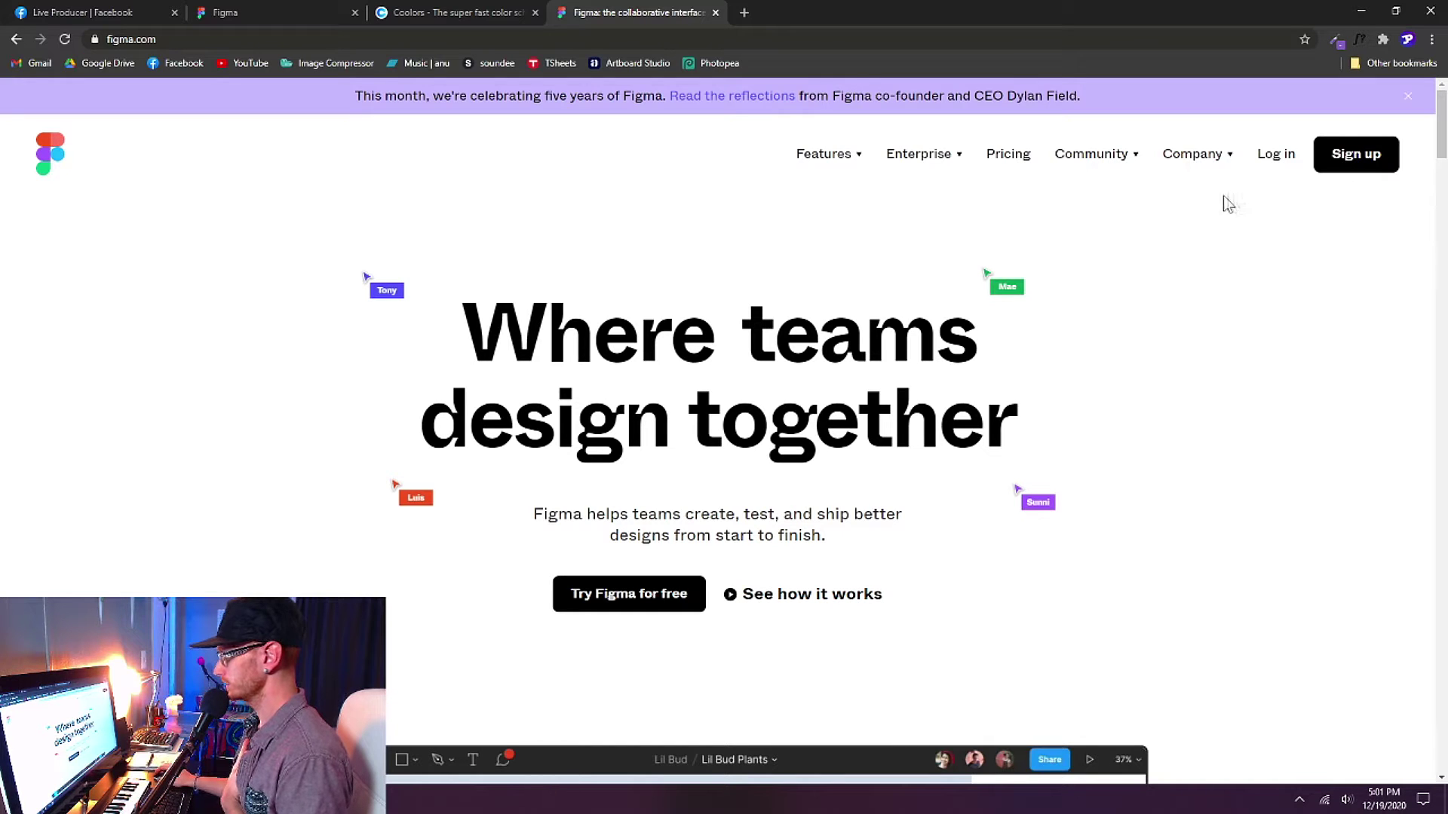
# Log in to Figma with the Google account and dismiss the recommendation survey.
pyautogui.click(1275, 158)
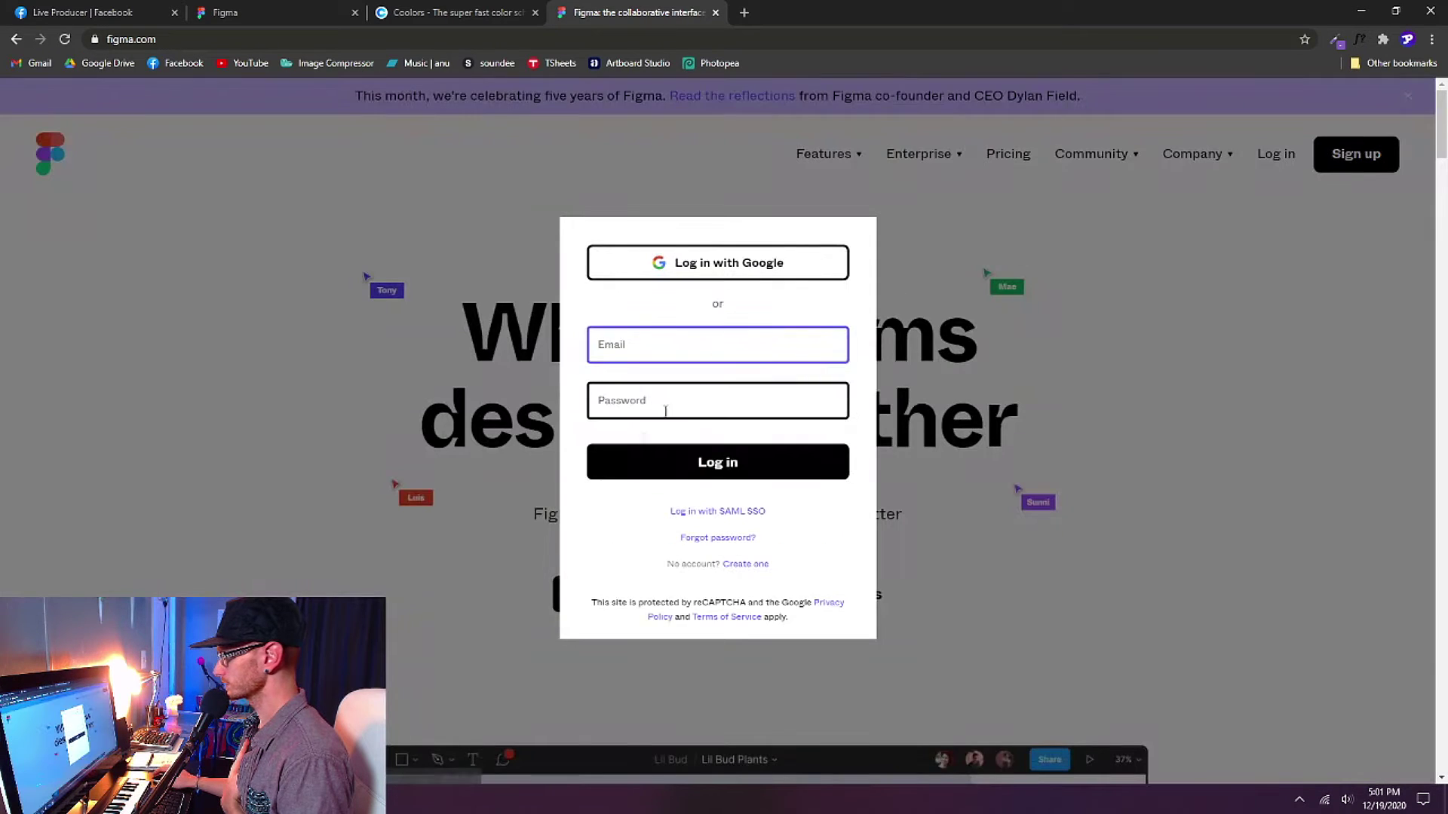
pyautogui.click(738, 275)
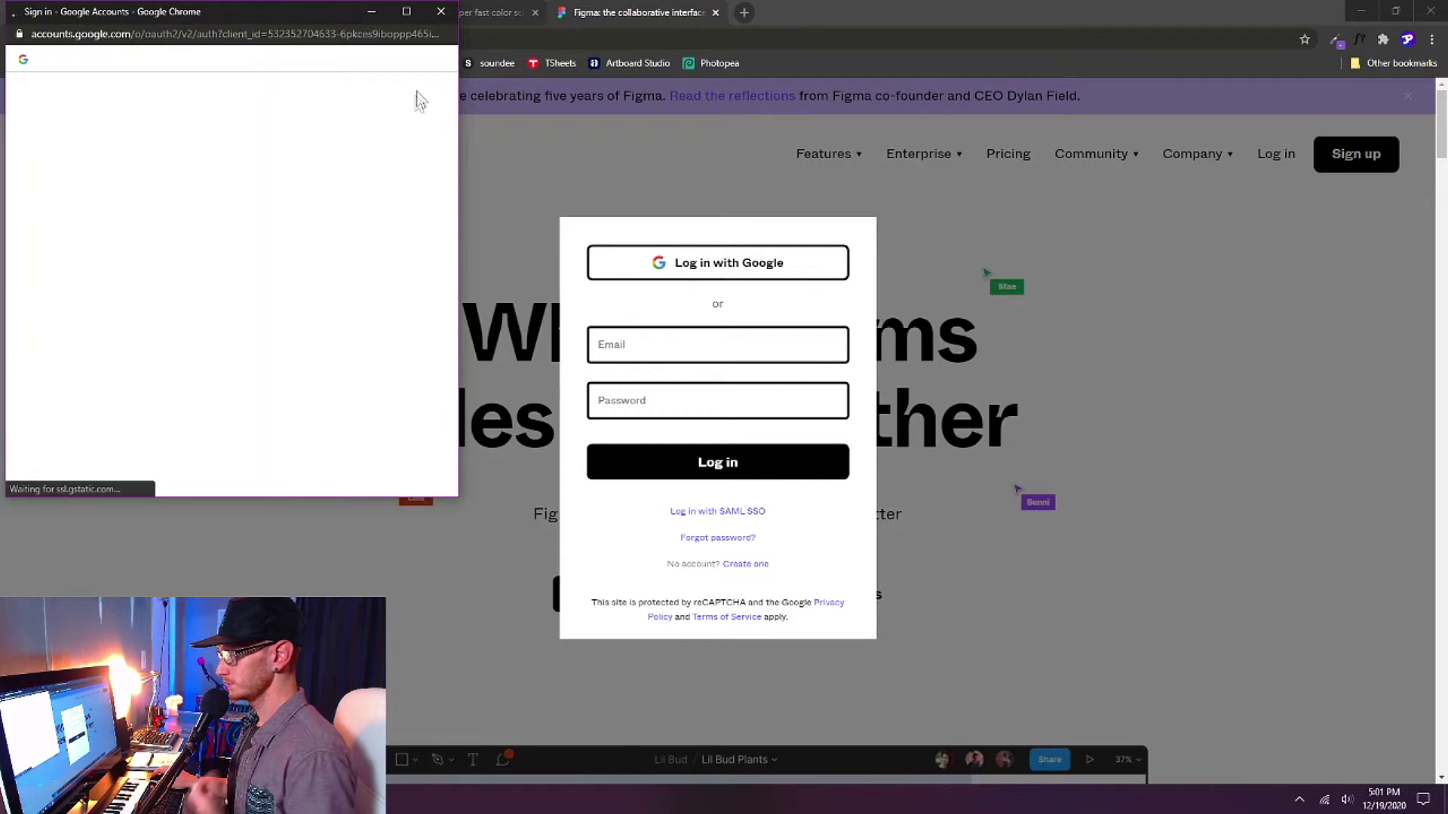
pyautogui.click(79, 202)
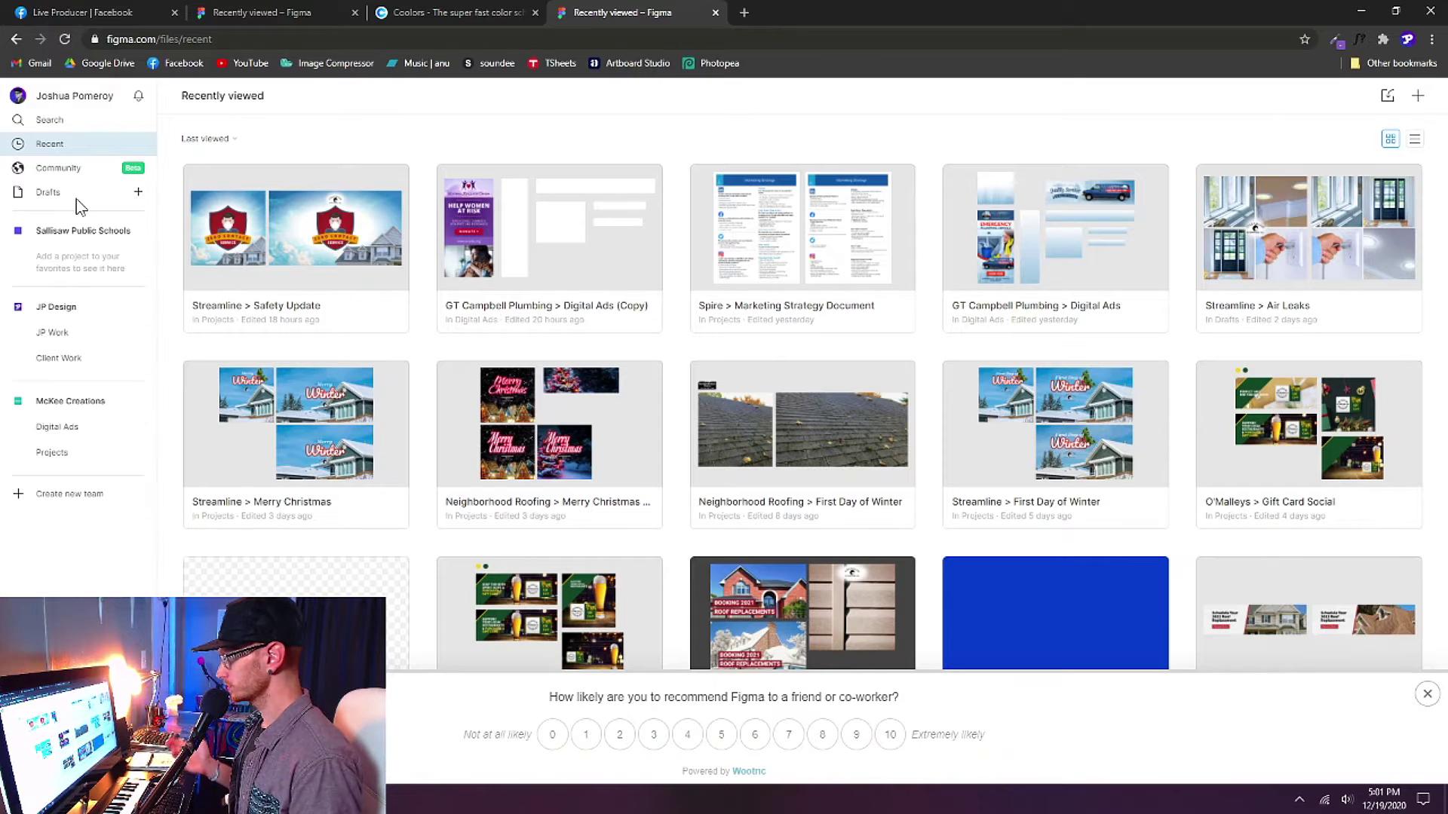
pyautogui.click(1426, 694)
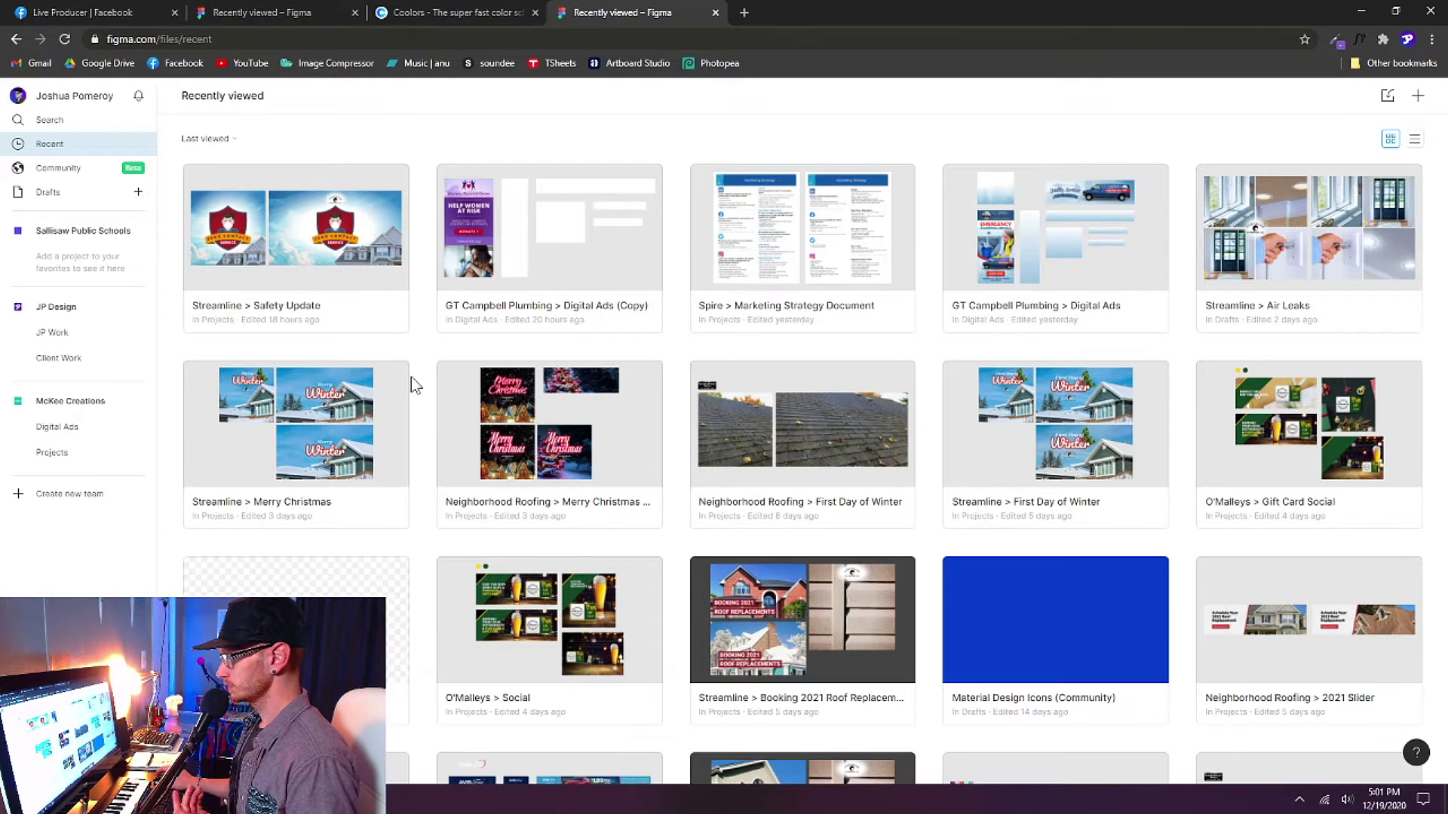
# Close the duplicate Figma browser tab and create a new file in Drafts.
pyautogui.moveTo(647, 12); pyautogui.dragTo(443, 12)
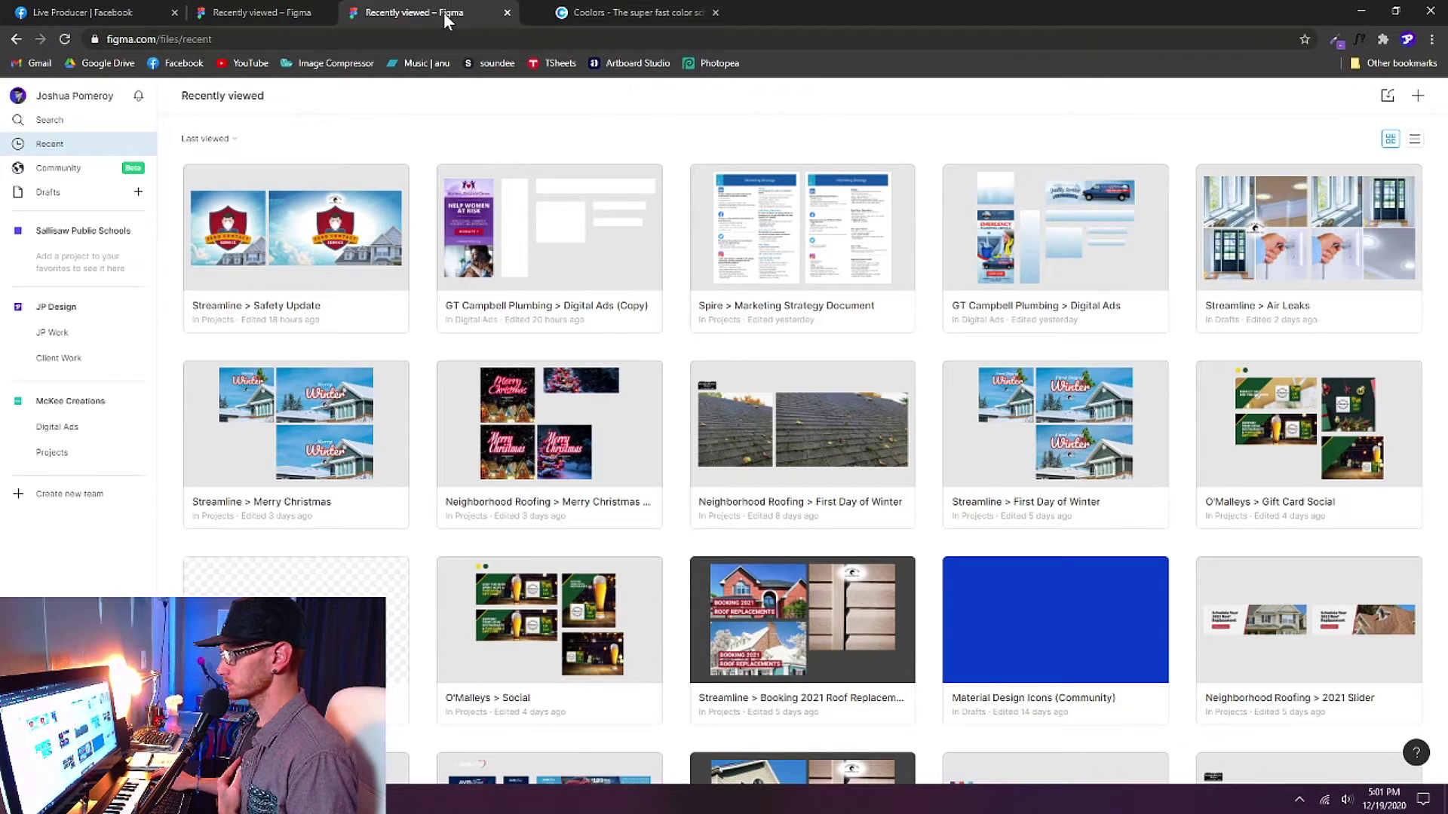
pyautogui.click(355, 12)
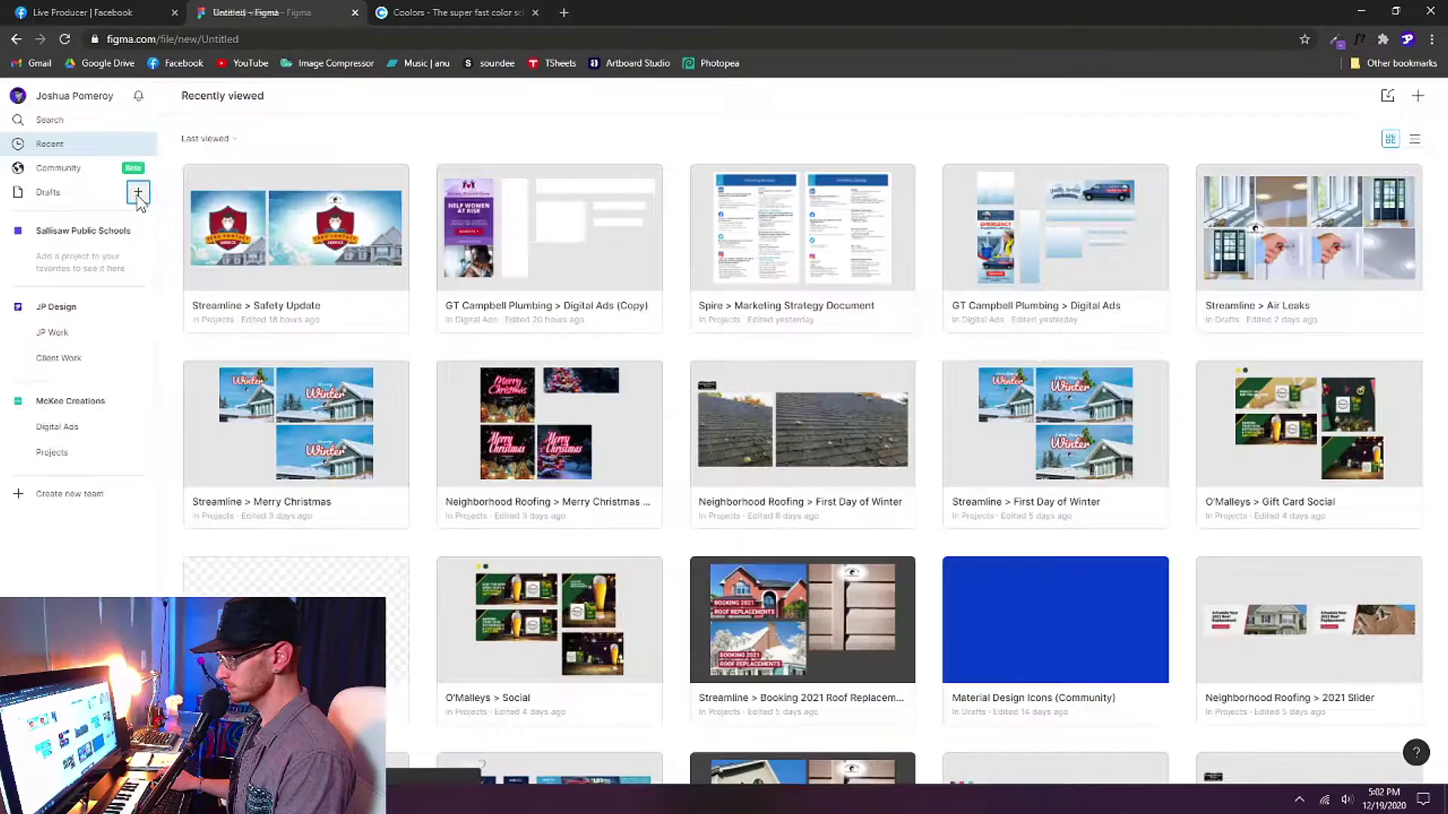
pyautogui.click(332, 466)
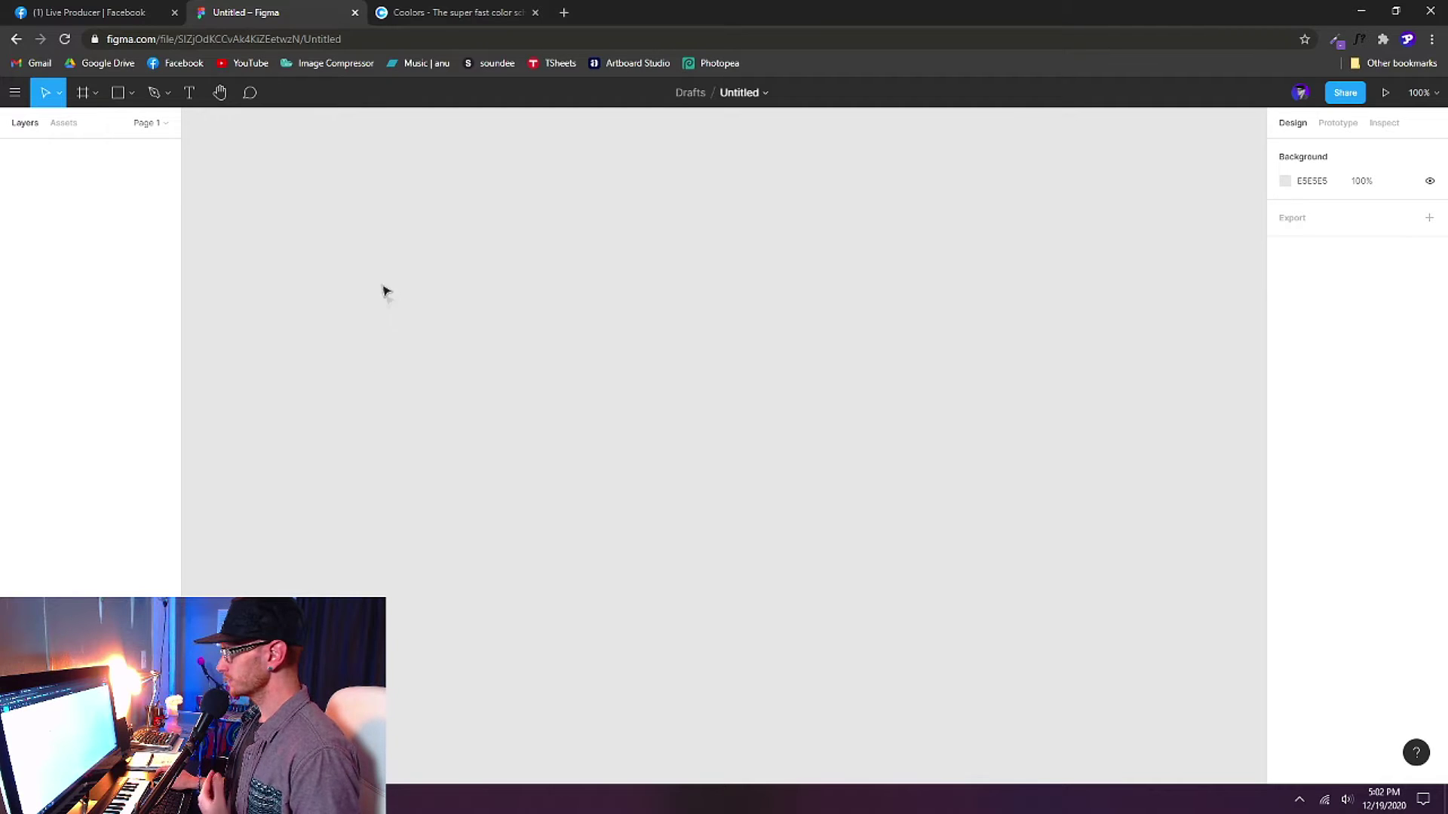
# Examine the main menu and the move, frame, shape, pen, text, hand and comment tools with their variants.
pyautogui.click(12, 93)
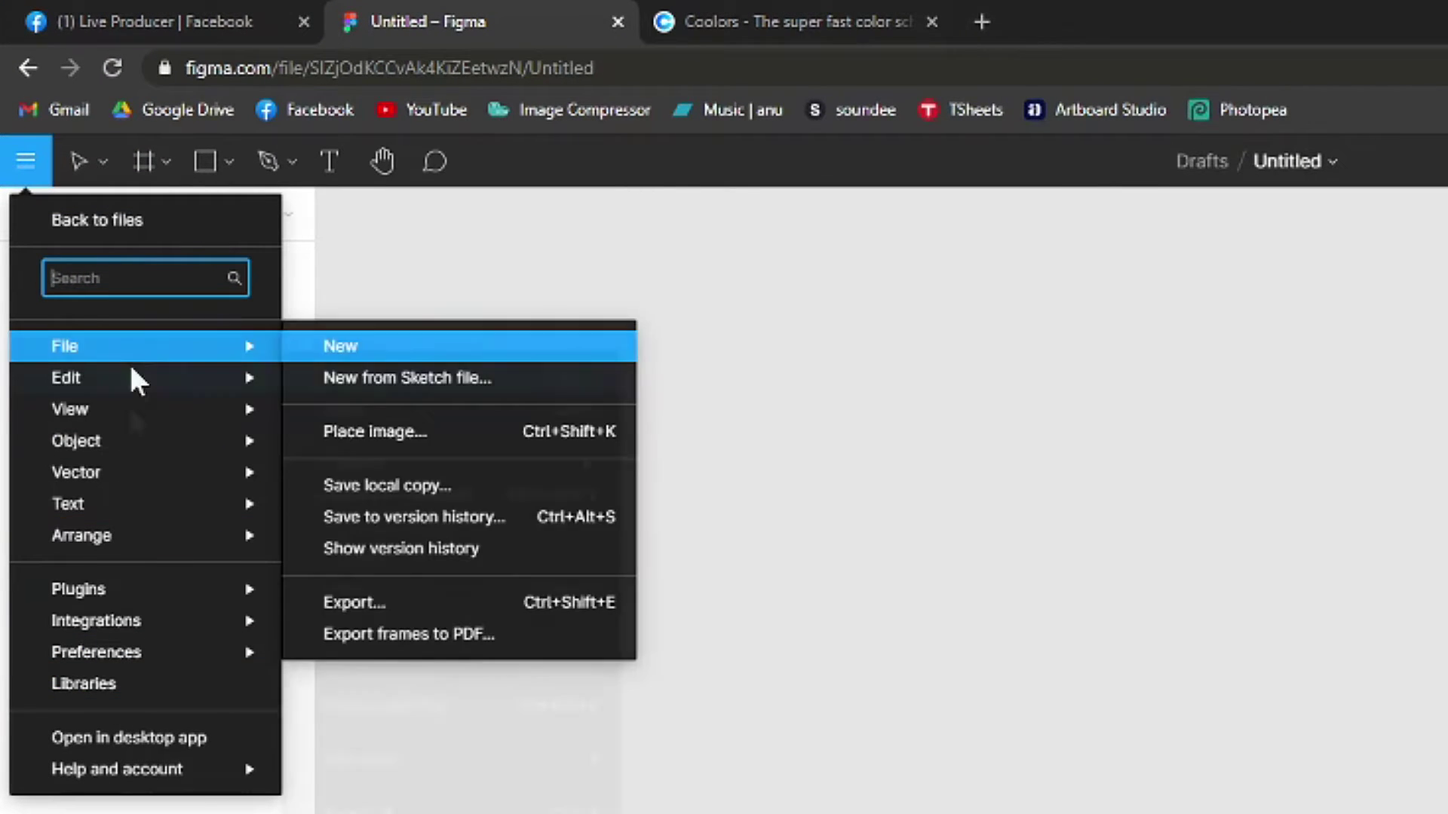
pyautogui.moveTo(164, 790)
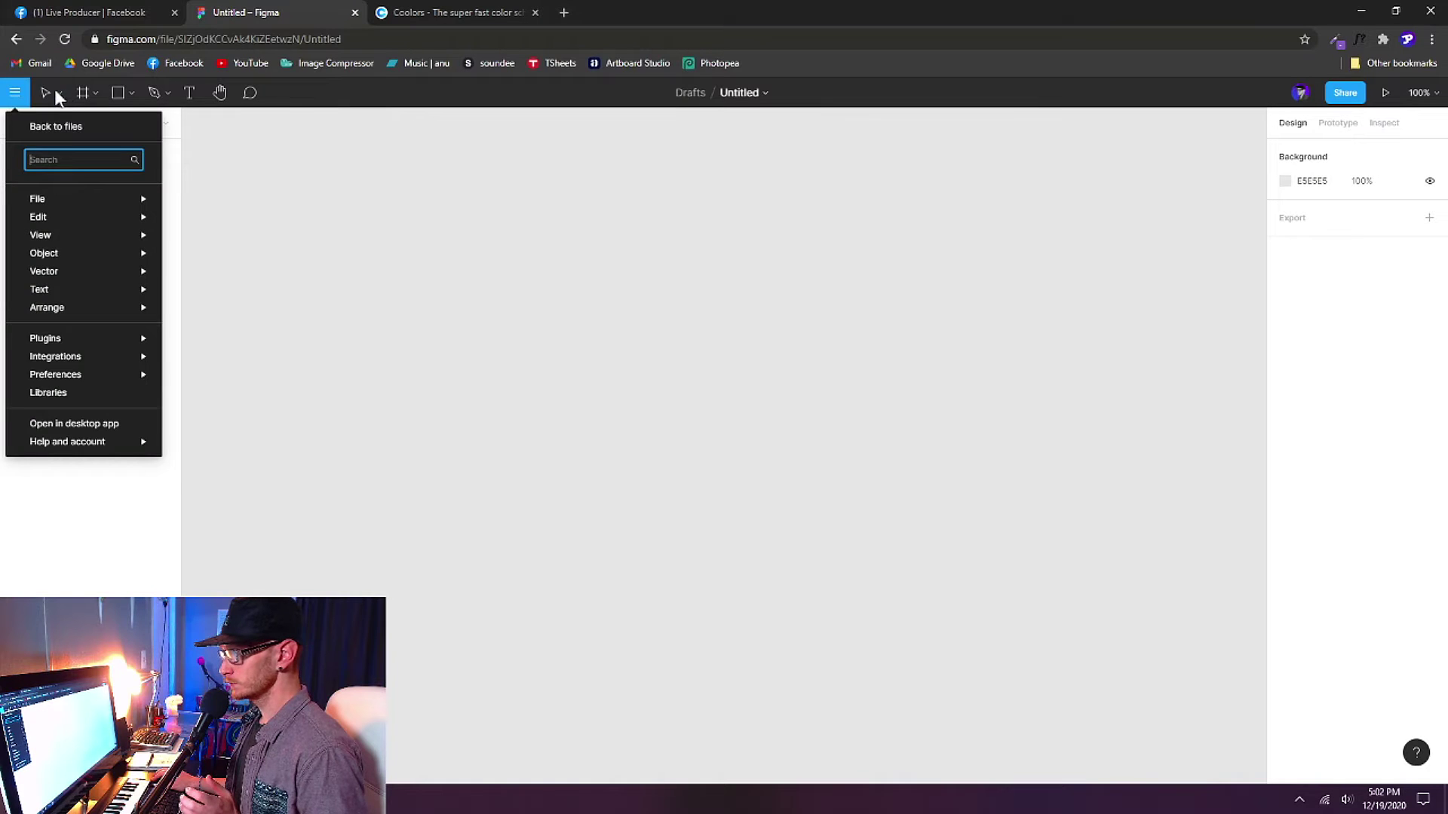
pyautogui.click(57, 98)
pyautogui.click(59, 95)
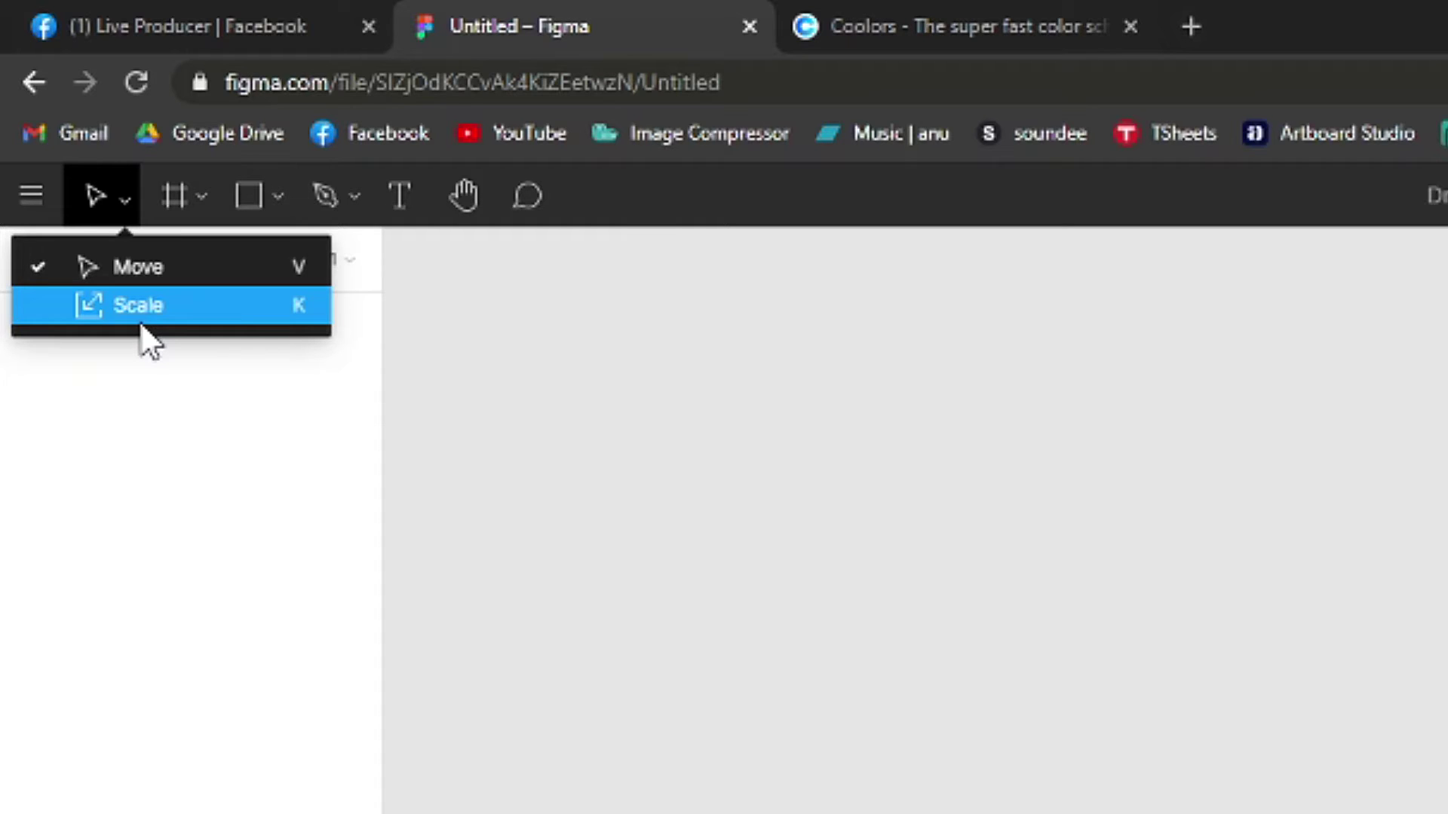
pyautogui.click(117, 200)
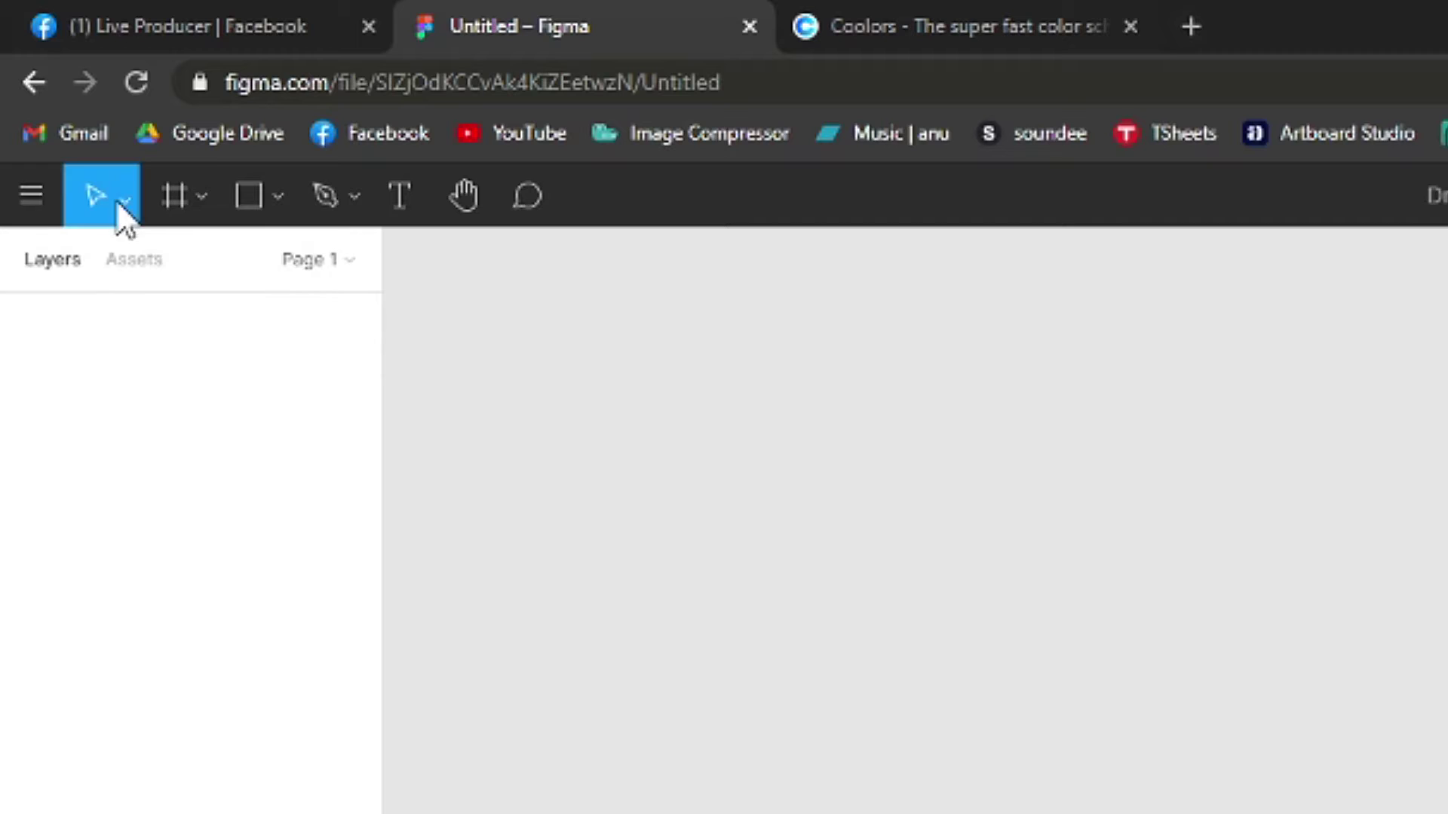
pyautogui.click(201, 202)
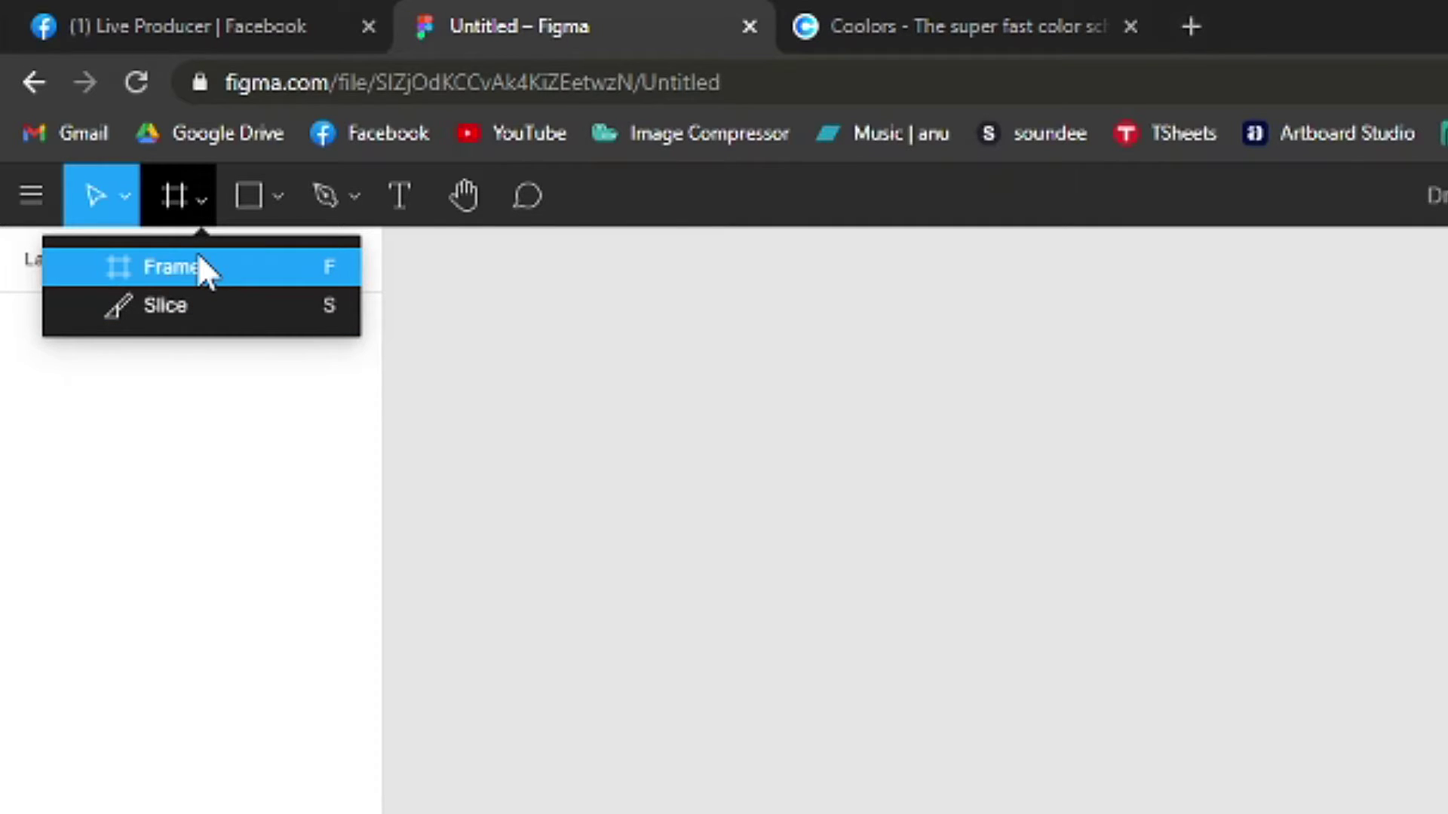
pyautogui.click(184, 195)
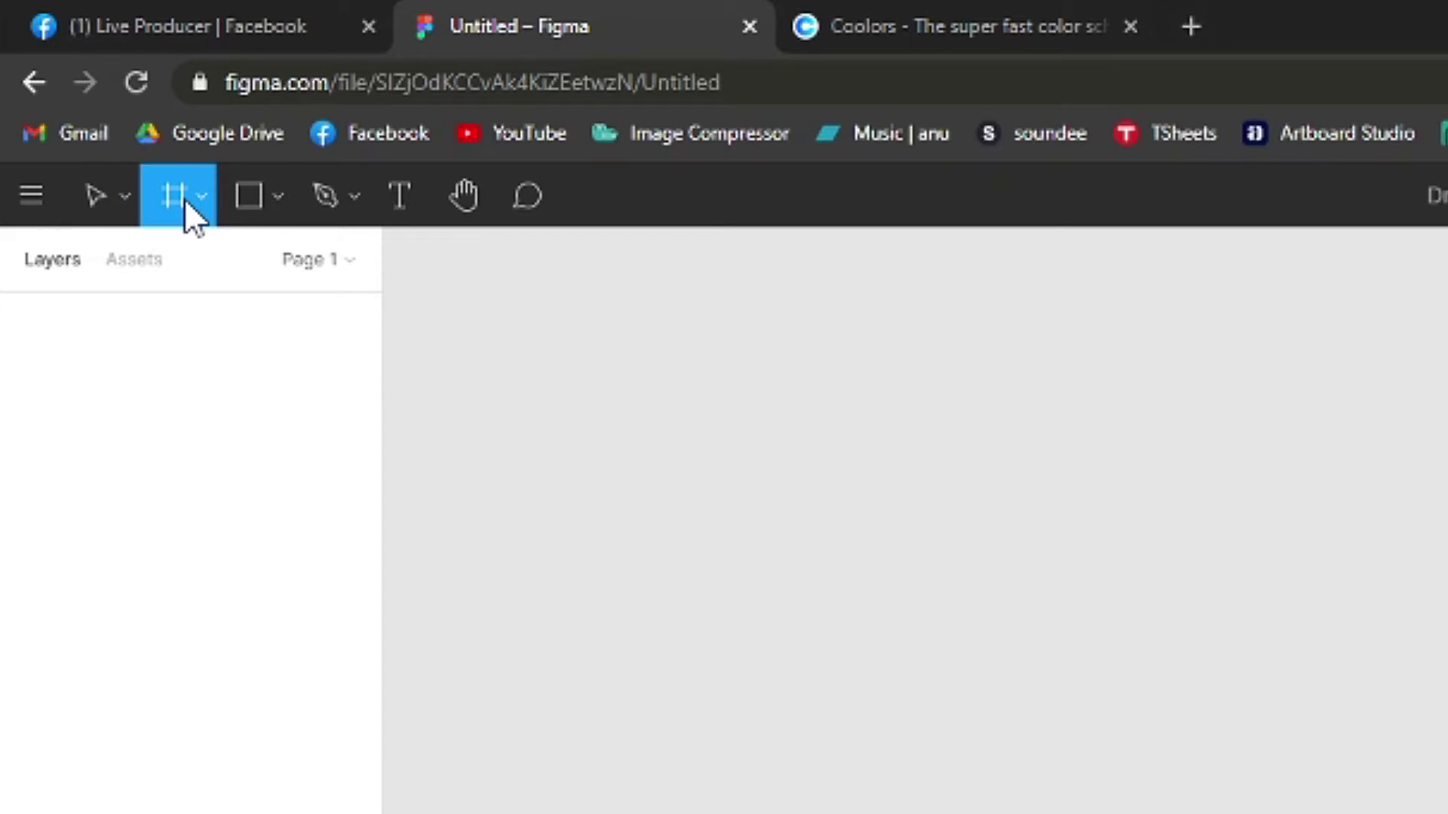
pyautogui.click(279, 202)
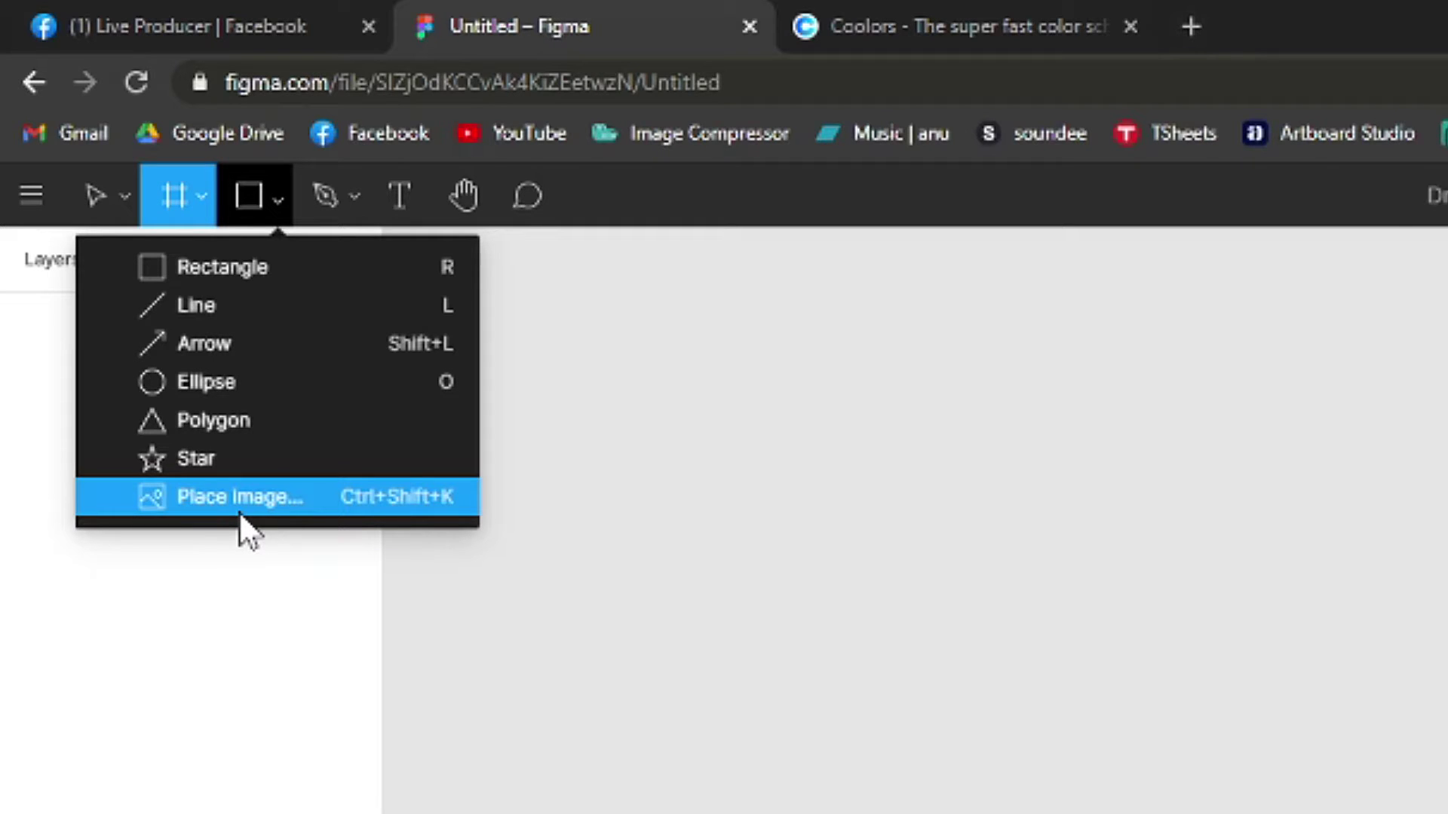
pyautogui.click(283, 213)
pyautogui.click(355, 200)
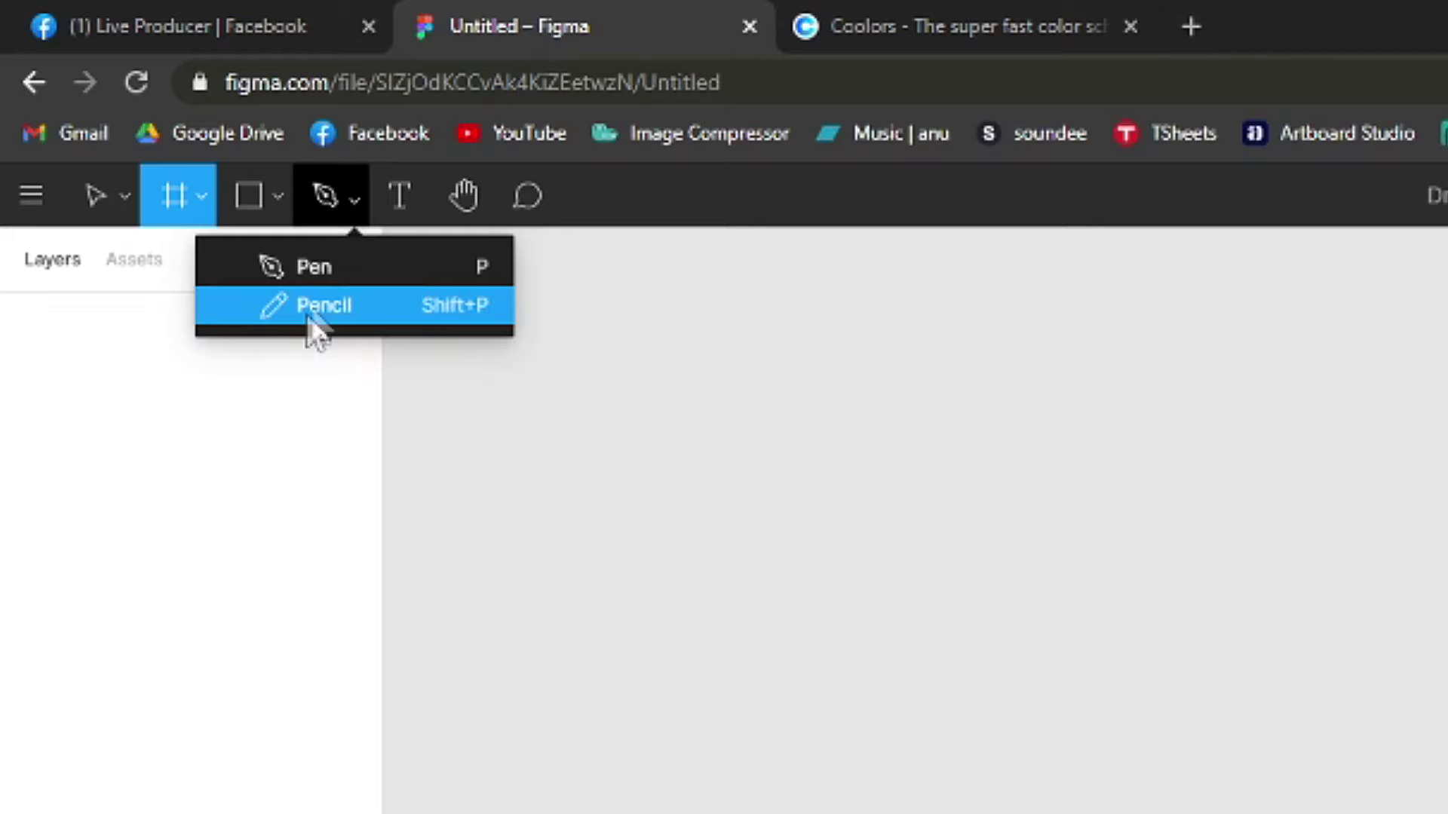
pyautogui.click(397, 197)
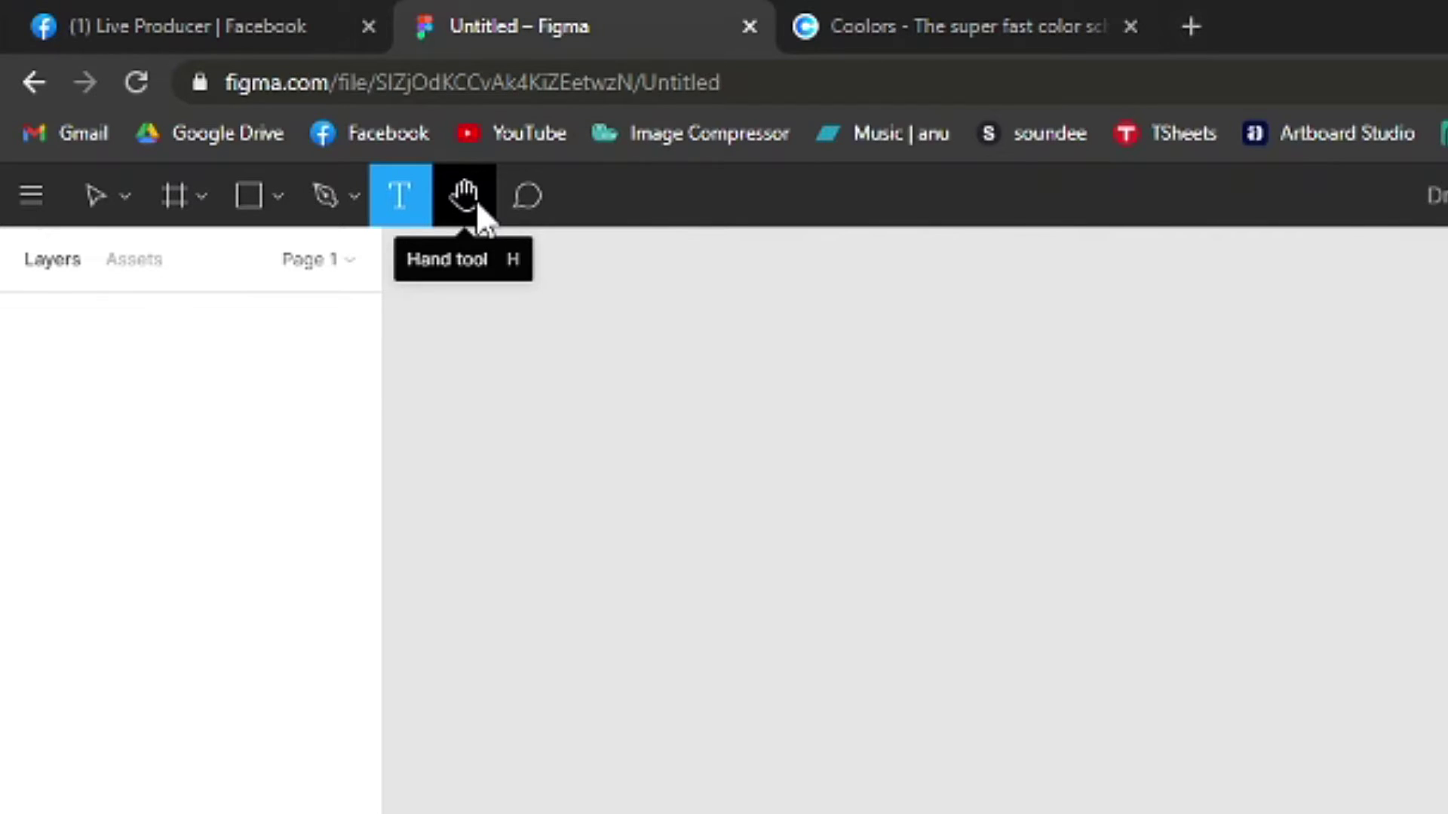
pyautogui.click(526, 200)
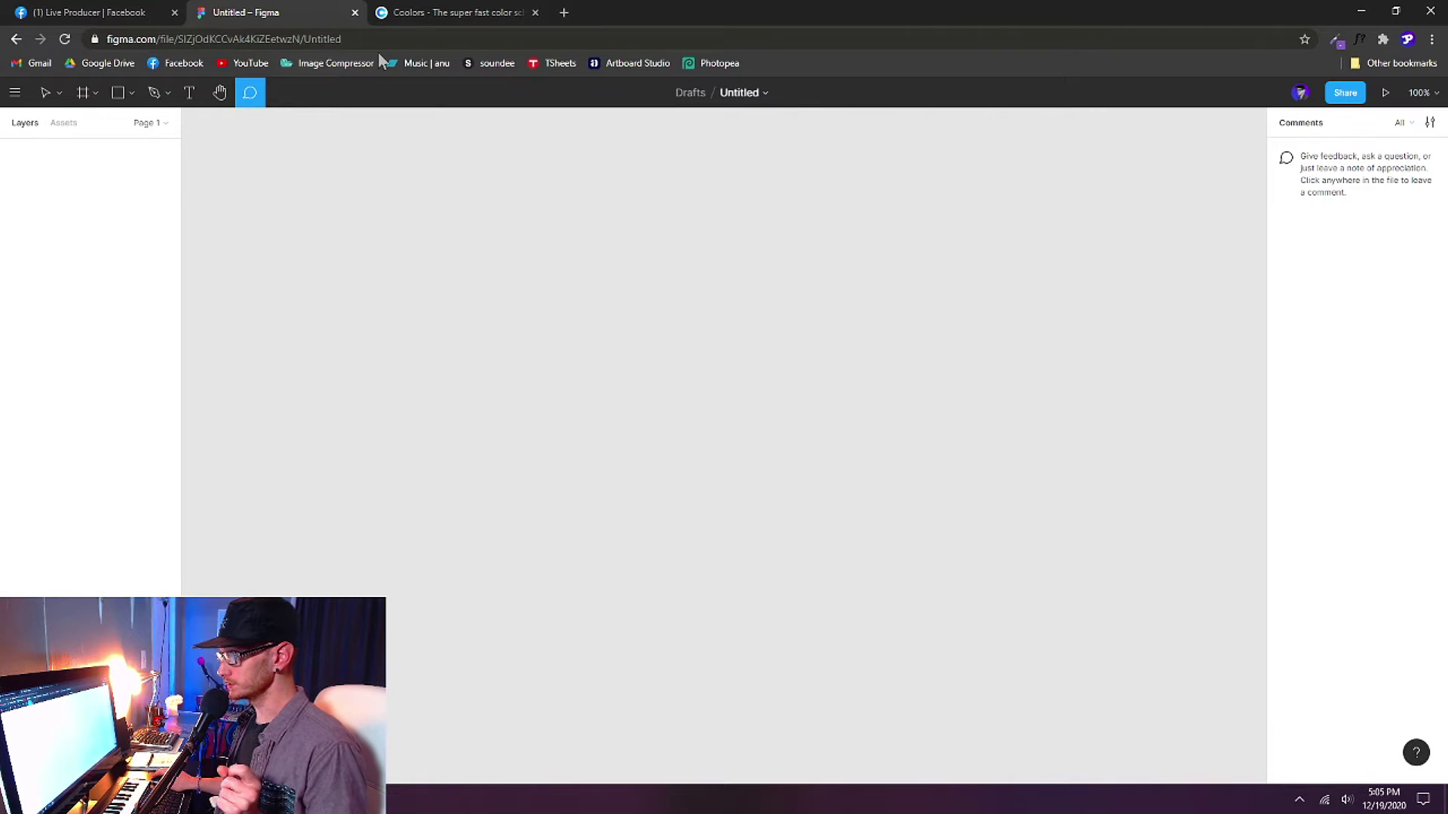
# Switch to Coolors, open the palette generator and dismiss its two adverts.
pyautogui.click(475, 13)
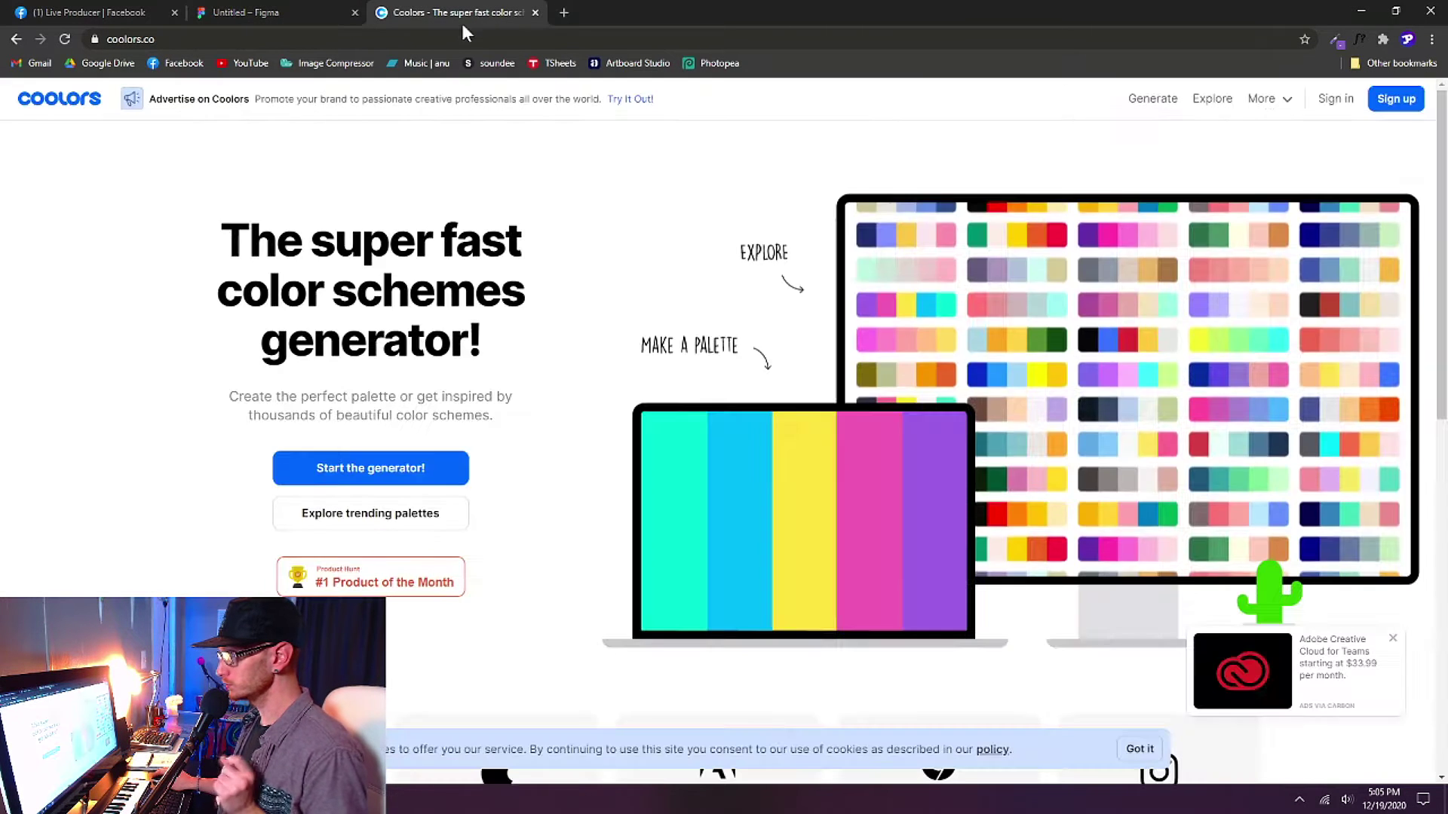
pyautogui.click(394, 39)
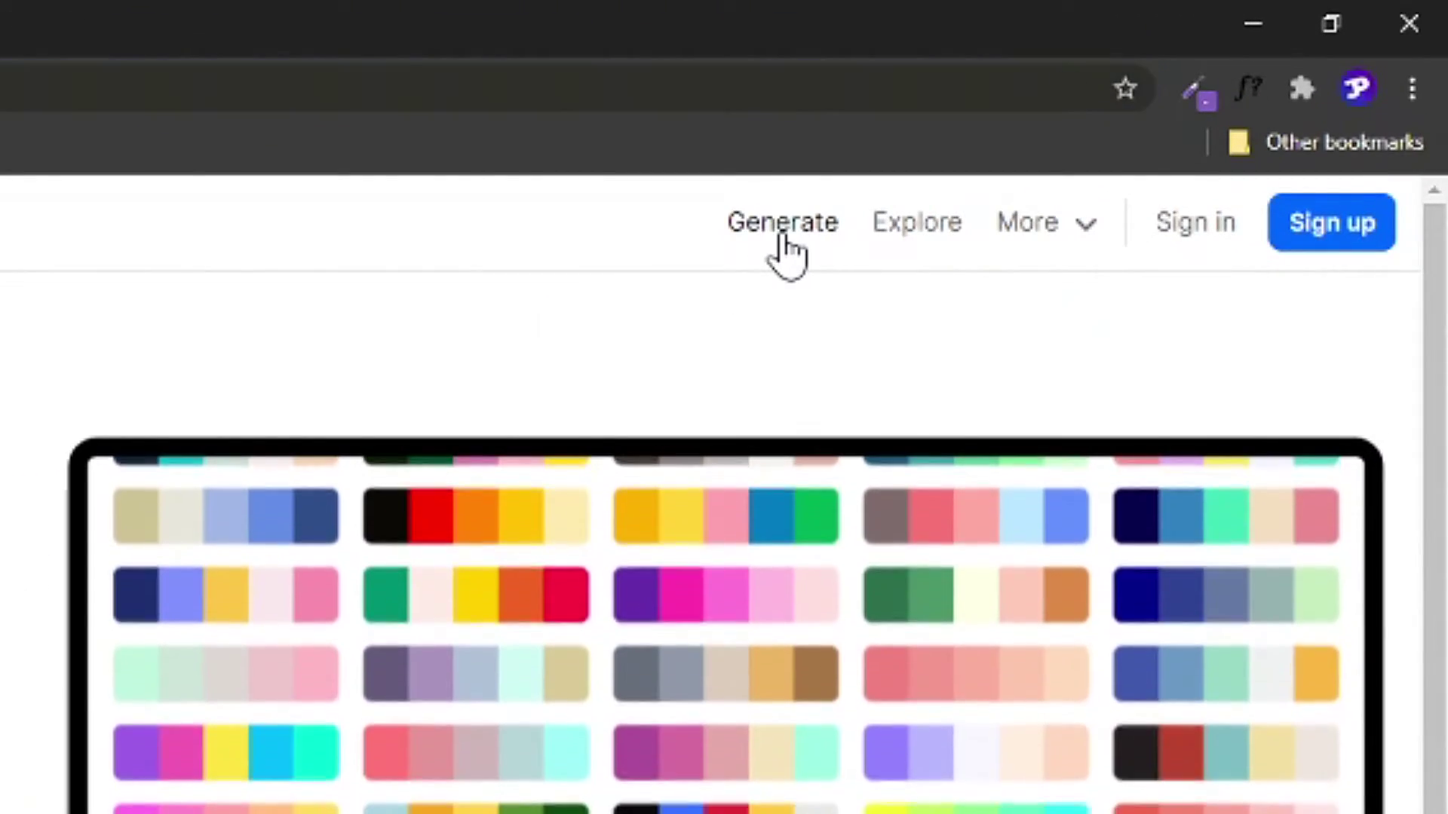
pyautogui.click(784, 240)
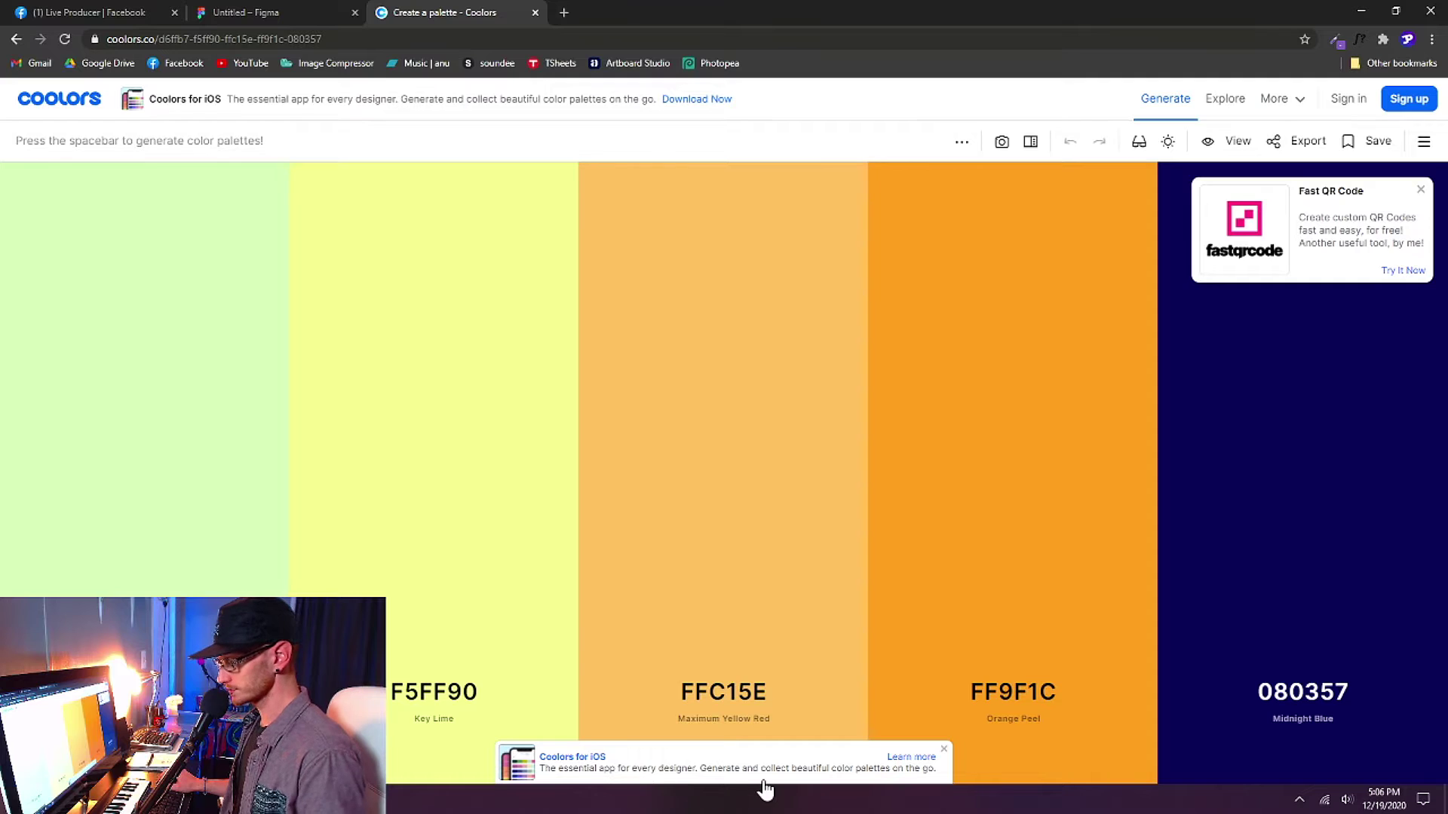
pyautogui.click(943, 749)
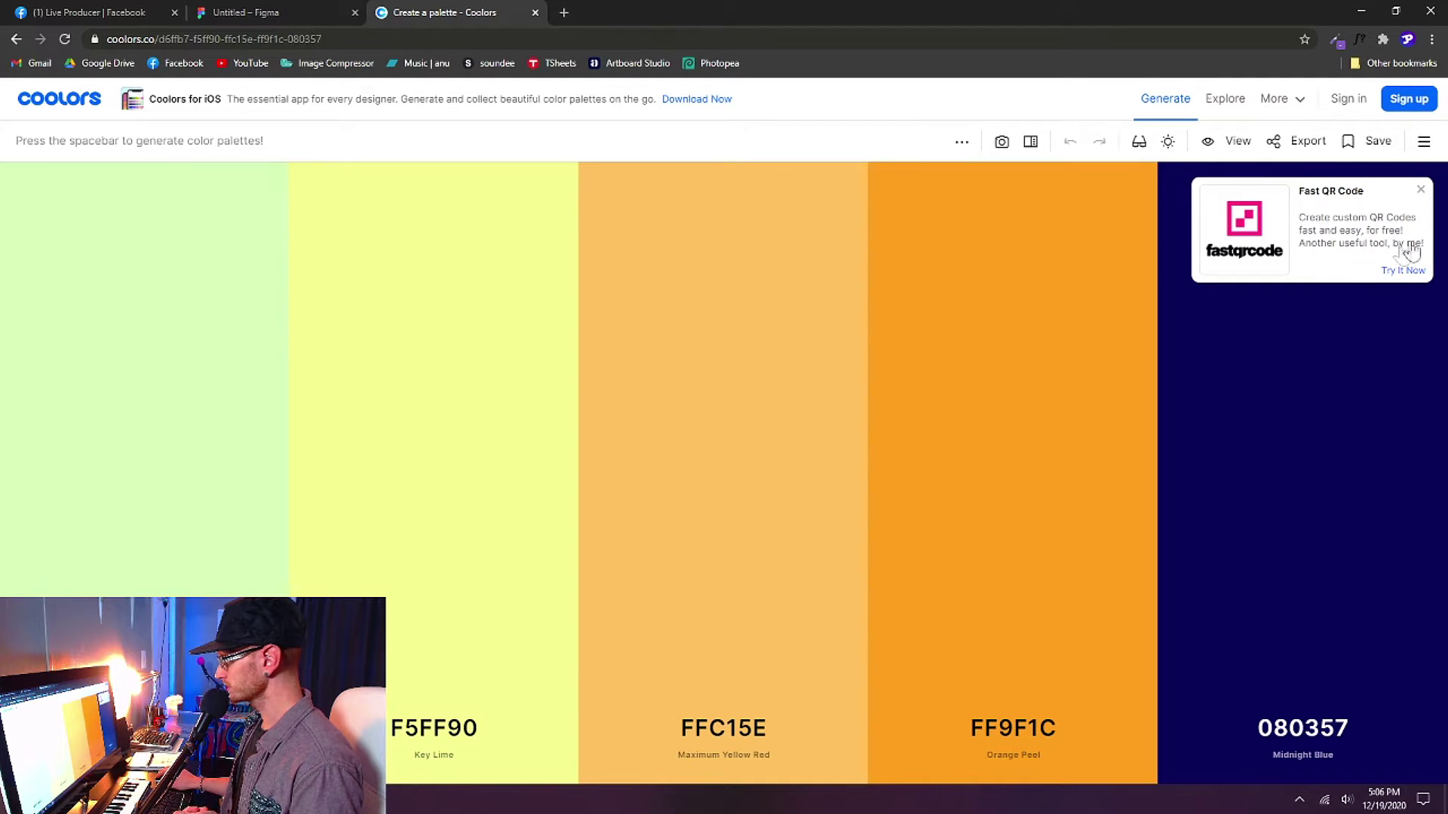
pyautogui.click(1419, 193)
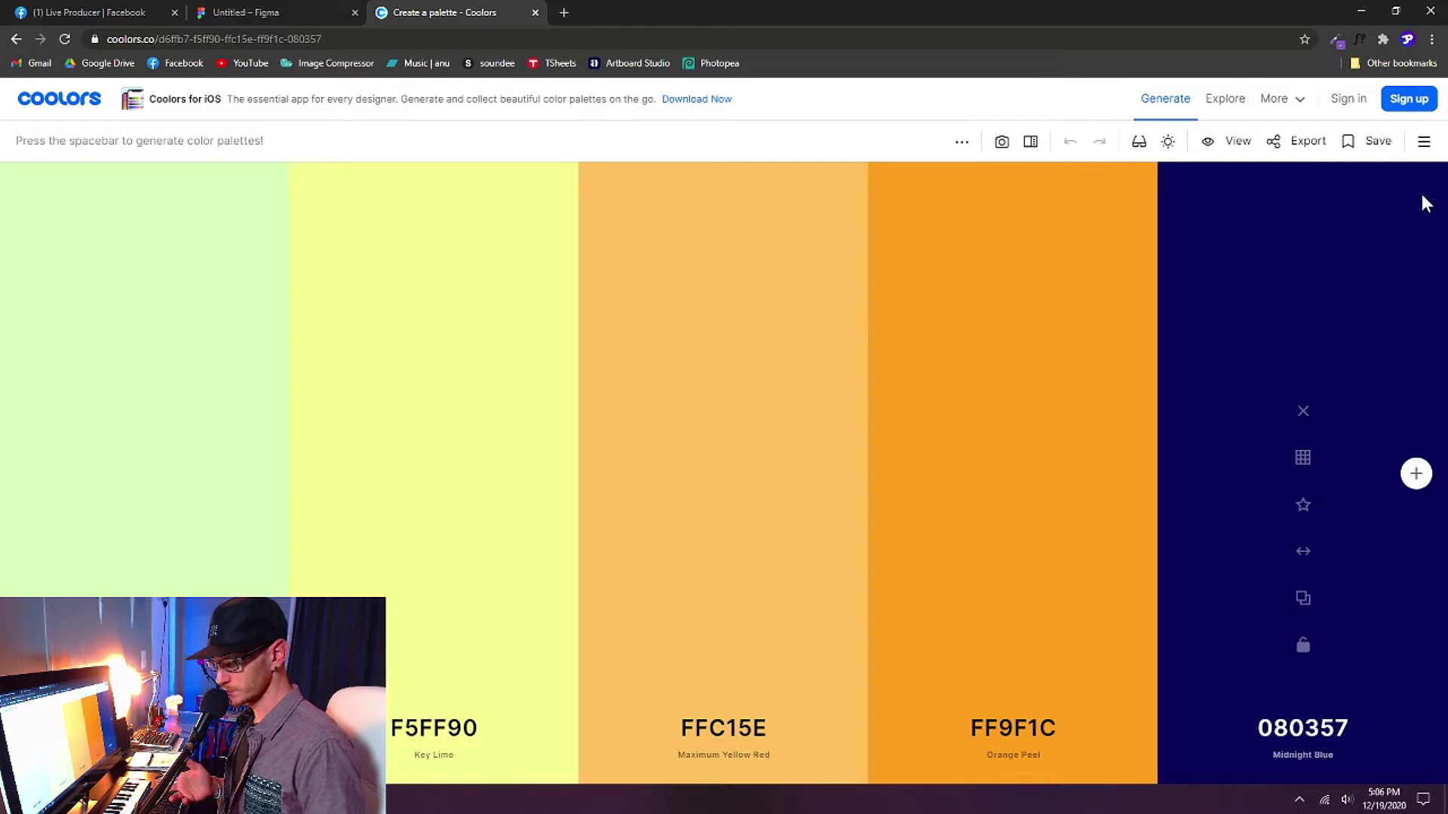
# Generate new colour palettes until reaching the mint, light blue, near-white, purple and black one (5DFDCB, 7CC6FE, F4FAFF, 8789C0, 08090A).
pyautogui.press('space')
pyautogui.press('space')
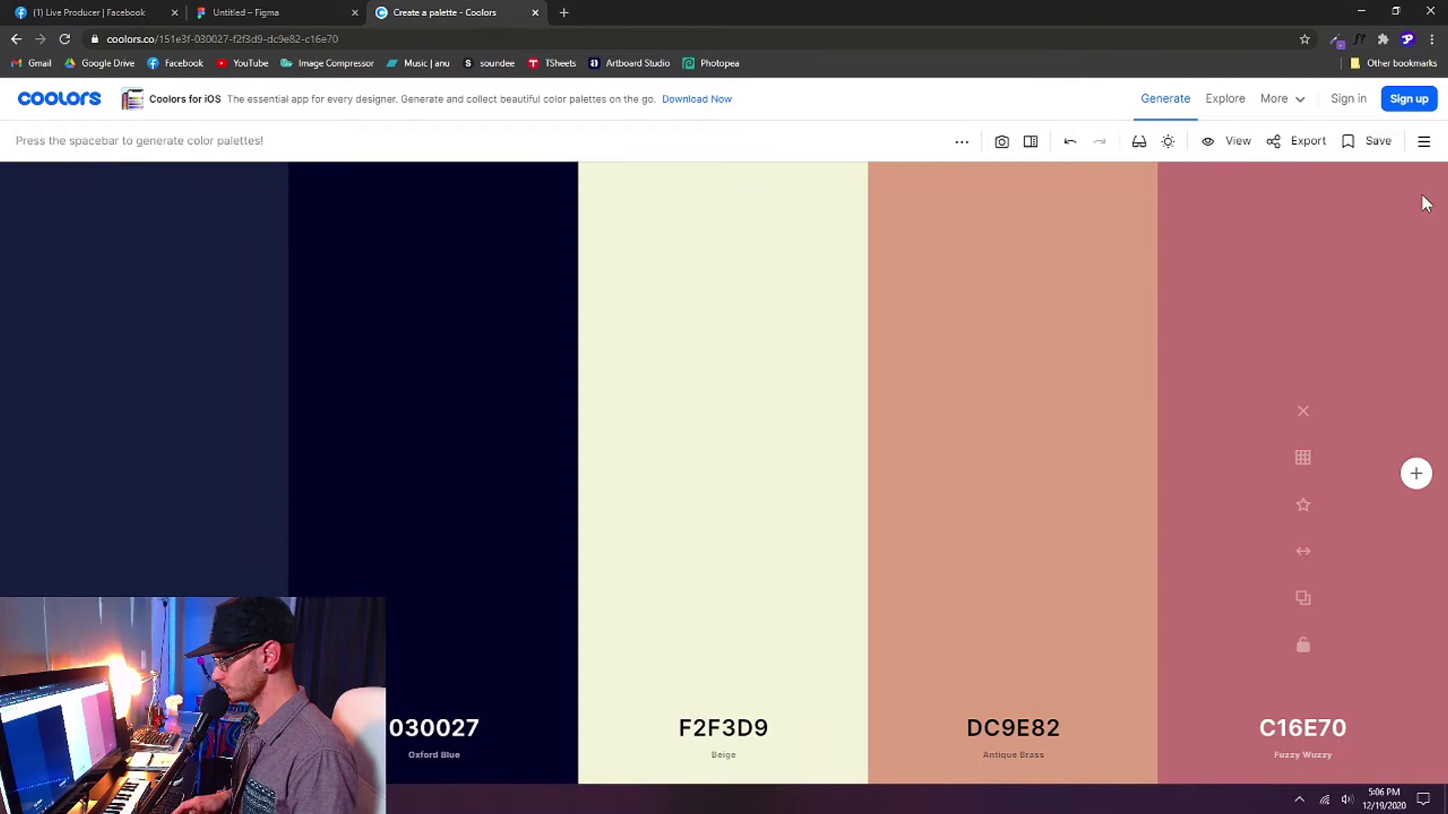
pyautogui.press('space')
pyautogui.press('space')
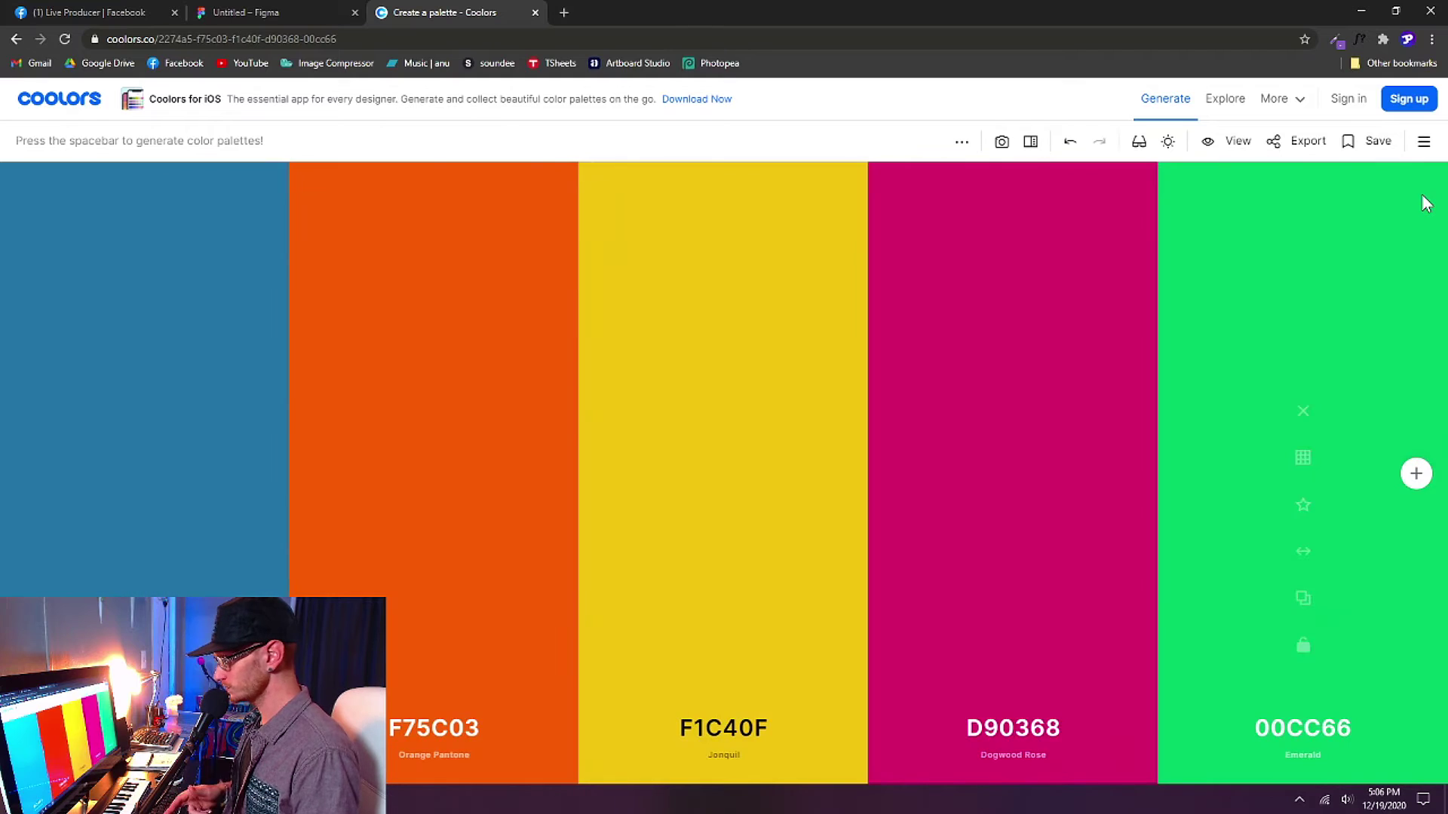
pyautogui.press('space')
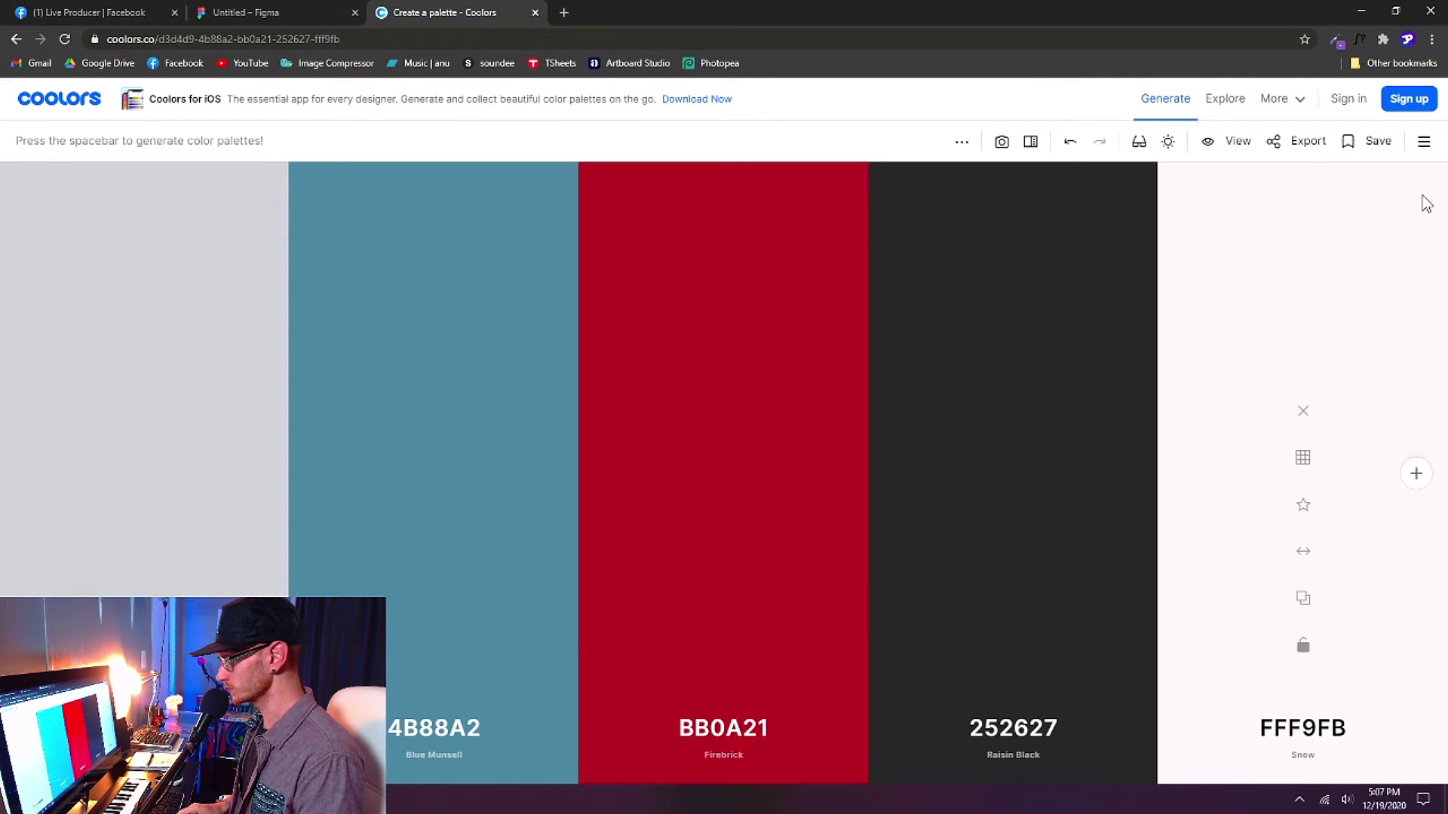
pyautogui.press('space')
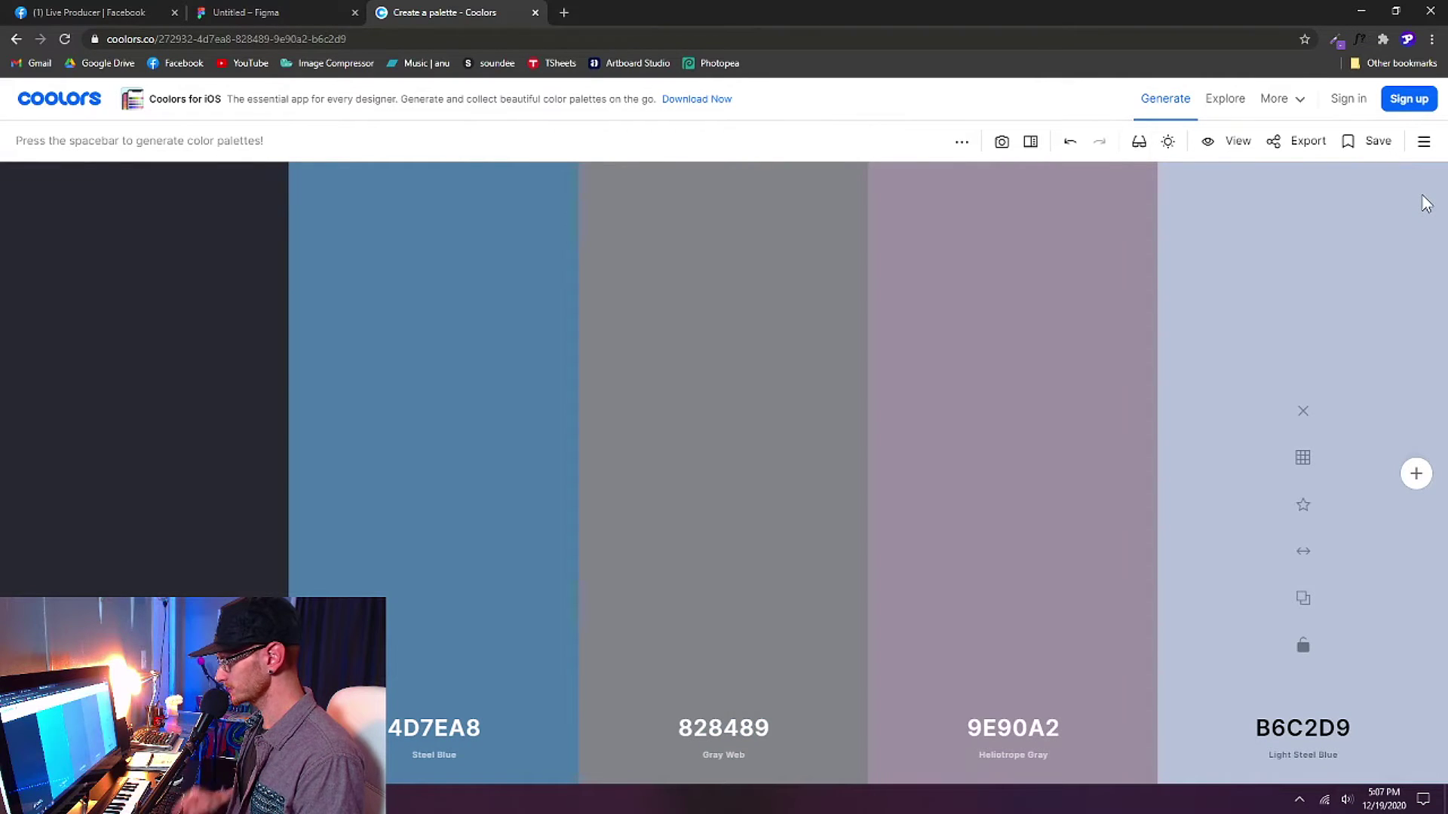
pyautogui.press('space')
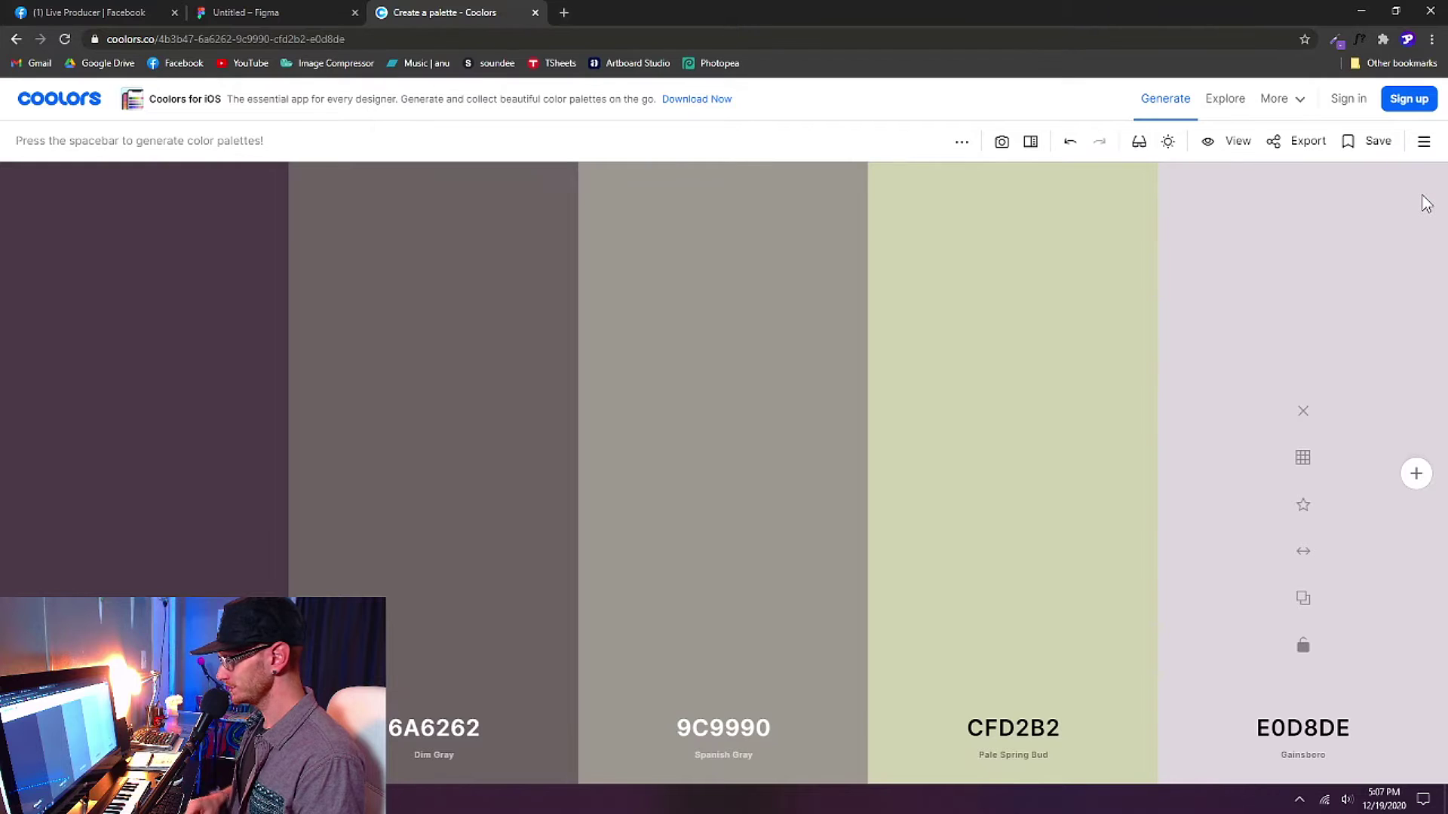
pyautogui.press('space')
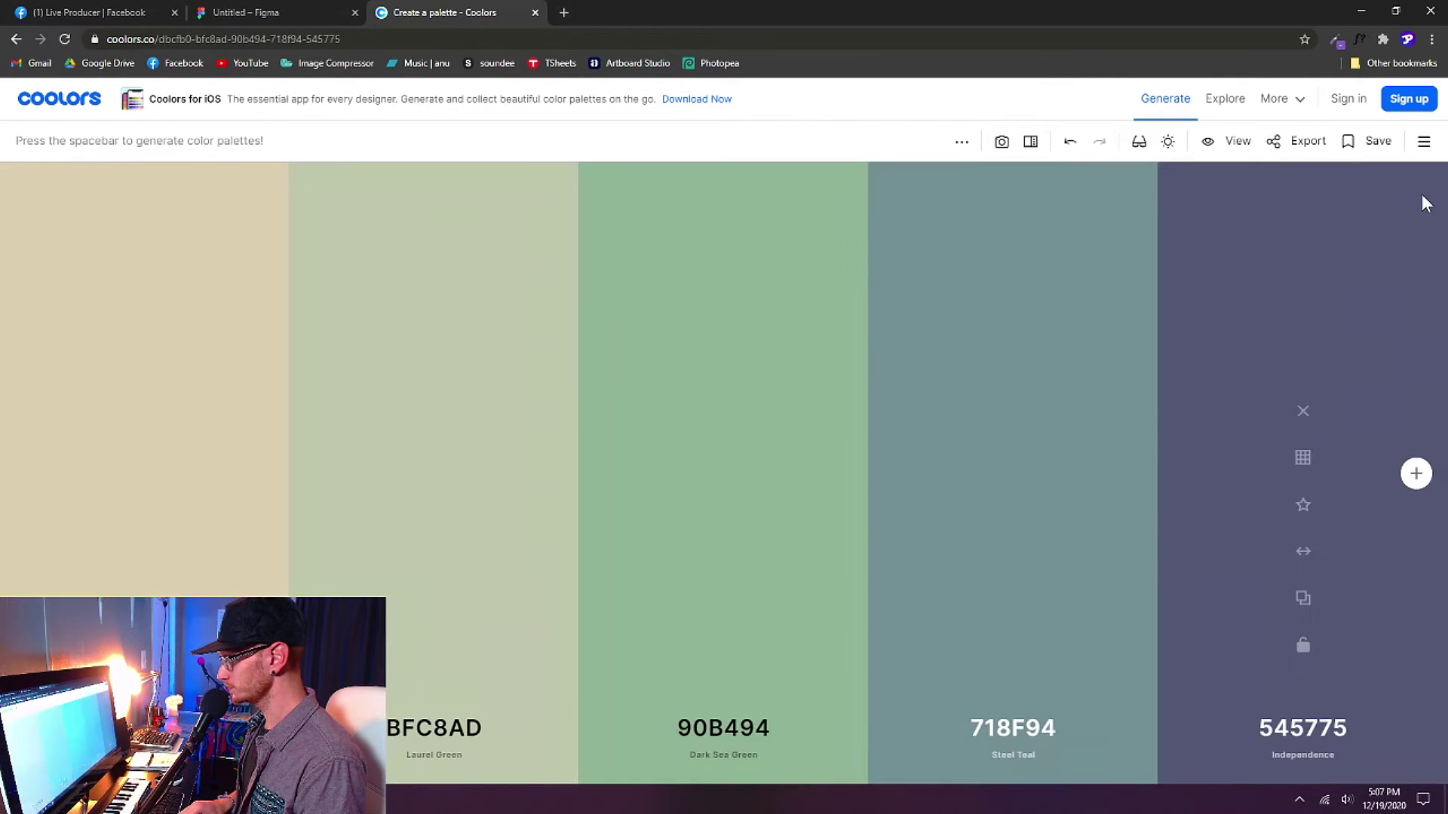
pyautogui.press('space')
pyautogui.press('space')
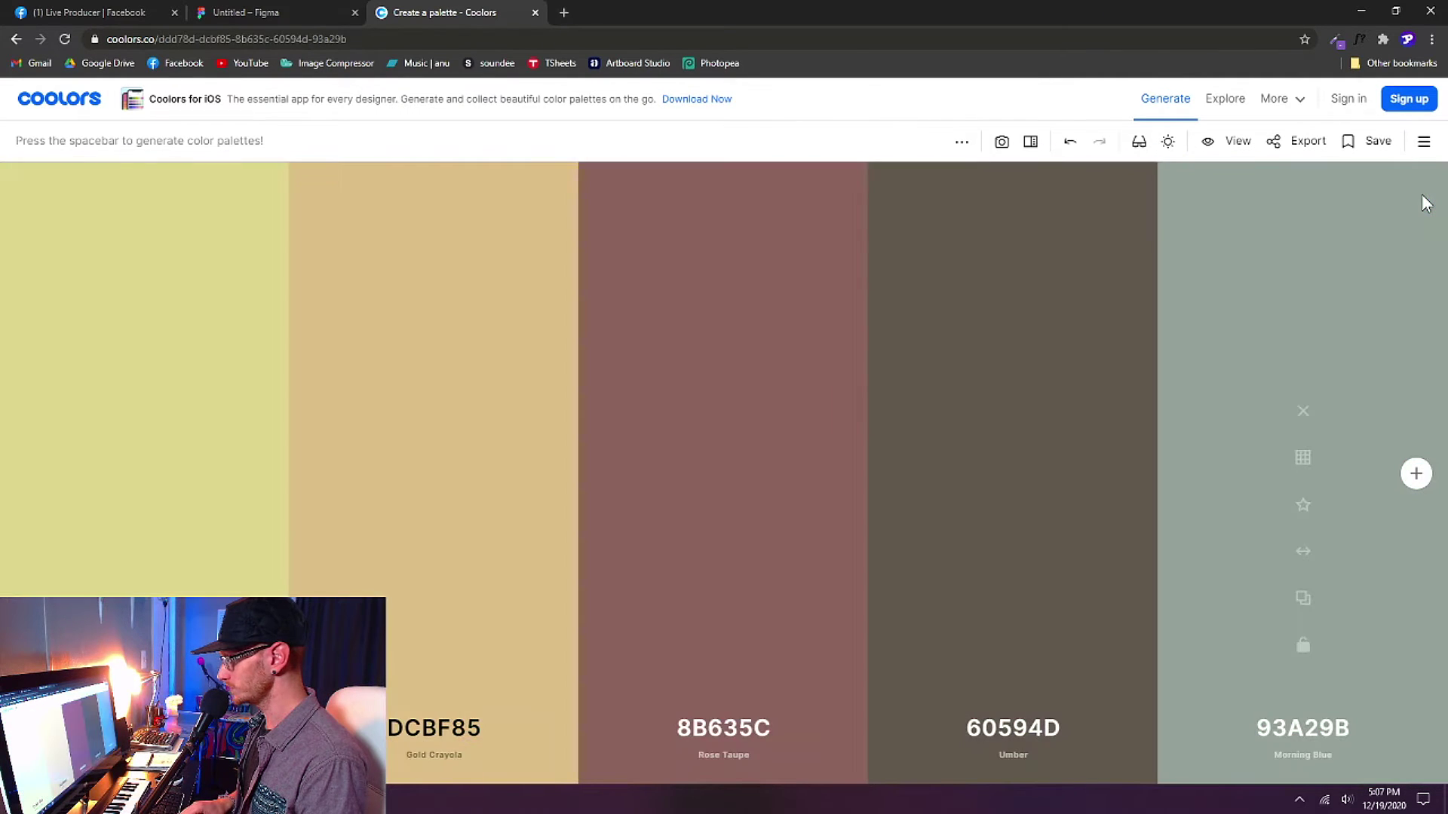
pyautogui.press('space')
pyautogui.press('space')
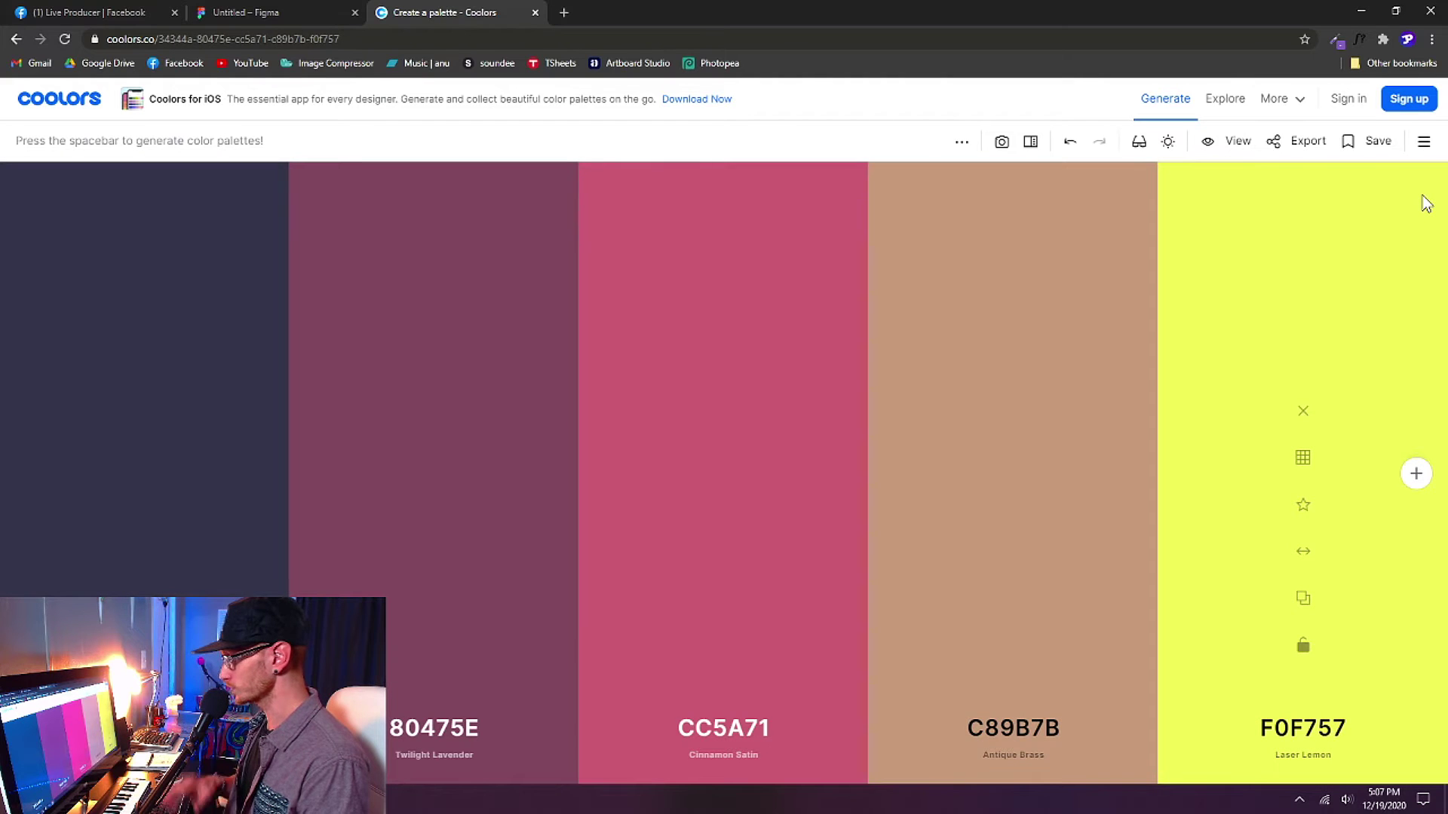
pyautogui.press('space')
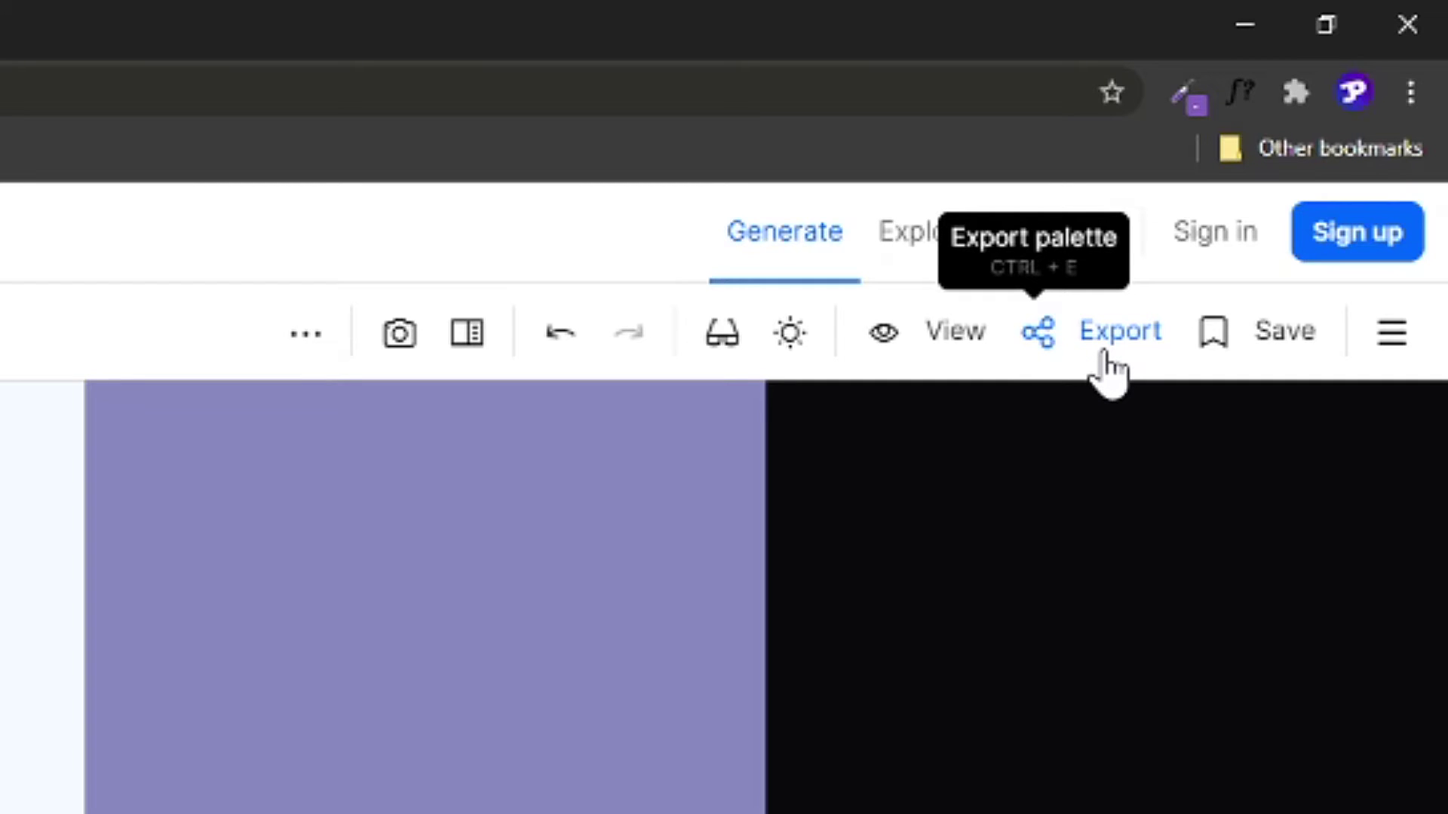
# Export the palette as an SVG file and return to the untitled Figma draft with the Move tool active.
pyautogui.click(1105, 354)
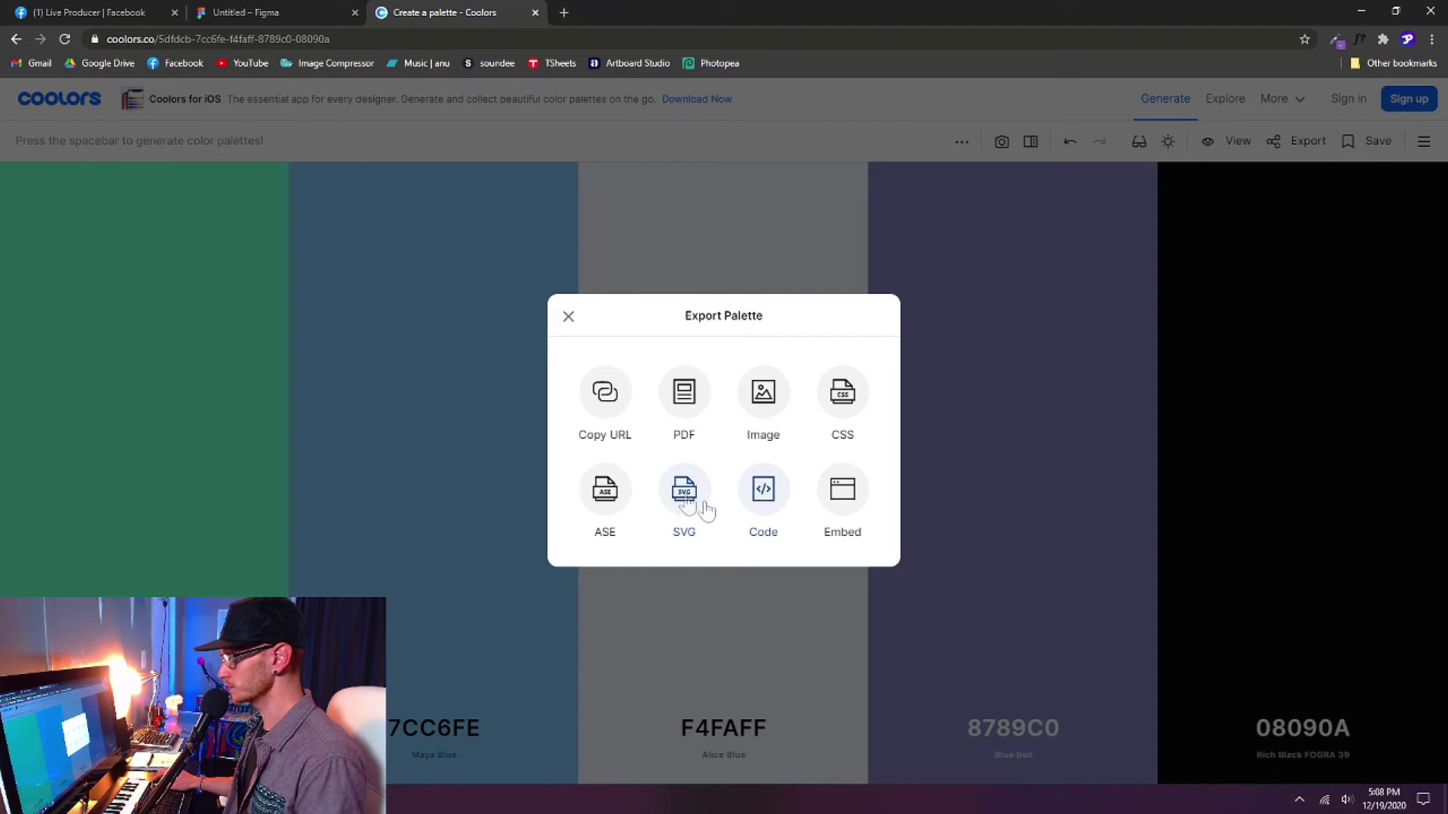
pyautogui.click(705, 504)
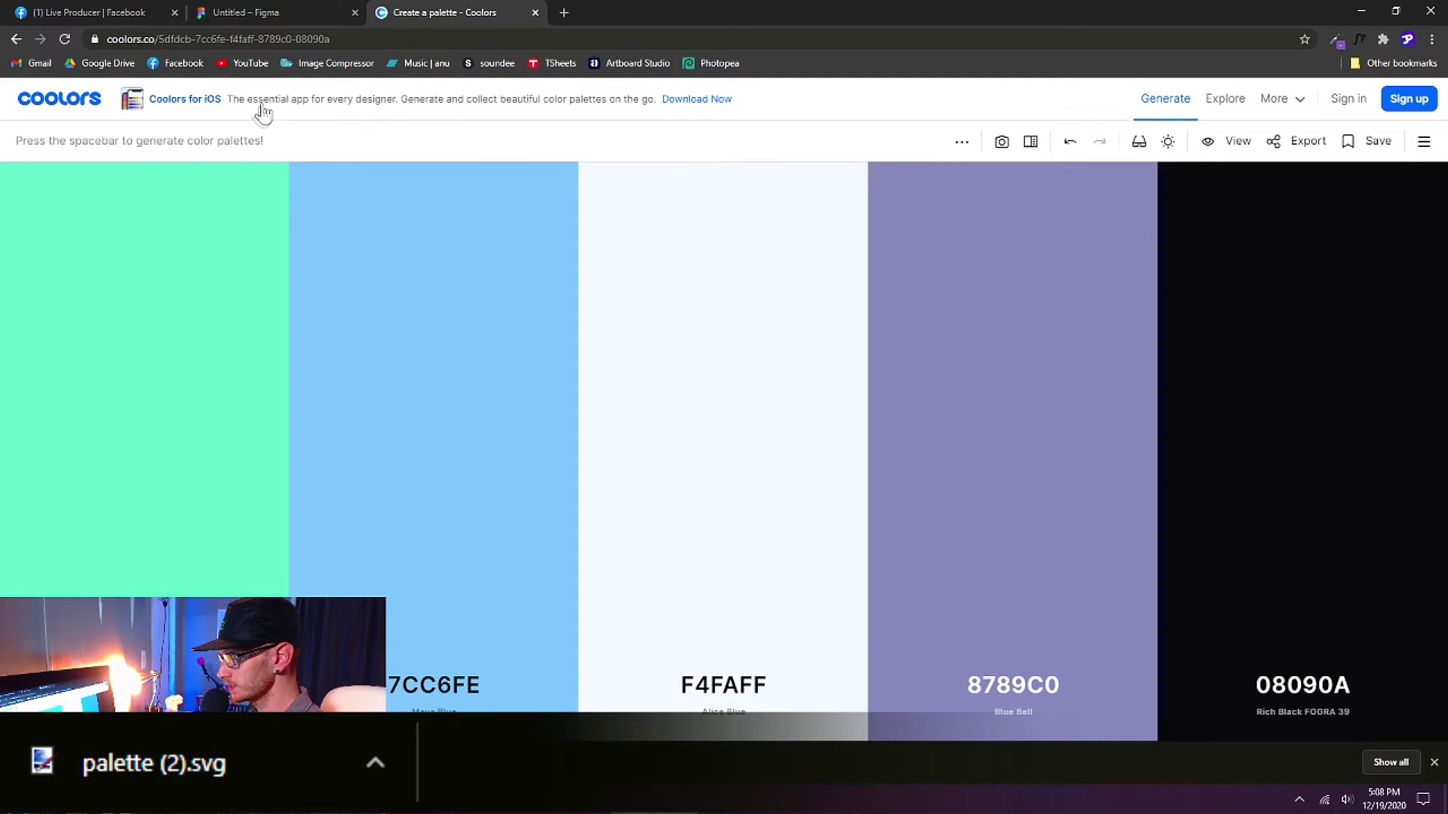
pyautogui.click(294, 16)
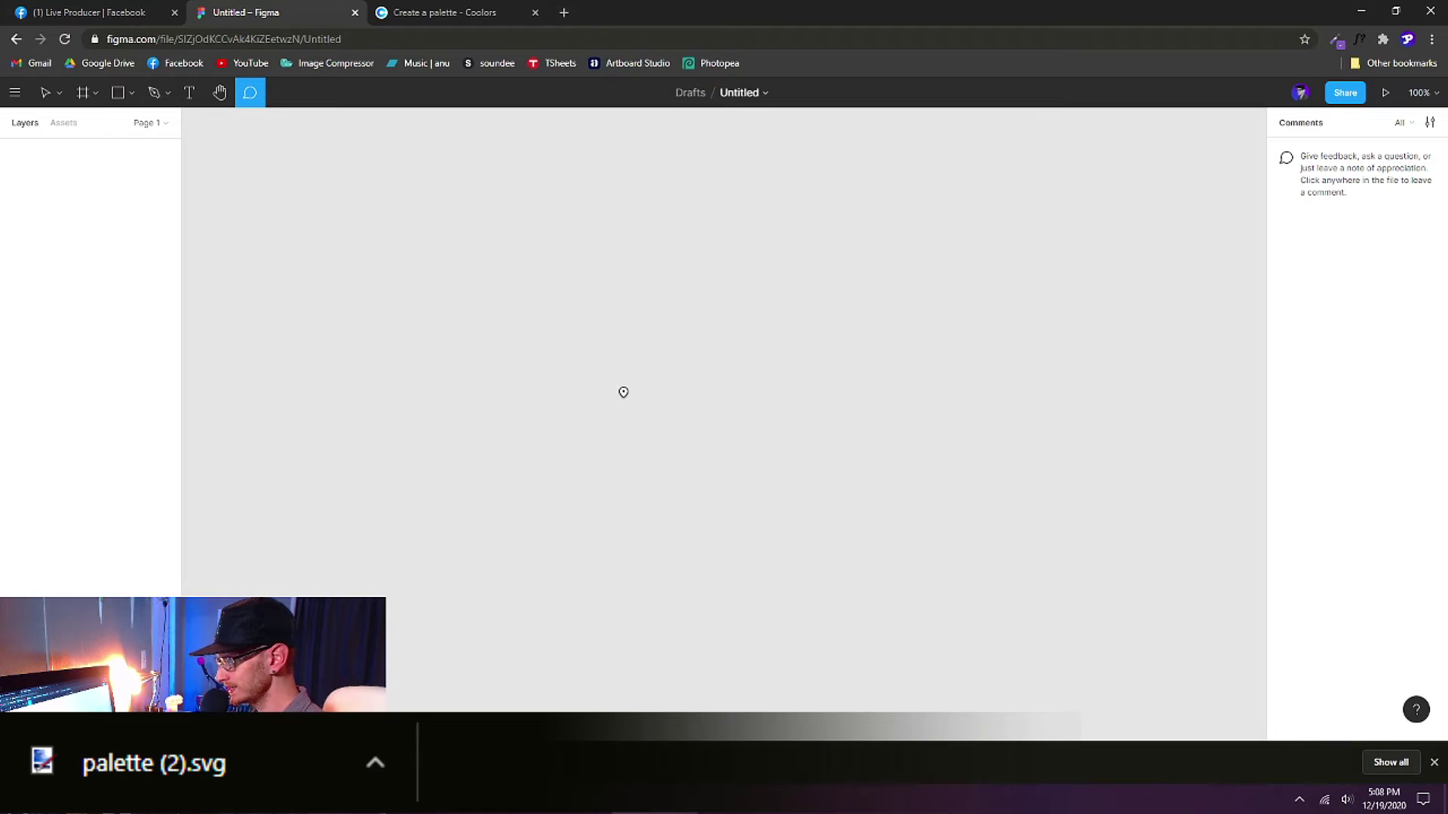
pyautogui.click(43, 93)
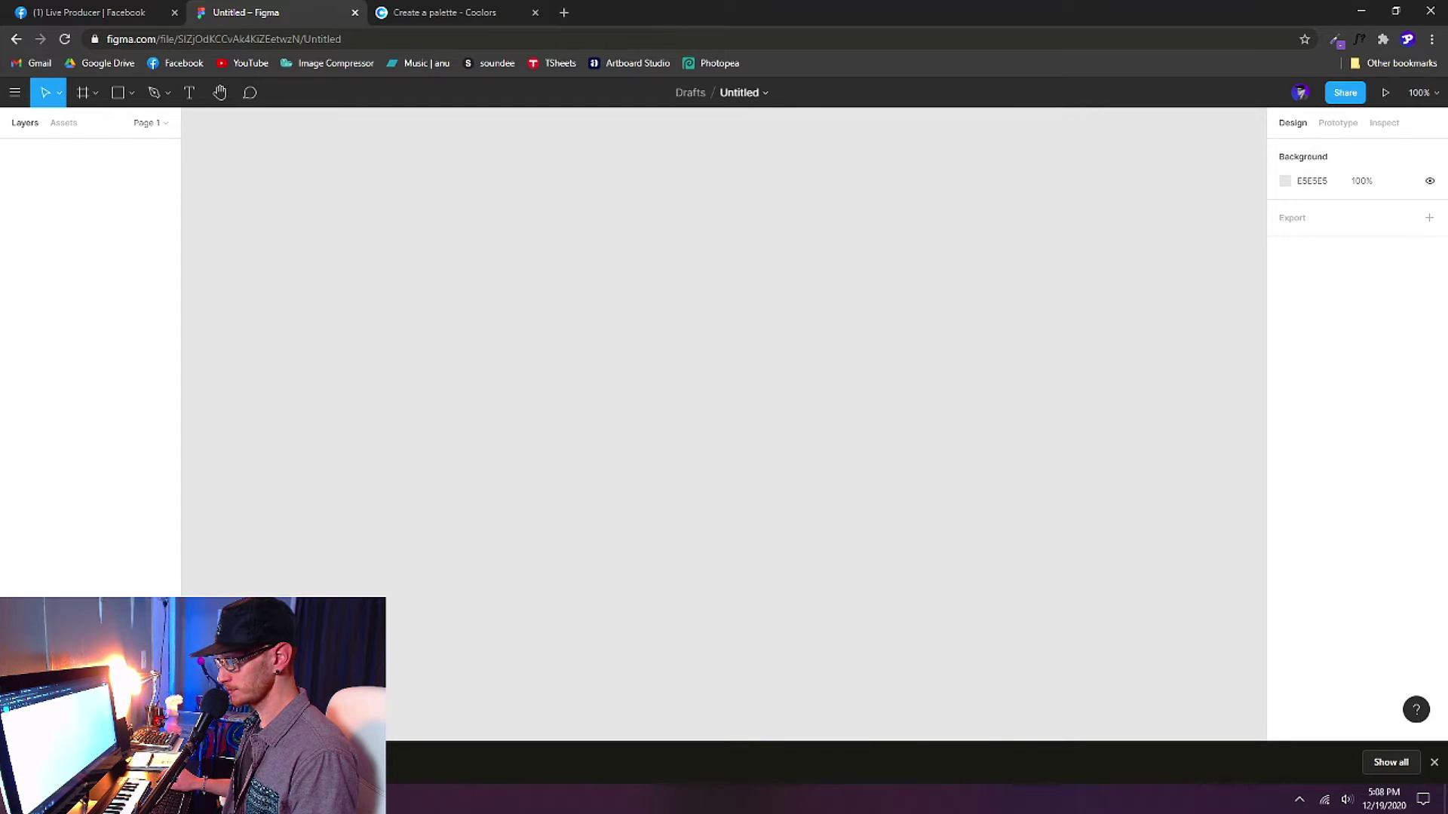
# Place the exported palette SVG on the empty canvas and select its colour swatches one after another, ending on the purple one.
pyautogui.moveTo(64, 762); pyautogui.dragTo(552, 303)
pyautogui.moveTo(551, 301); pyautogui.dragTo(551, 301)
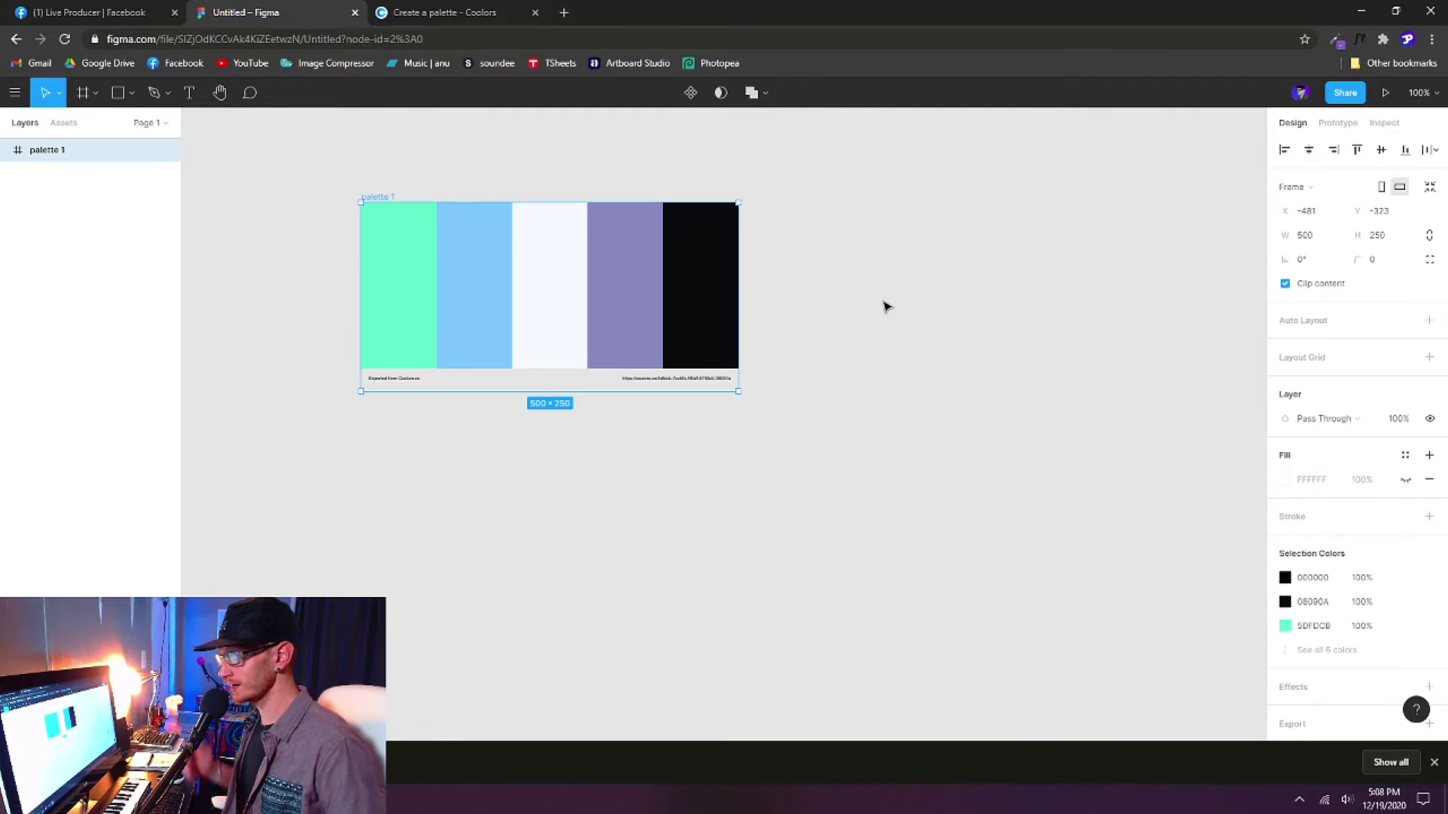
pyautogui.click(401, 303)
pyautogui.click(501, 291)
pyautogui.click(540, 301)
pyautogui.click(631, 285)
pyautogui.click(705, 309)
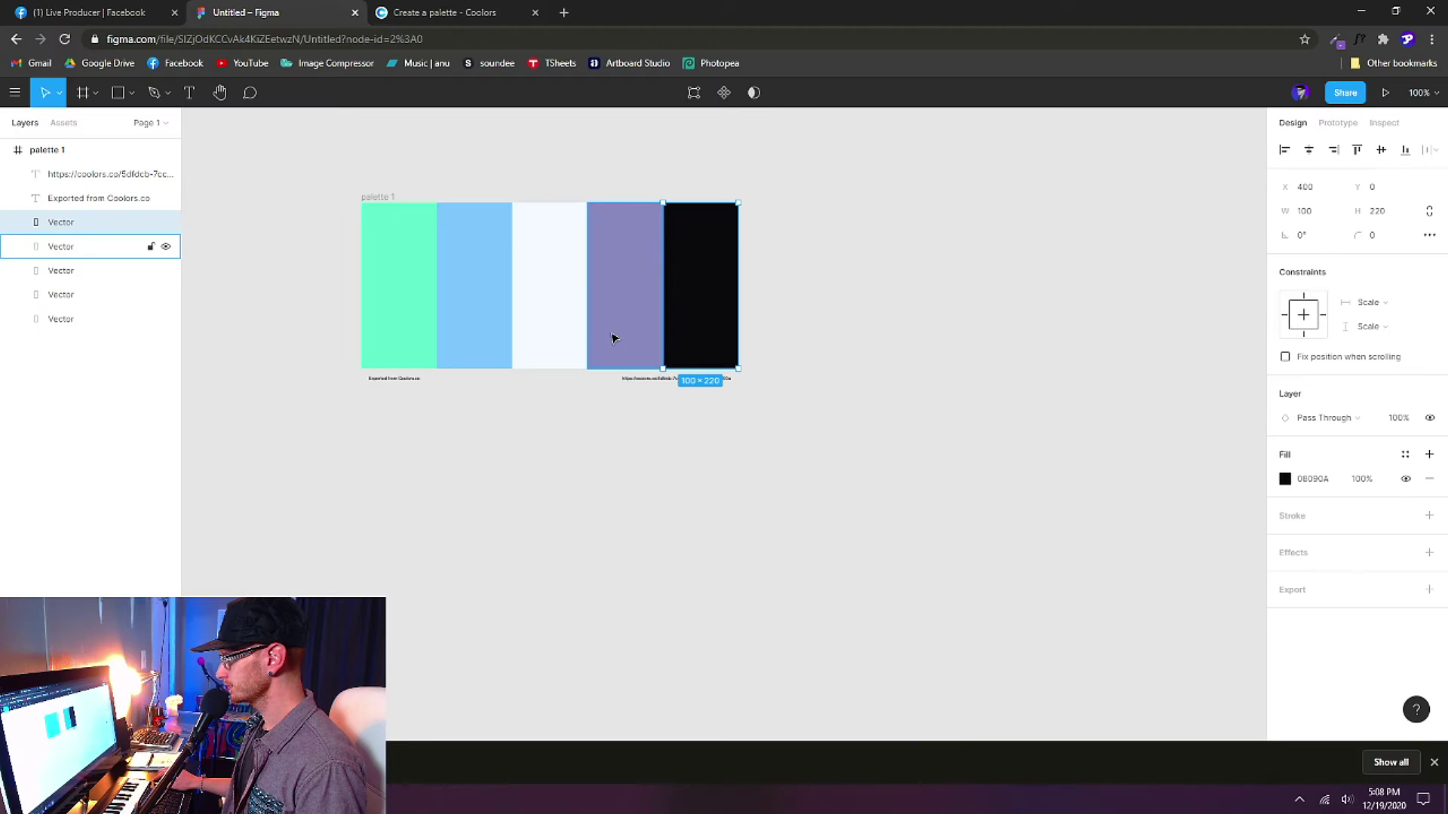
pyautogui.click(615, 338)
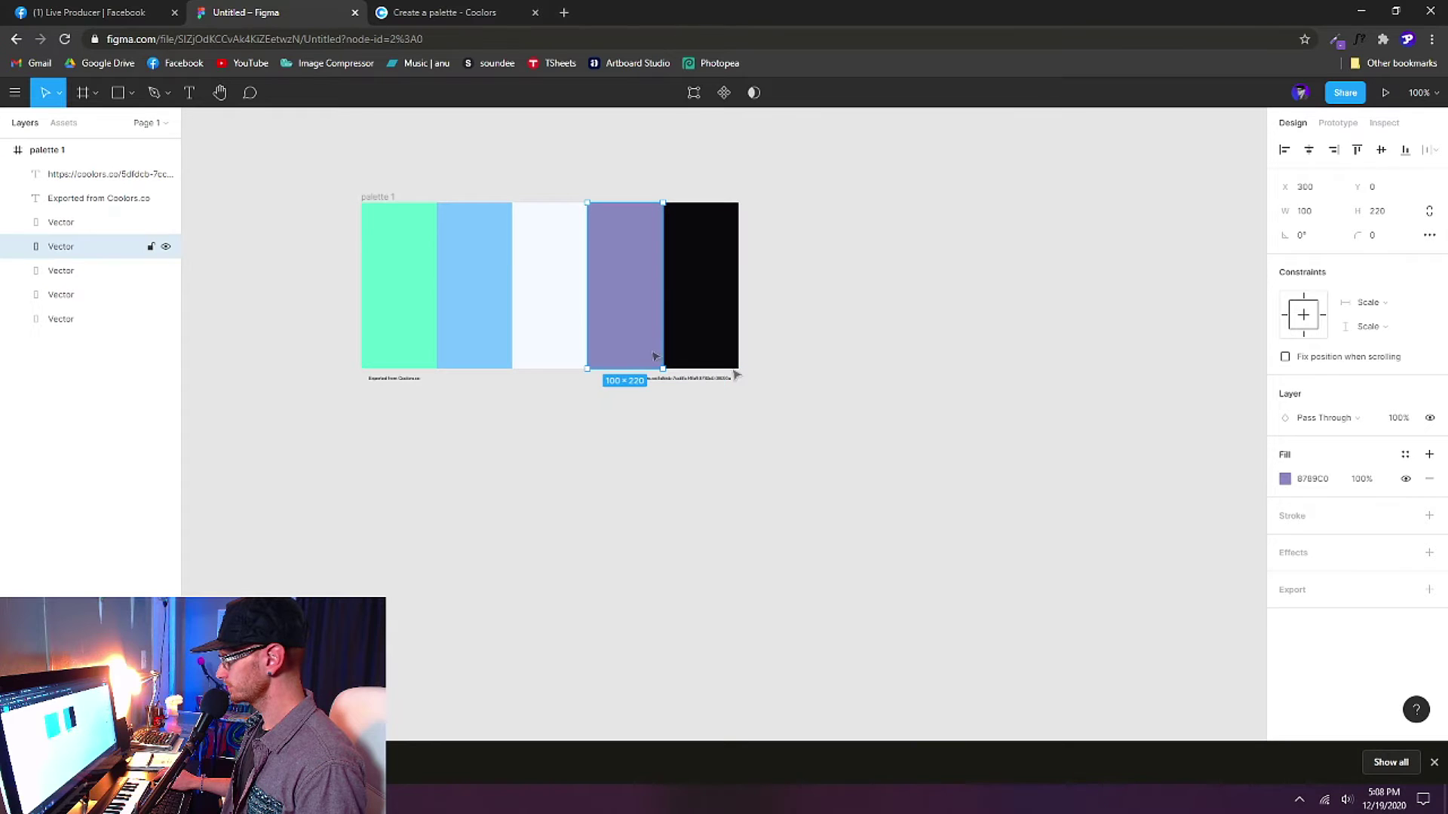
# Examine the purple swatch's fill in the colour picker, including its hex value and the document colours, and close the picker.
pyautogui.click(1285, 481)
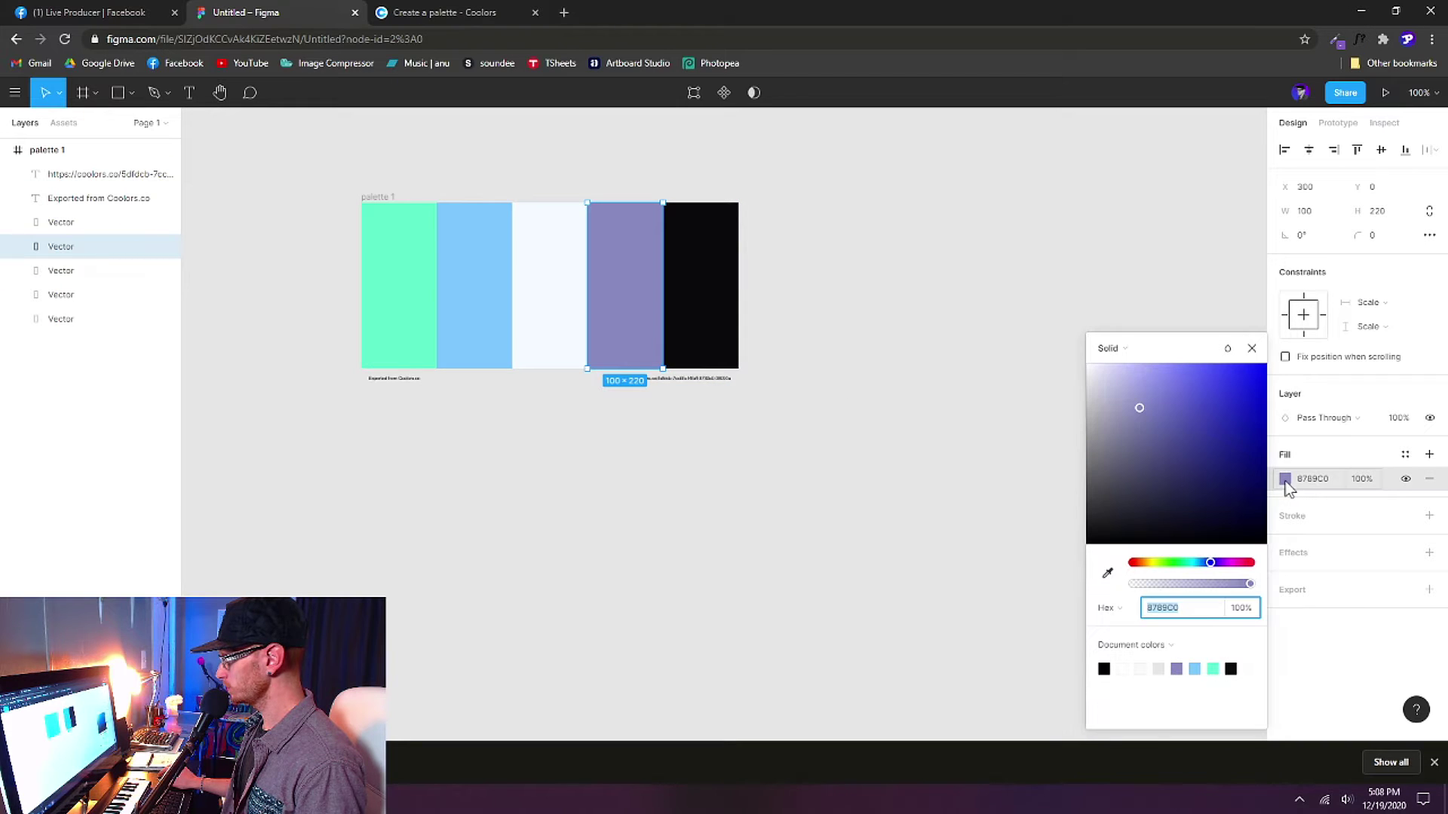
pyautogui.moveTo(1170, 348); pyautogui.dragTo(874, 170)
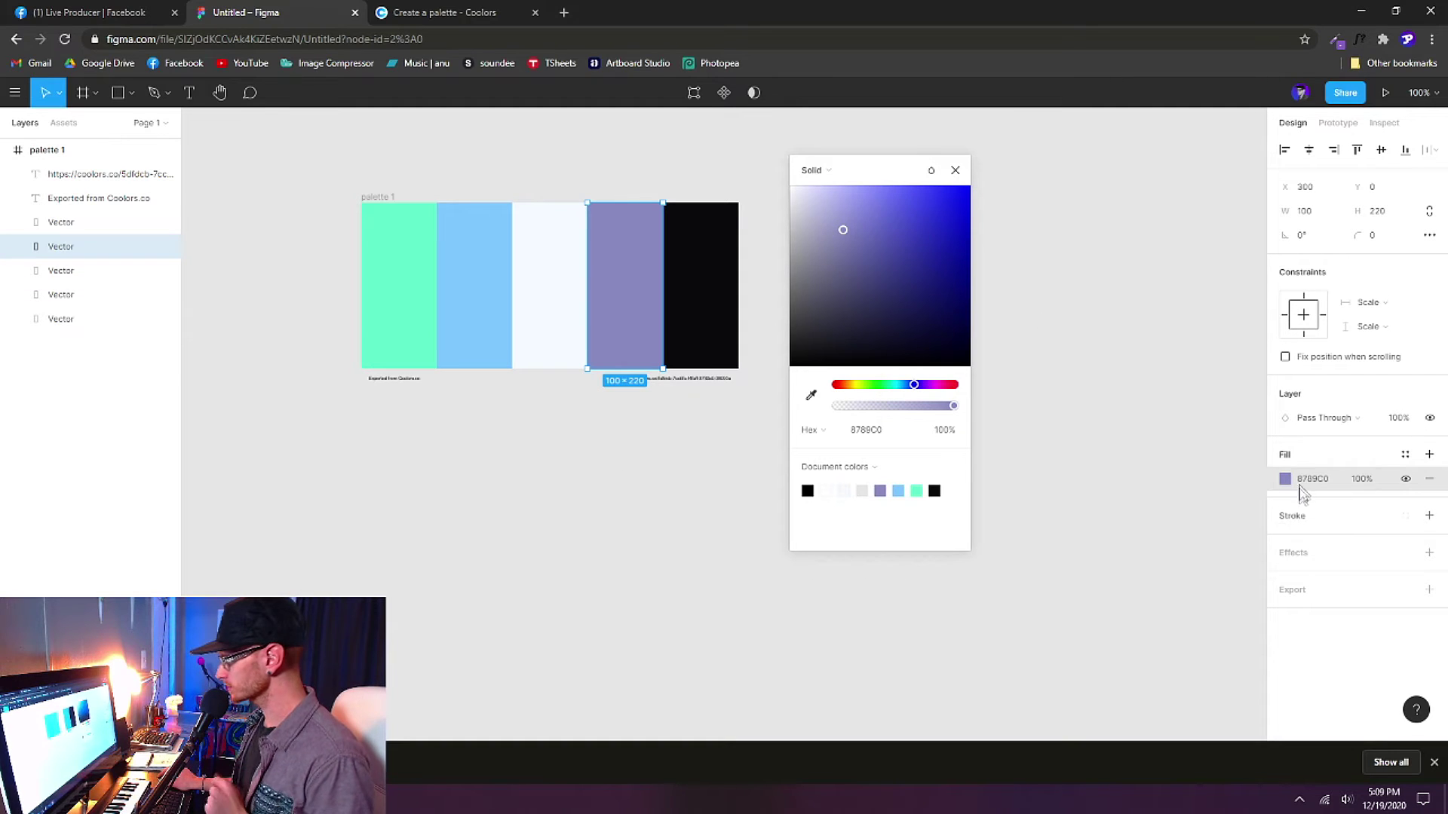
pyautogui.click(1284, 479)
pyautogui.click(1284, 478)
pyautogui.click(1285, 478)
pyautogui.click(1285, 479)
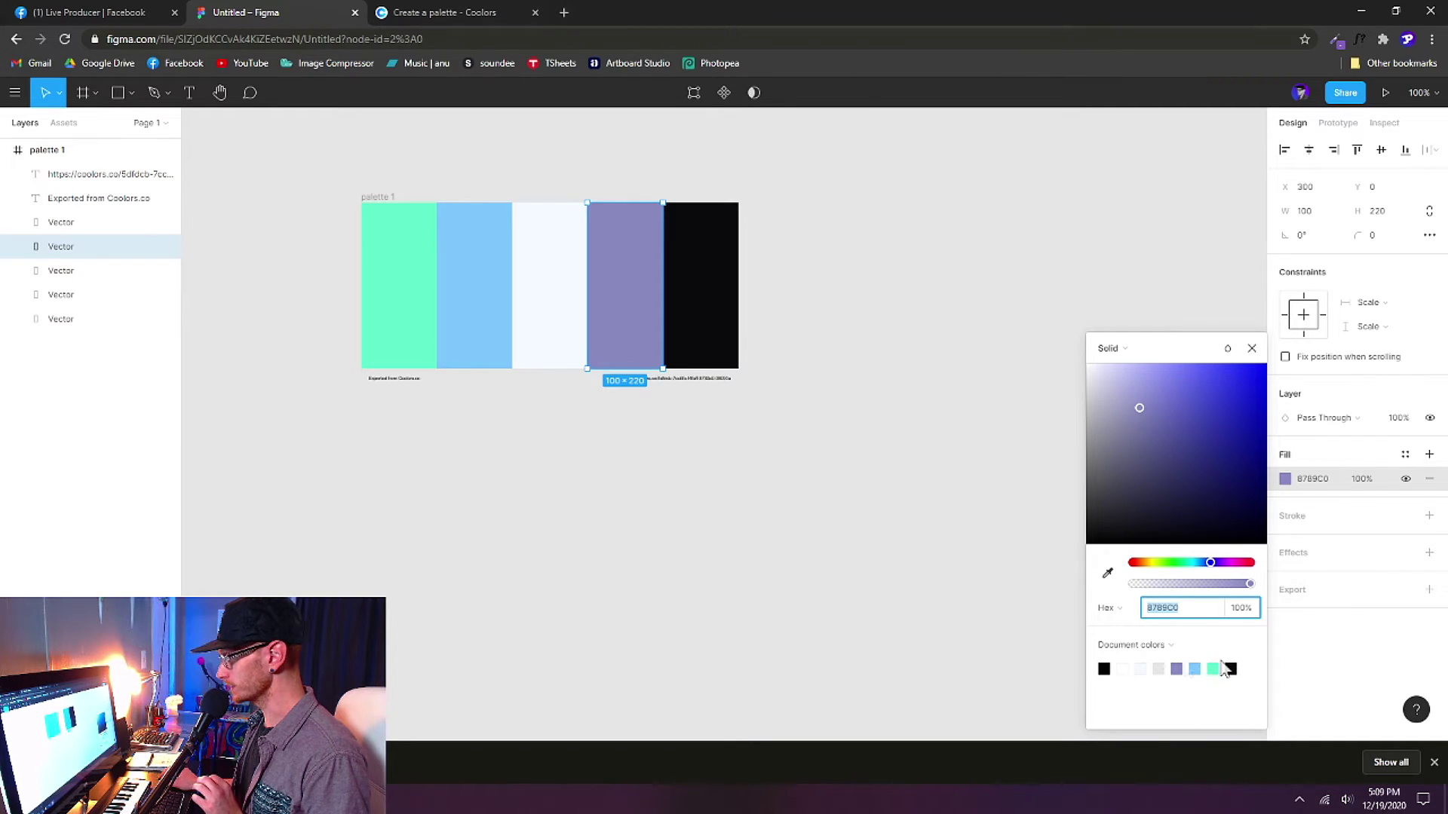
pyautogui.click(1252, 348)
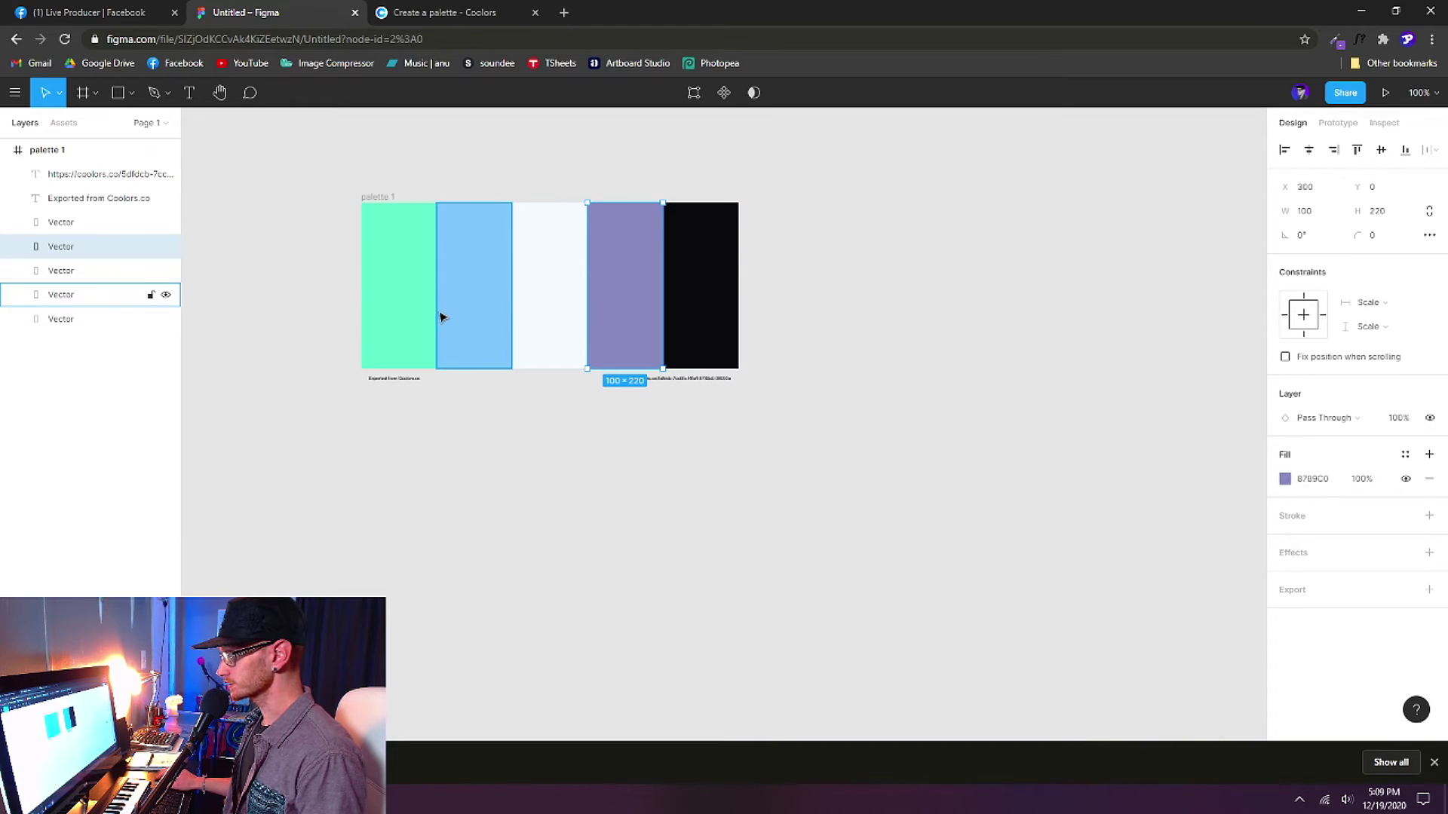
# Move the palette frame to about X -520, Y -397 and collapse its nested layers.
pyautogui.click(342, 275)
pyautogui.moveTo(375, 199); pyautogui.dragTo(347, 145)
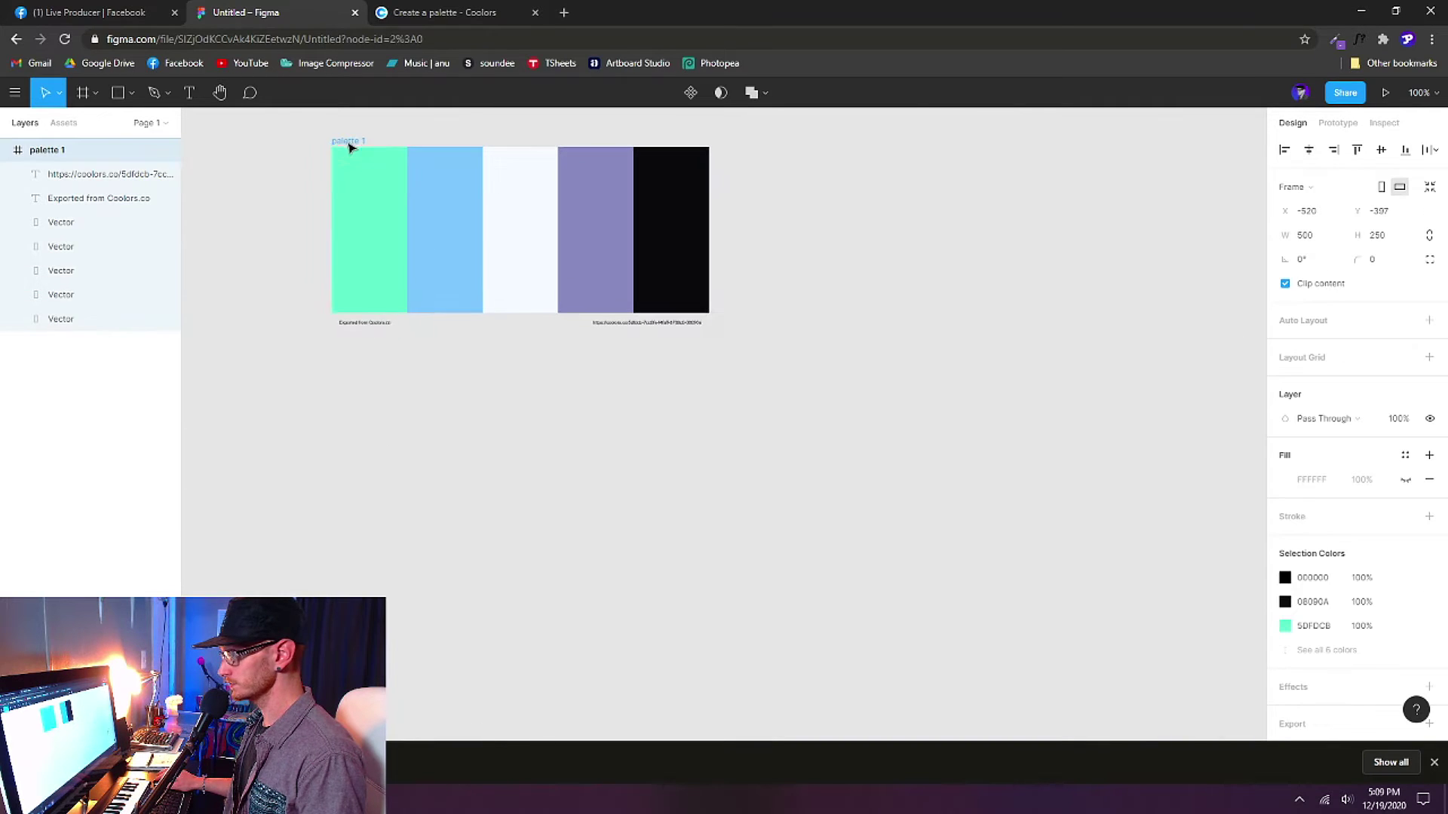
pyautogui.click(7, 150)
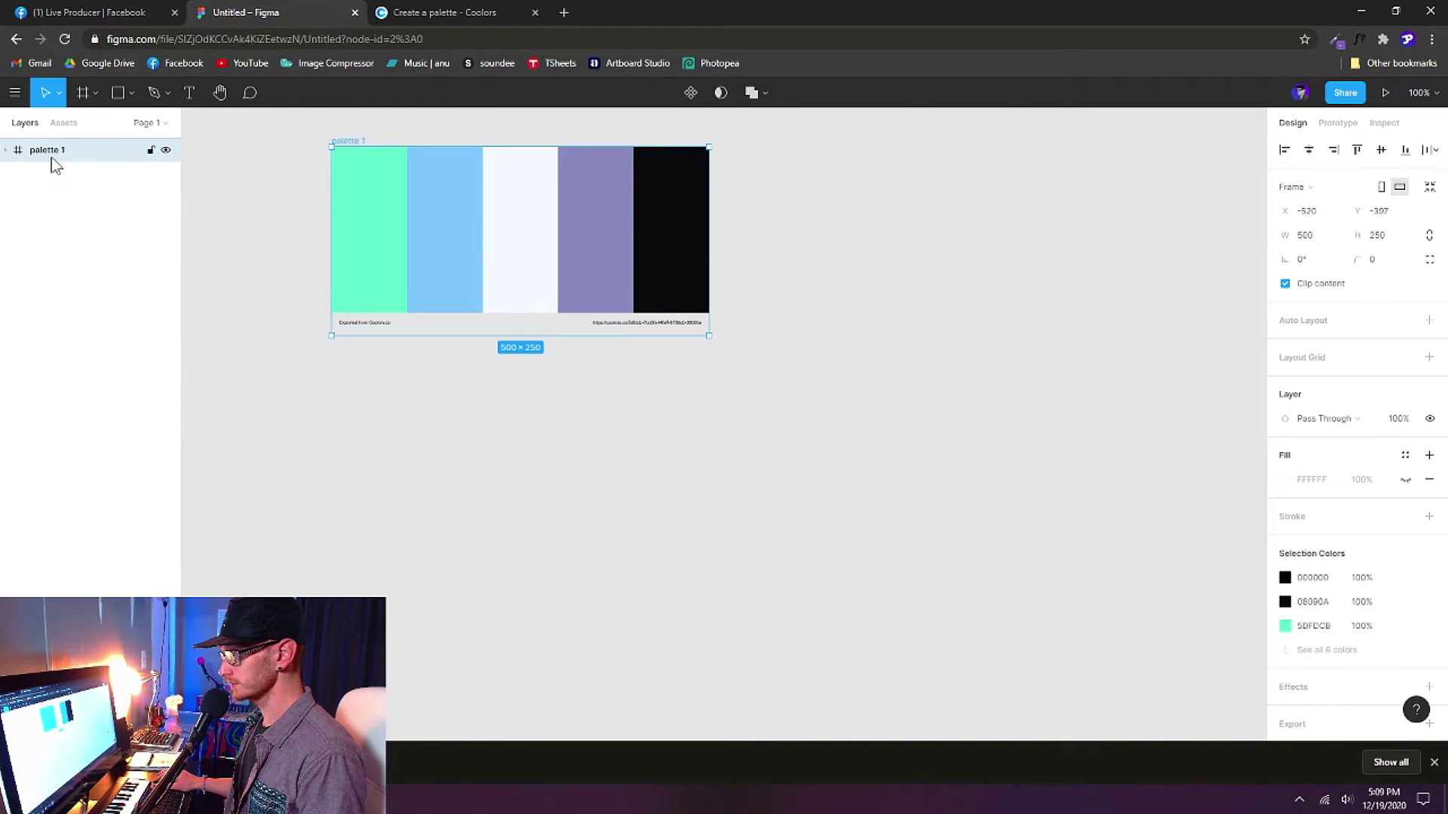
pyautogui.click(531, 460)
pyautogui.hscroll(1, 539, 422)
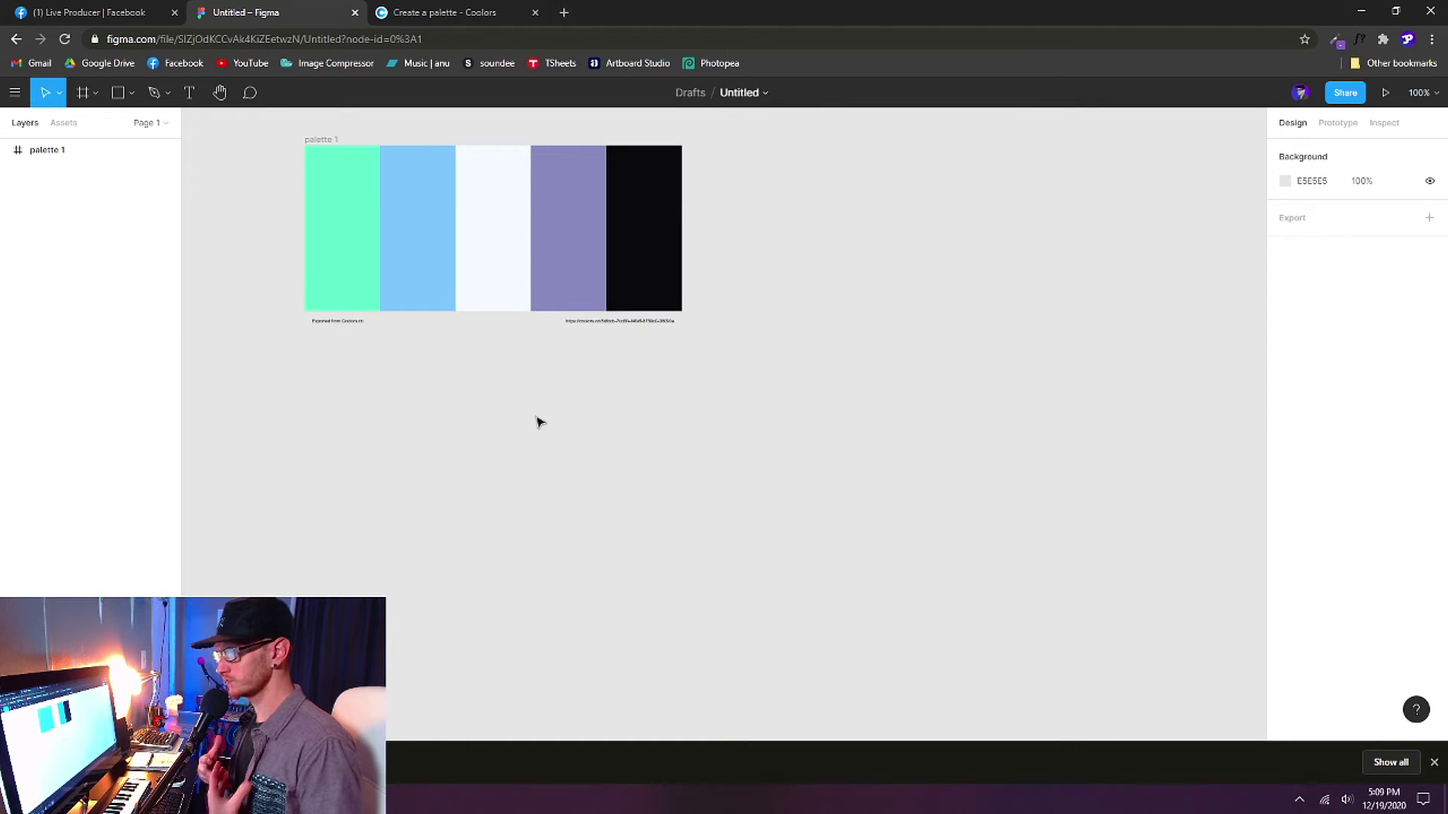
# Create a 1080 × 1080 frame from the Instagram post preset in the social media sizes.
pyautogui.press('f')
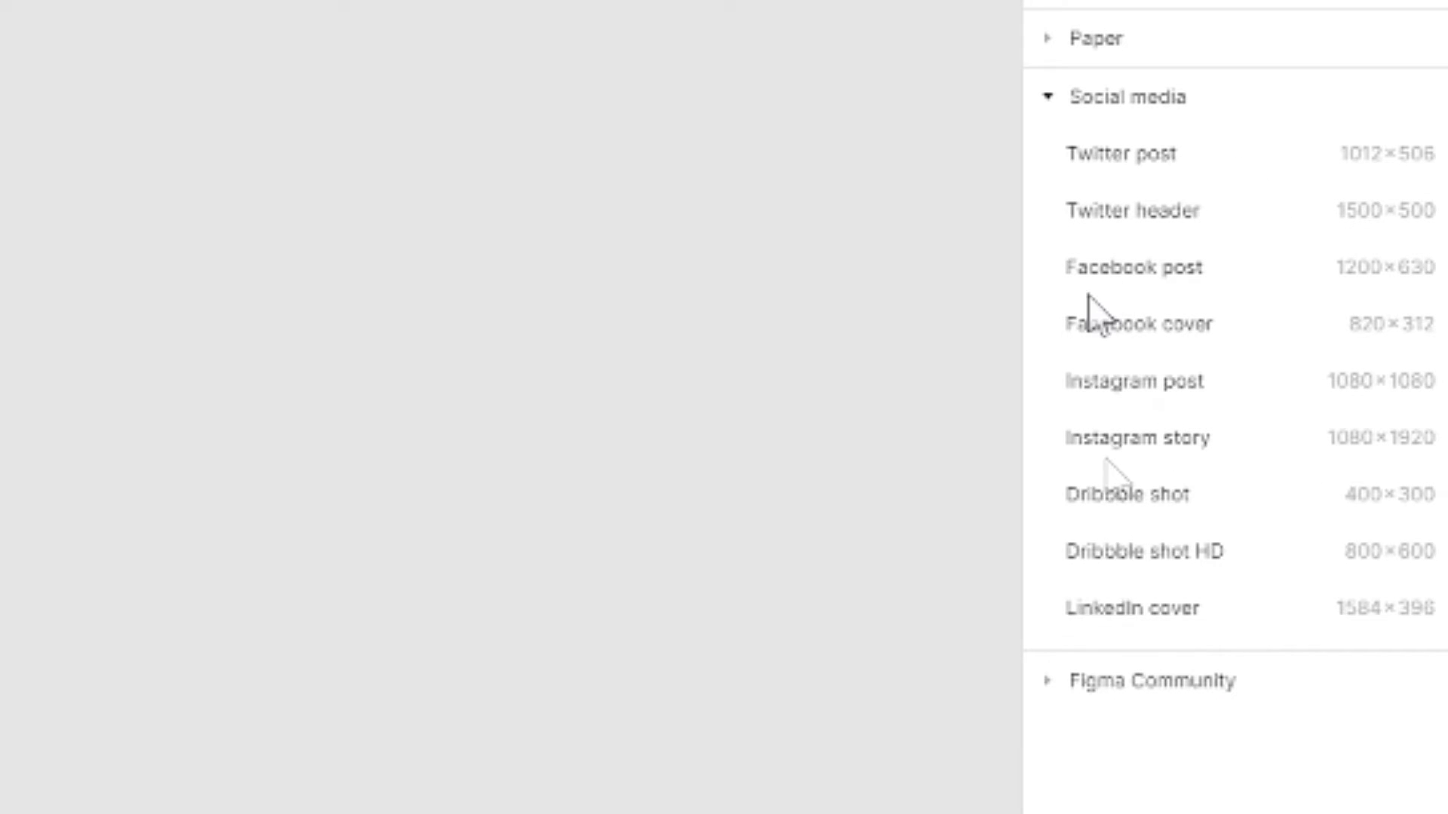
pyautogui.click(1101, 101)
pyautogui.click(1101, 106)
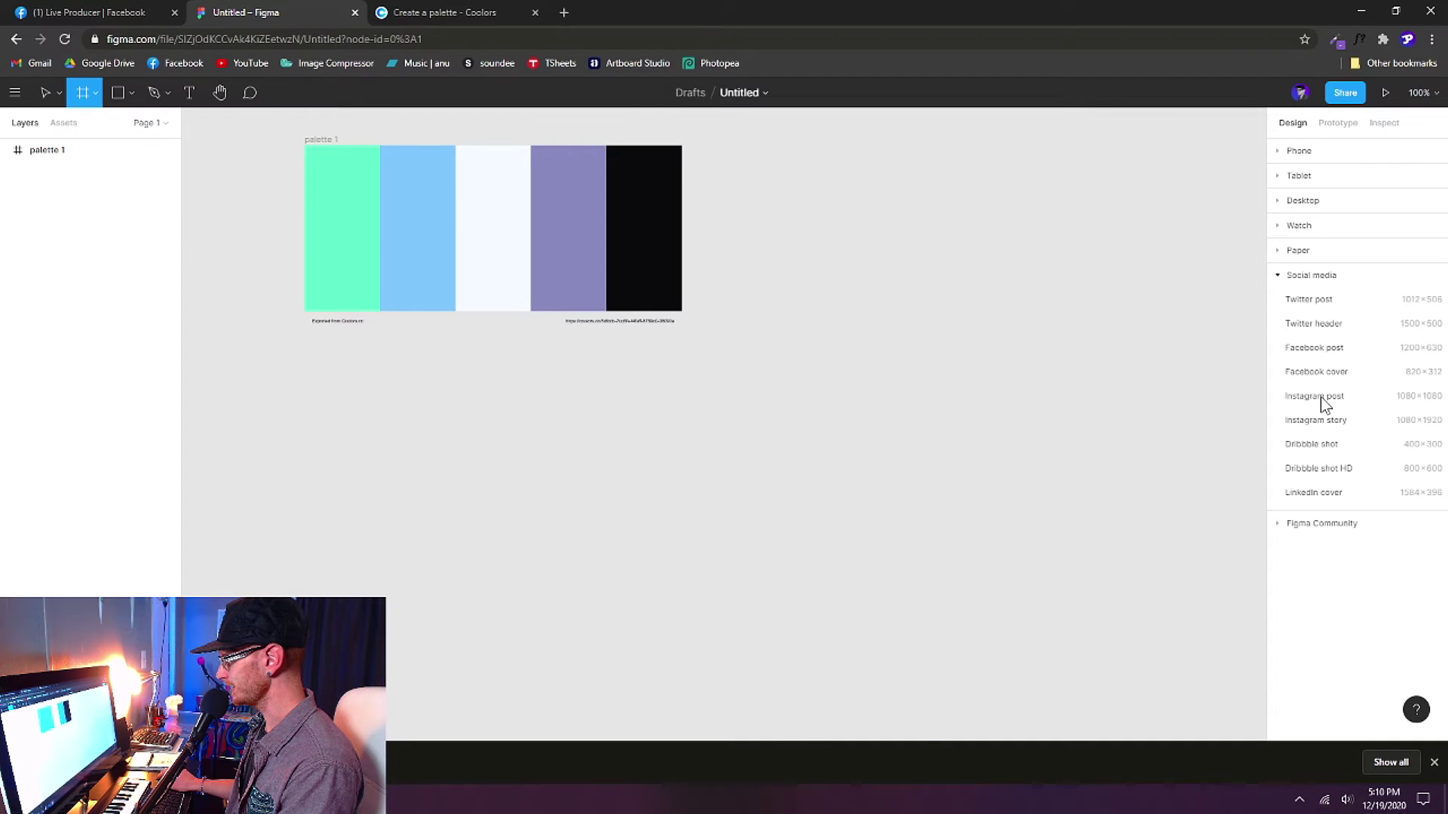
pyautogui.click(1152, 386)
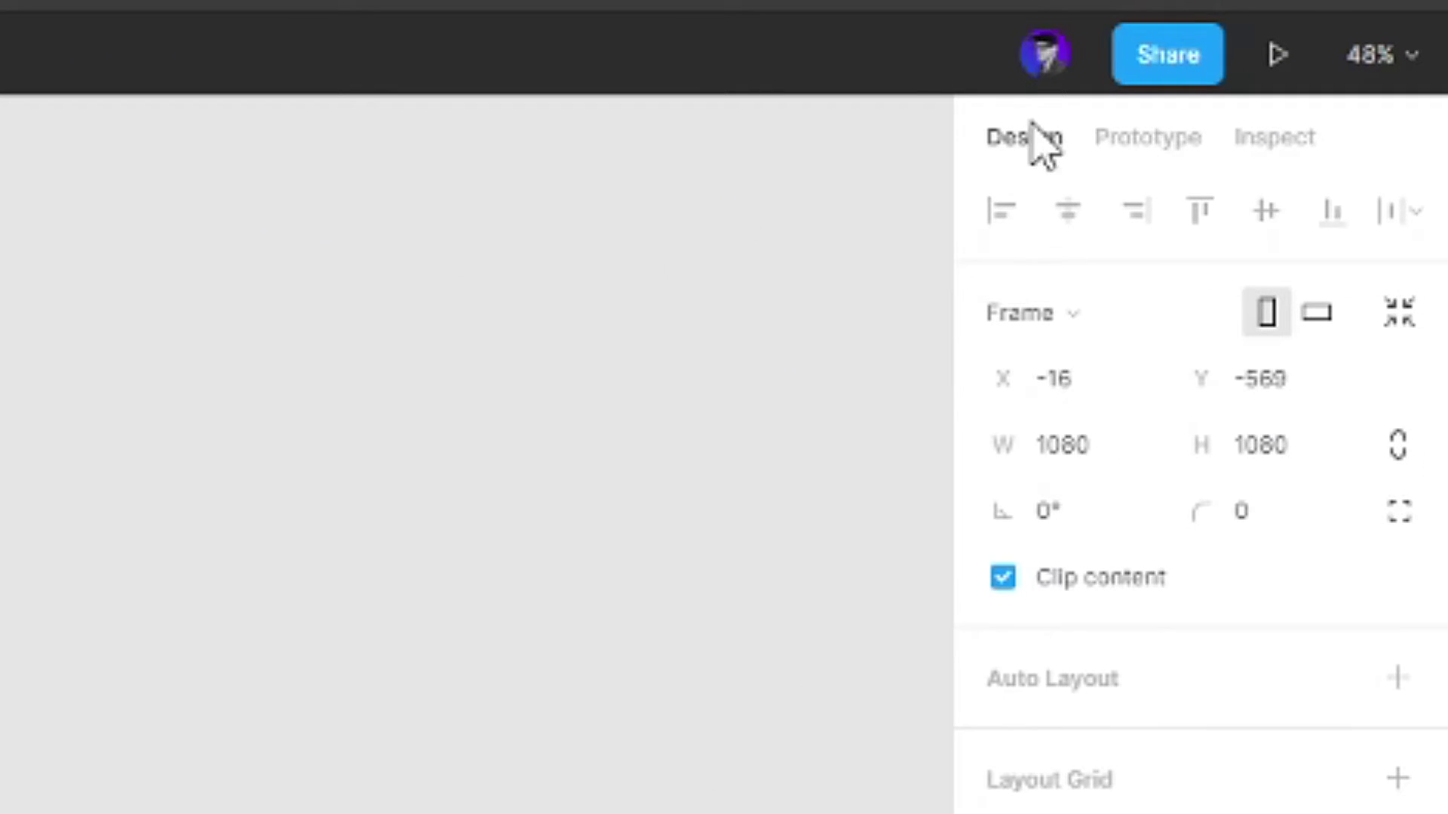
# Set the Instagram post frame's position to X 0, Y 0.
pyautogui.click(1111, 388)
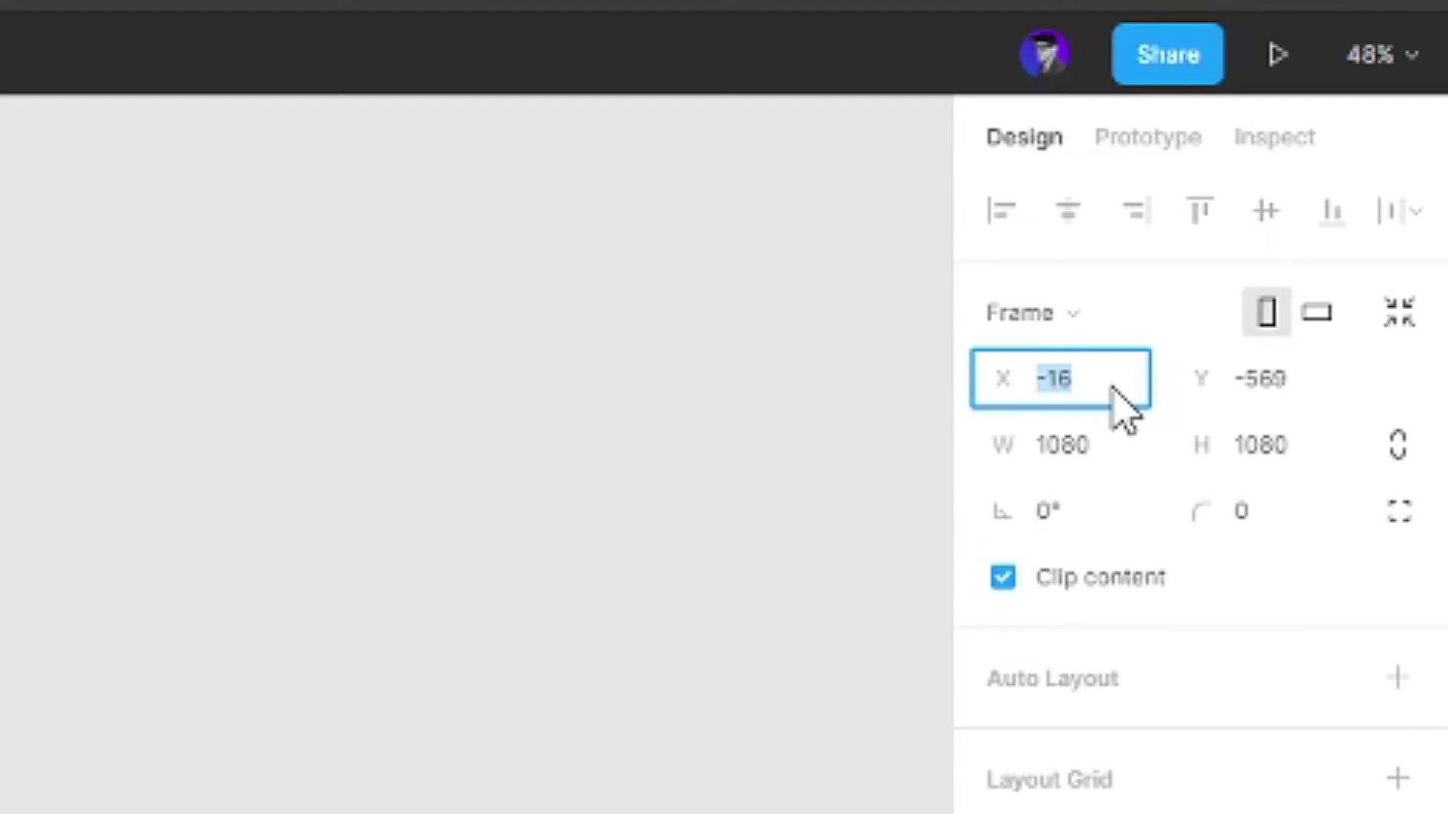
pyautogui.write('0')
pyautogui.click(1292, 381)
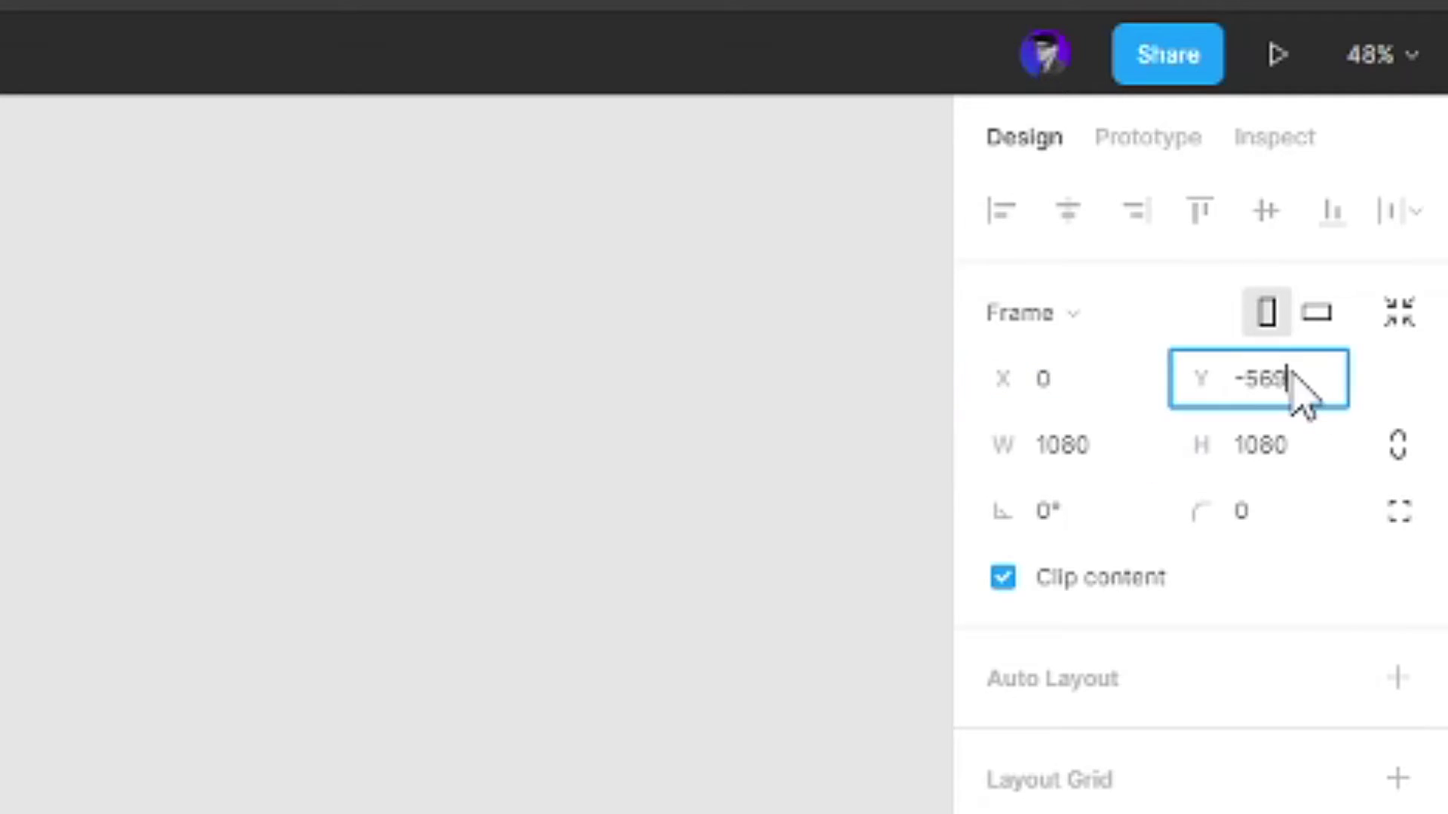
pyautogui.write('0')
pyautogui.press('Return')
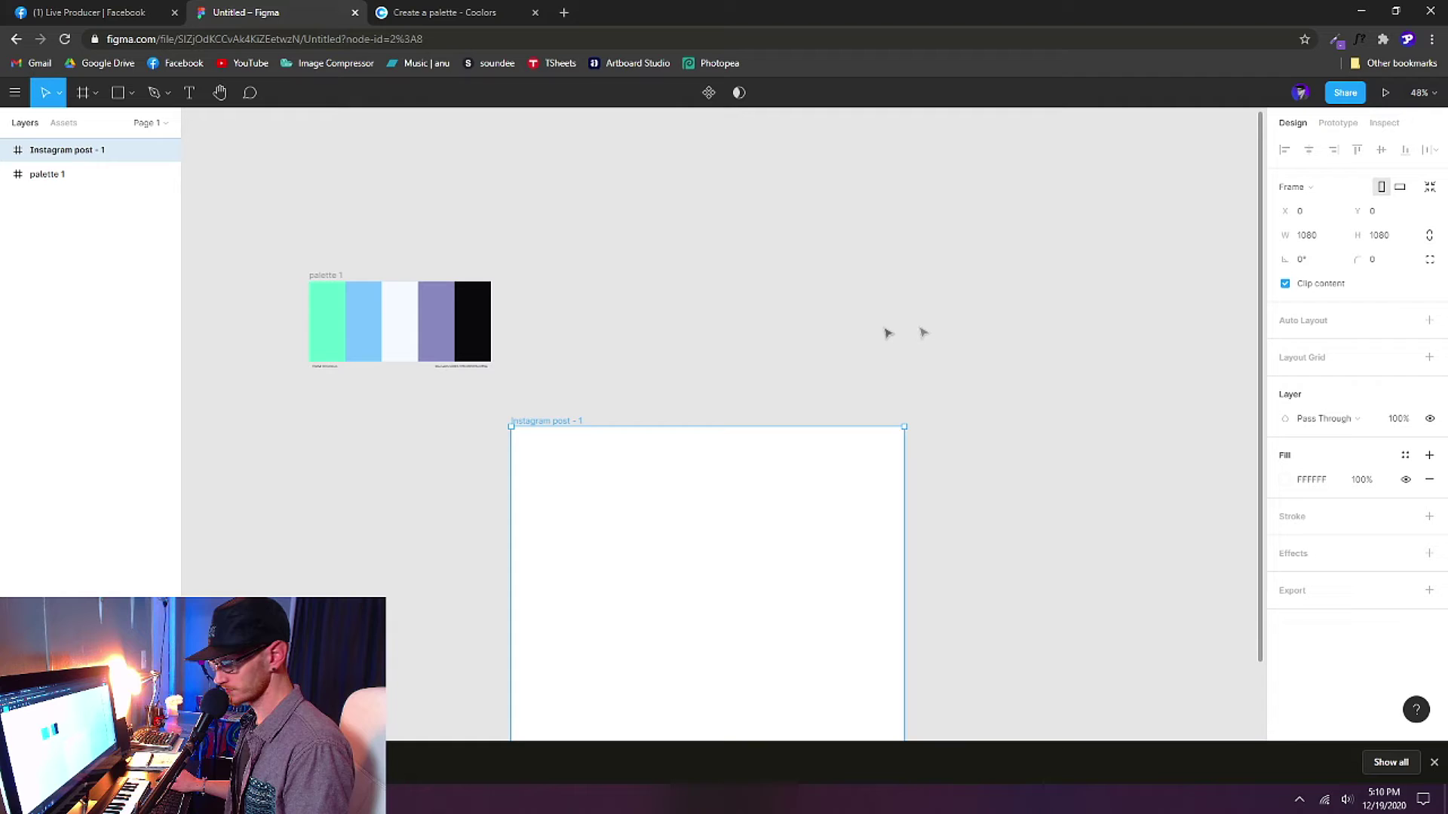
# Move the palette frame just above the Instagram post frame, aligned with its left edge at X 0, Y -281.
pyautogui.click(928, 329)
pyautogui.click(324, 277)
pyautogui.moveTo(326, 279); pyautogui.dragTo(527, 322)
pyautogui.scroll(-5, 941, 385)
pyautogui.hscroll(4, 941, 384)
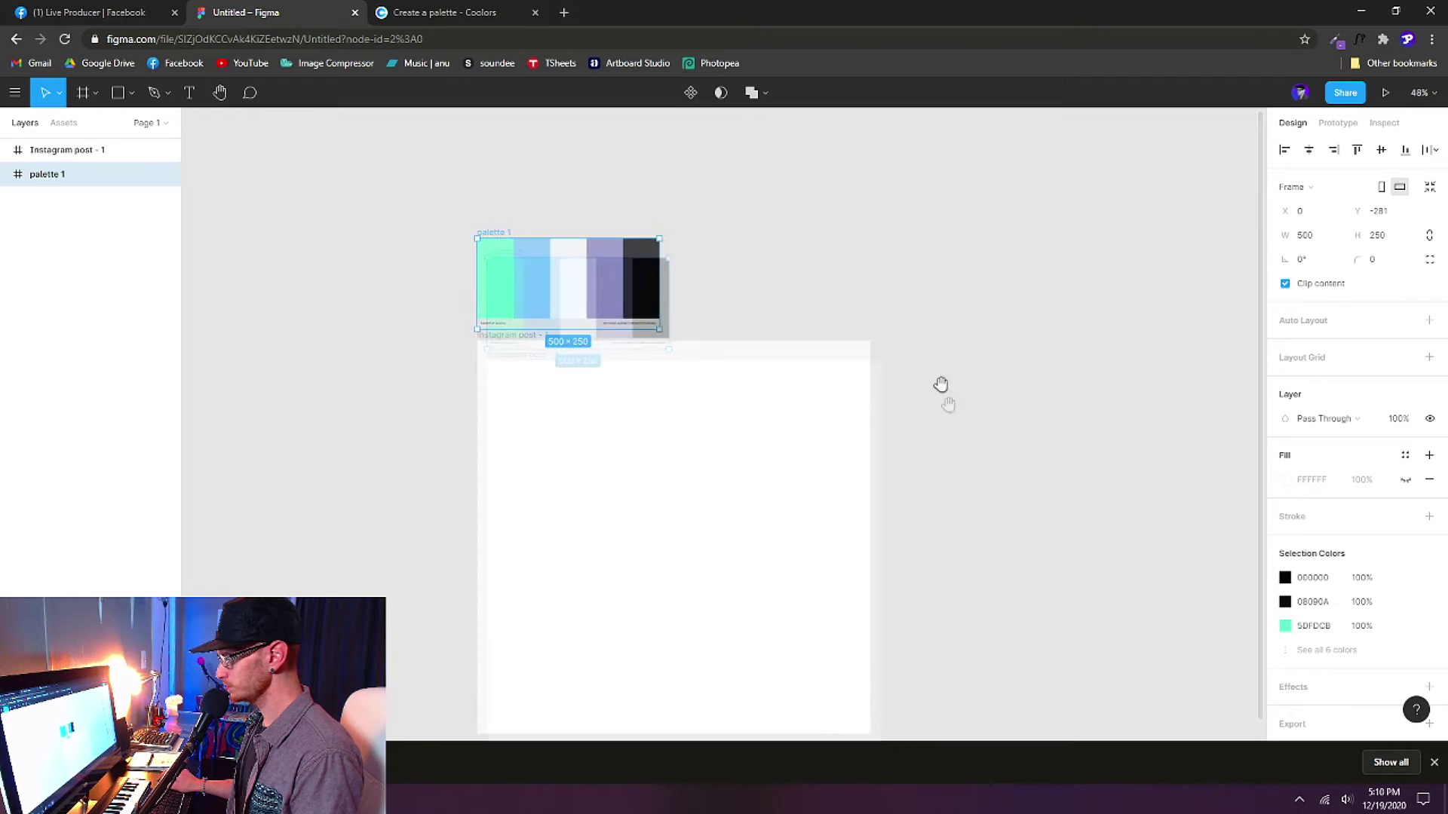
pyautogui.click(924, 337)
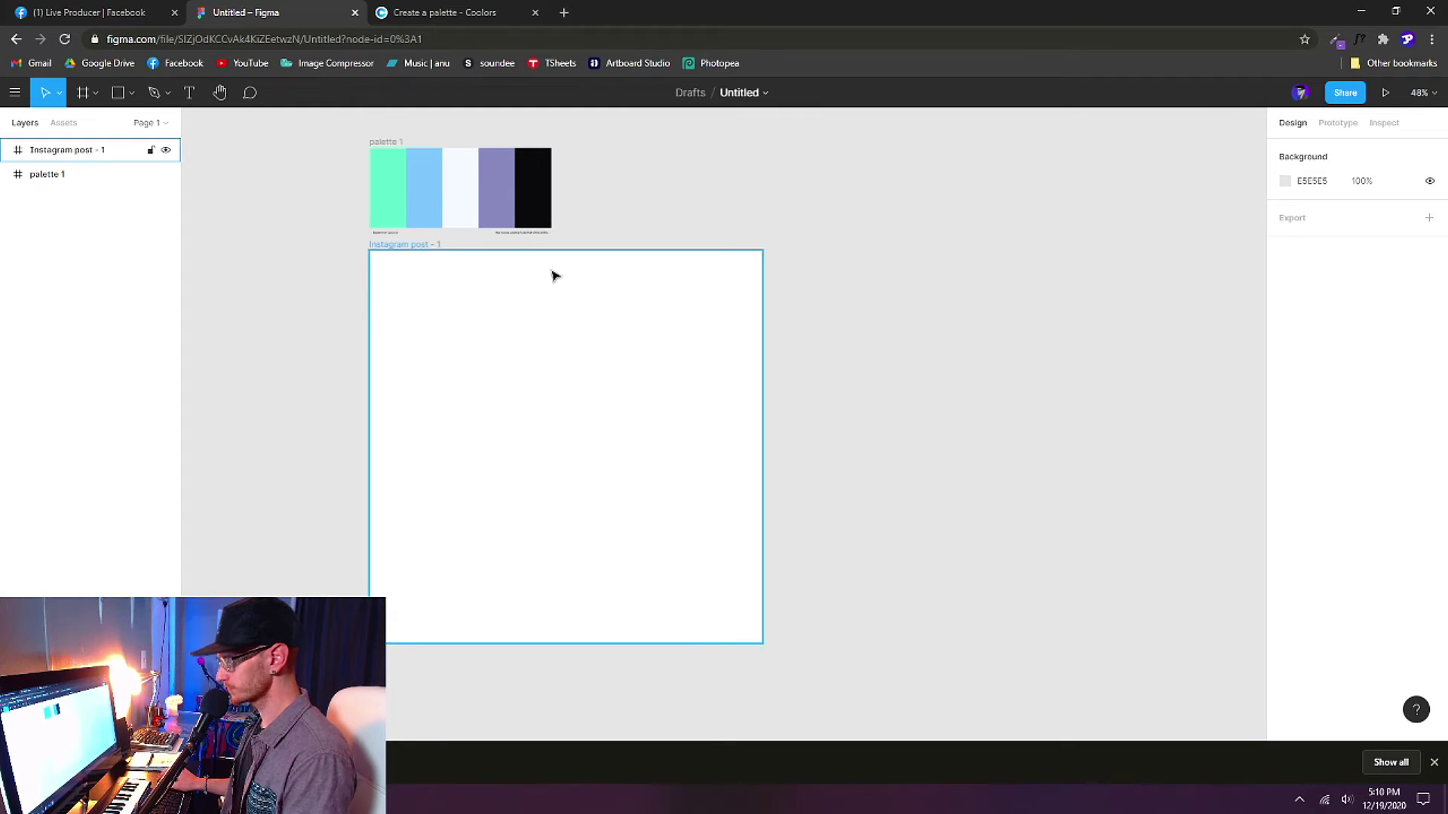
# Draw a square of about 251 × 251 in the upper-left part of the Instagram post frame with the Rectangle tool.
pyautogui.click(132, 93)
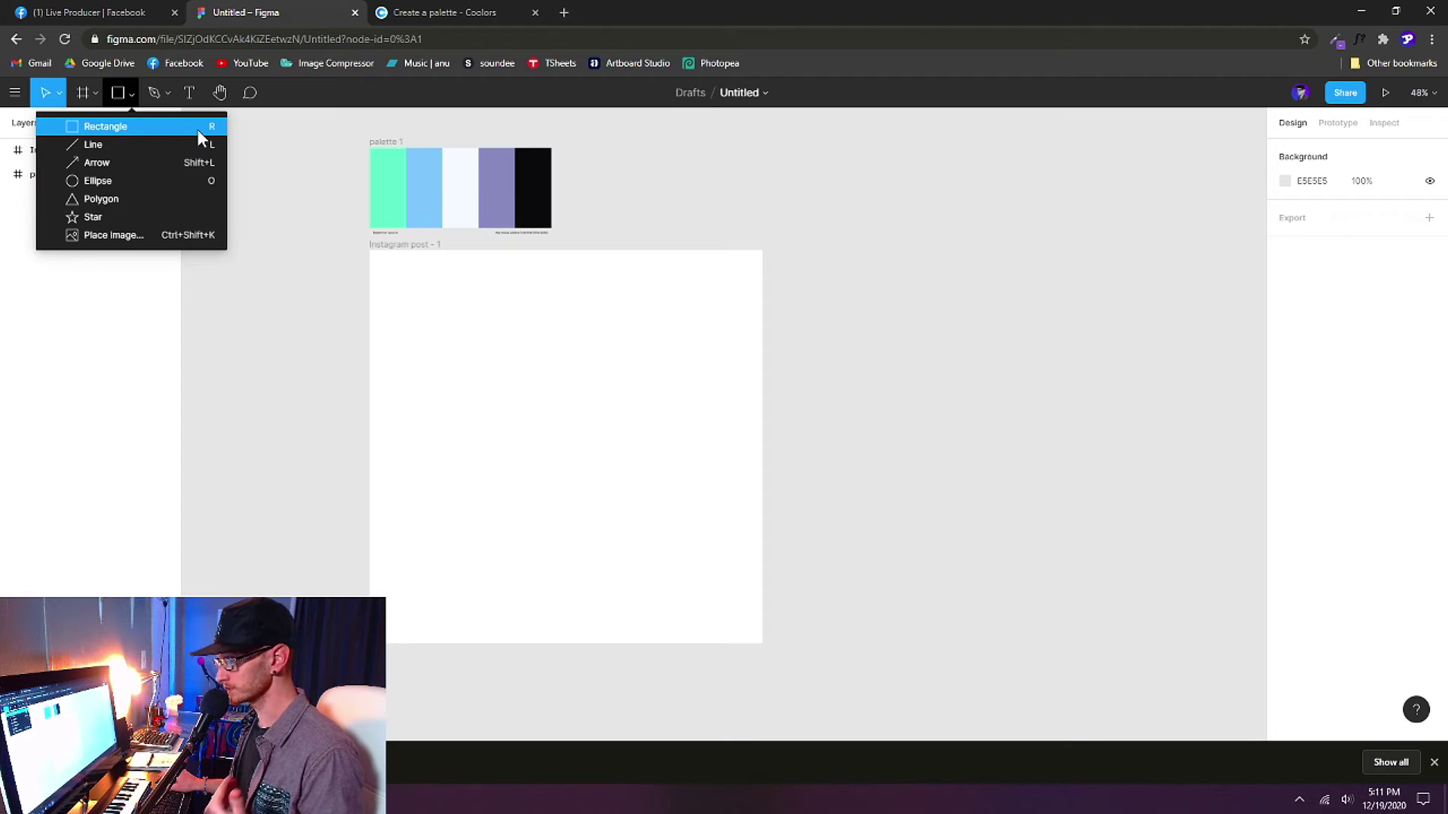
pyautogui.click(197, 129)
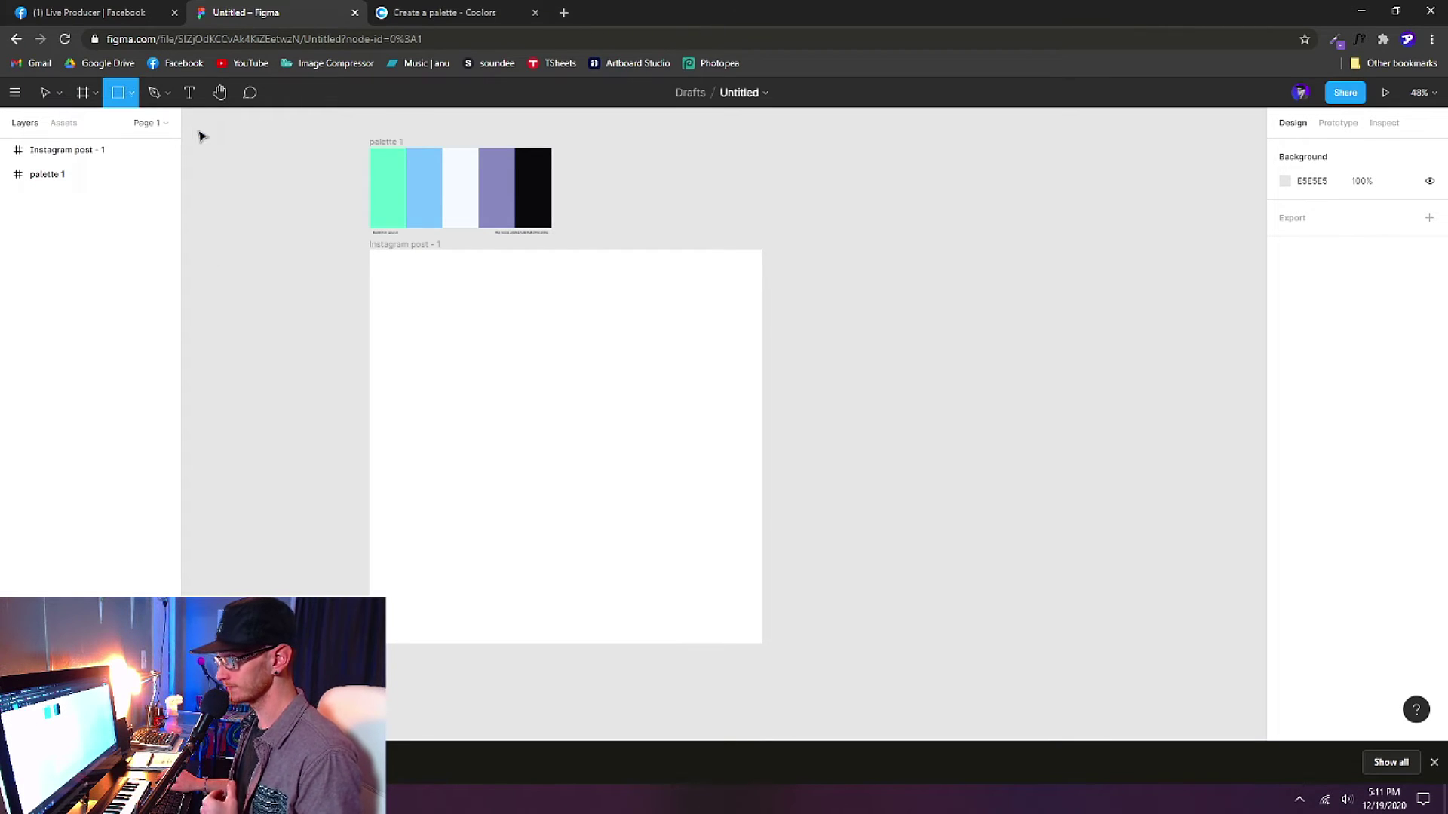
pyautogui.moveTo(408, 296)
pyautogui.mouseDown()
pyautogui.moveTo(516, 404)
pyautogui.moveTo(482, 369)
pyautogui.moveTo(520, 381)
pyautogui.moveTo(490, 359)
pyautogui.moveTo(523, 382)
pyautogui.moveTo(500, 350)
pyautogui.mouseUp()
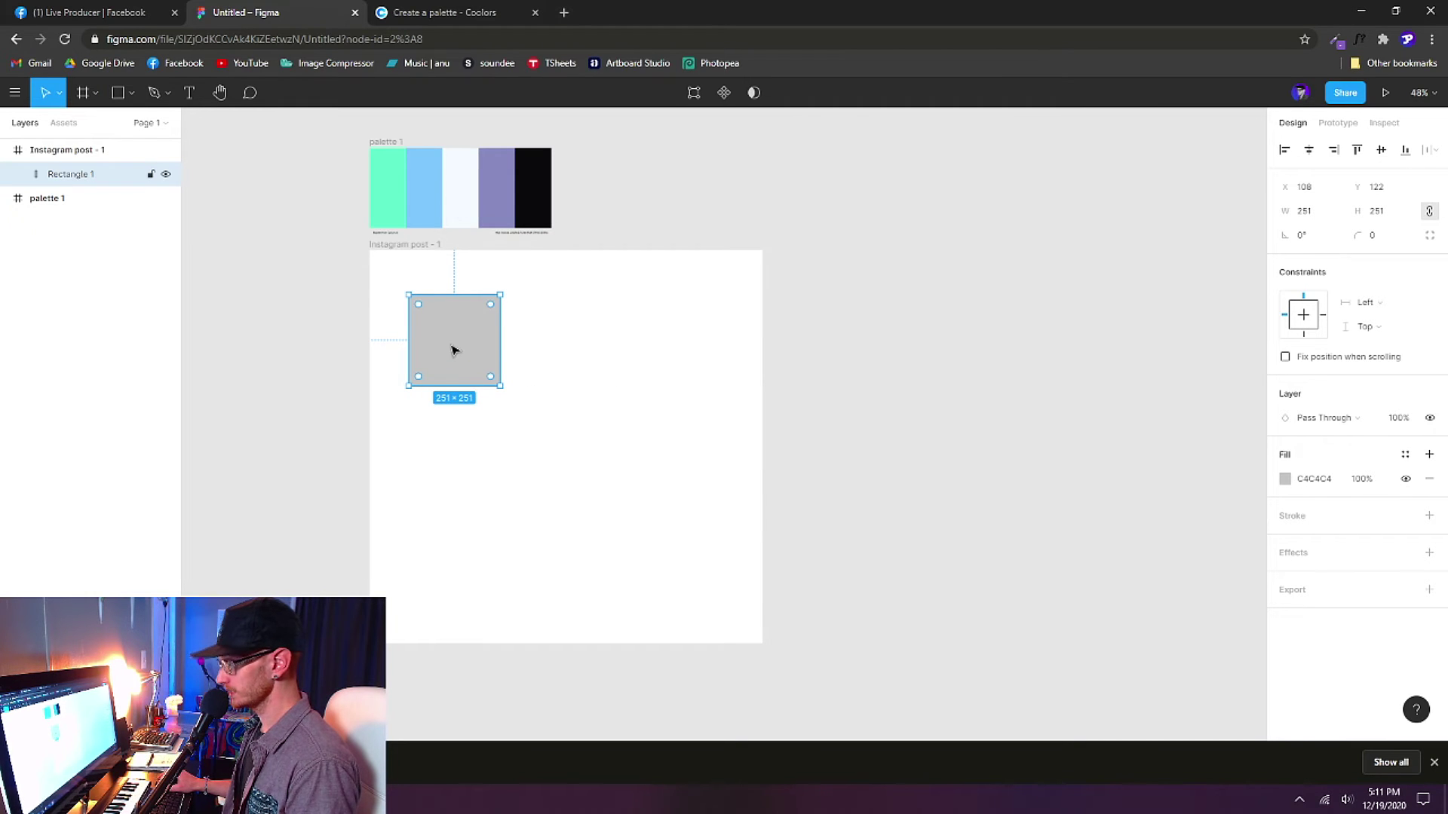
# Move the square across the frame's left edge, out of the frame and back inside to about X 165, Y 136.
pyautogui.moveTo(458, 342); pyautogui.dragTo(390, 348)
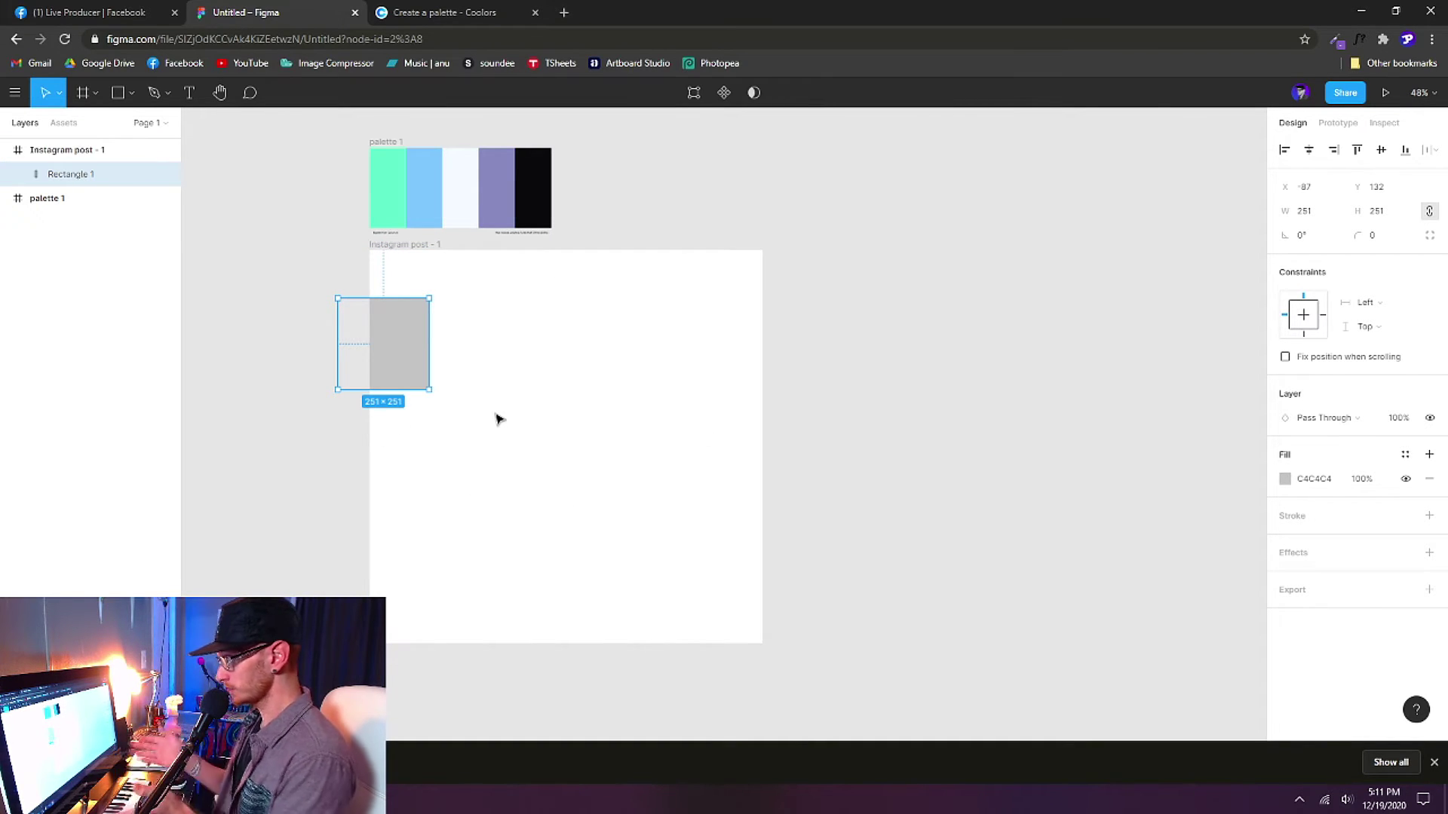
pyautogui.click(281, 506)
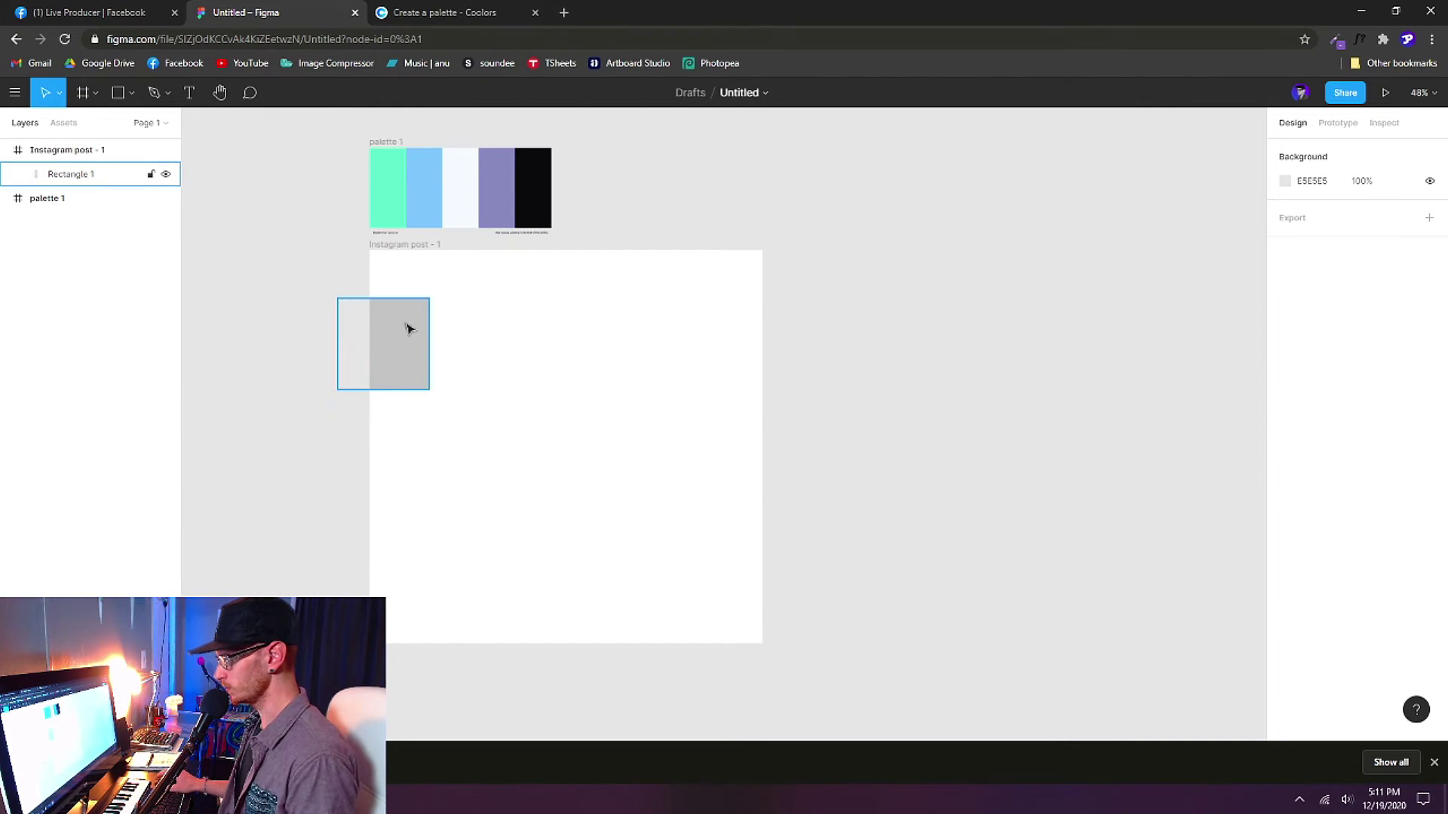
pyautogui.moveTo(414, 349); pyautogui.dragTo(311, 395)
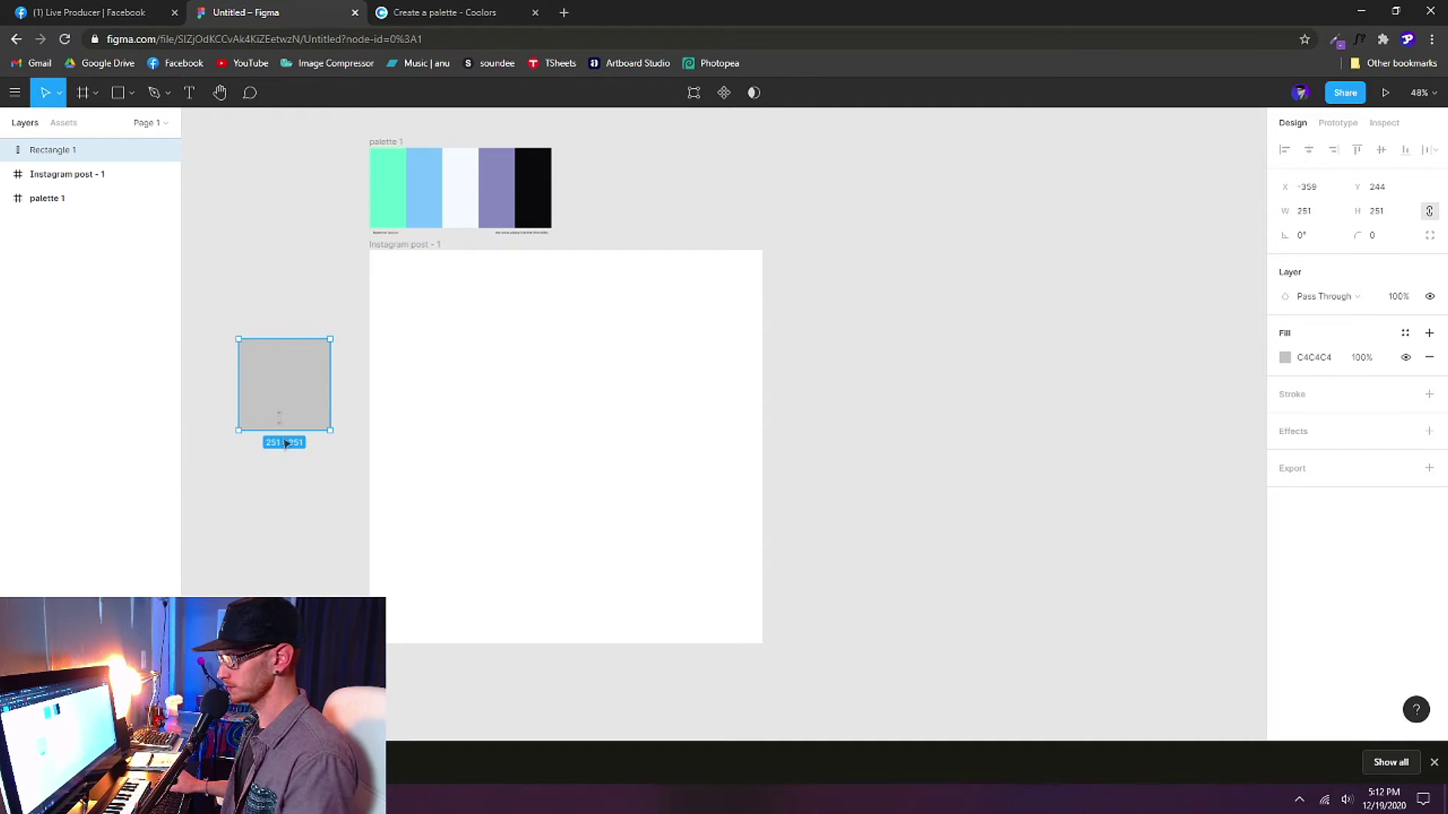
pyautogui.moveTo(271, 385); pyautogui.dragTo(503, 375)
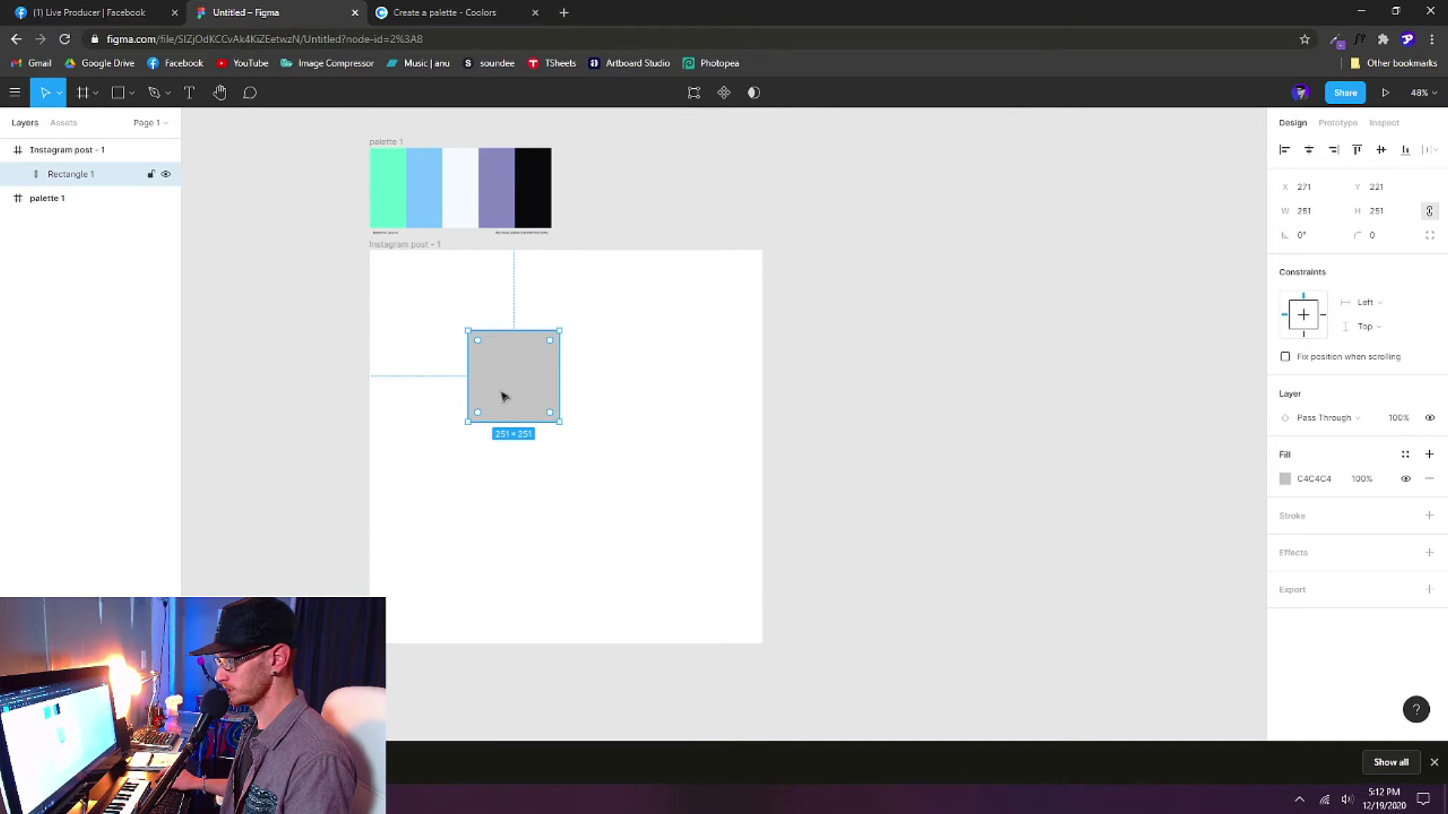
pyautogui.moveTo(510, 410); pyautogui.dragTo(576, 392)
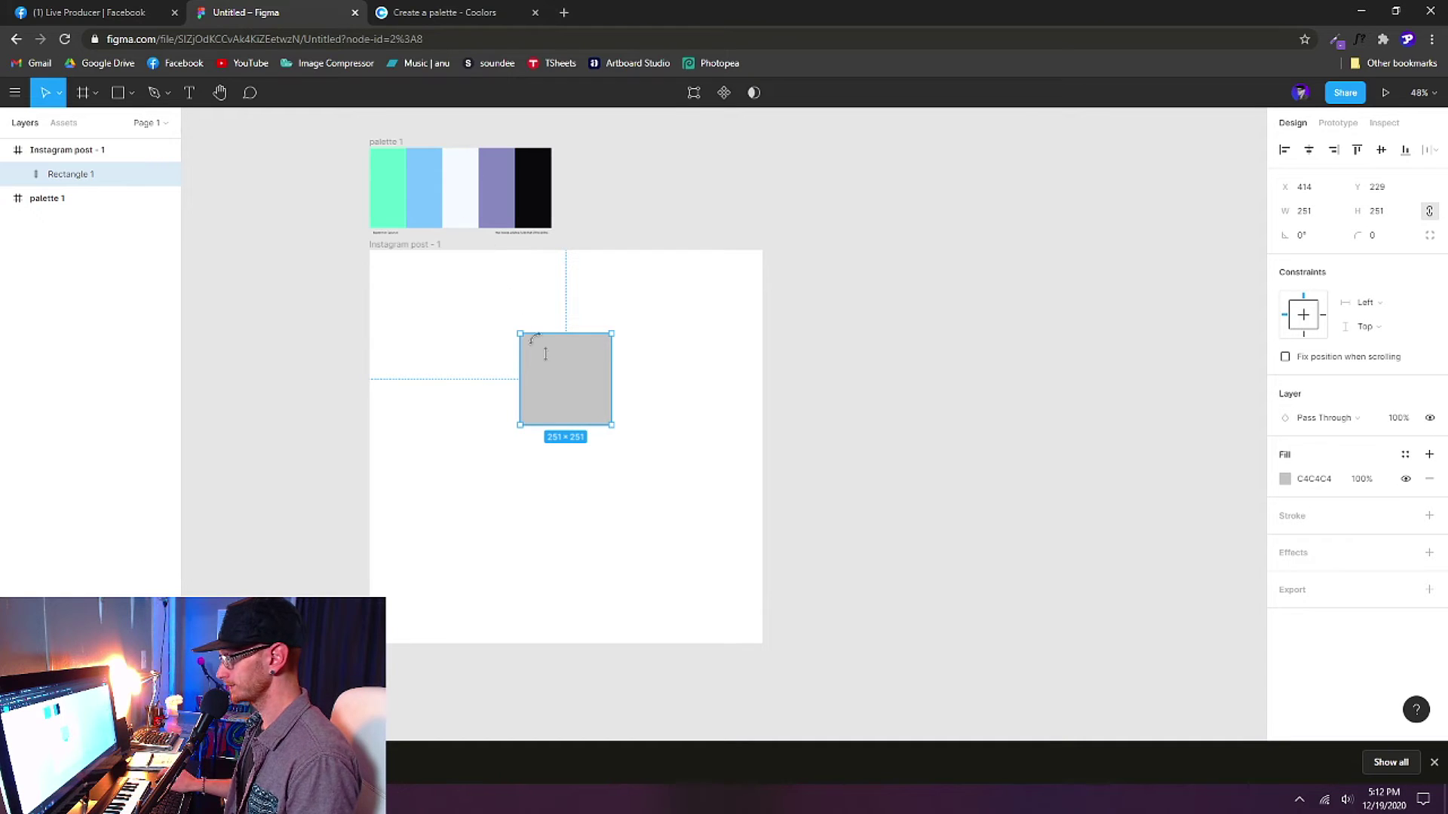
pyautogui.moveTo(583, 399); pyautogui.dragTo(497, 371)
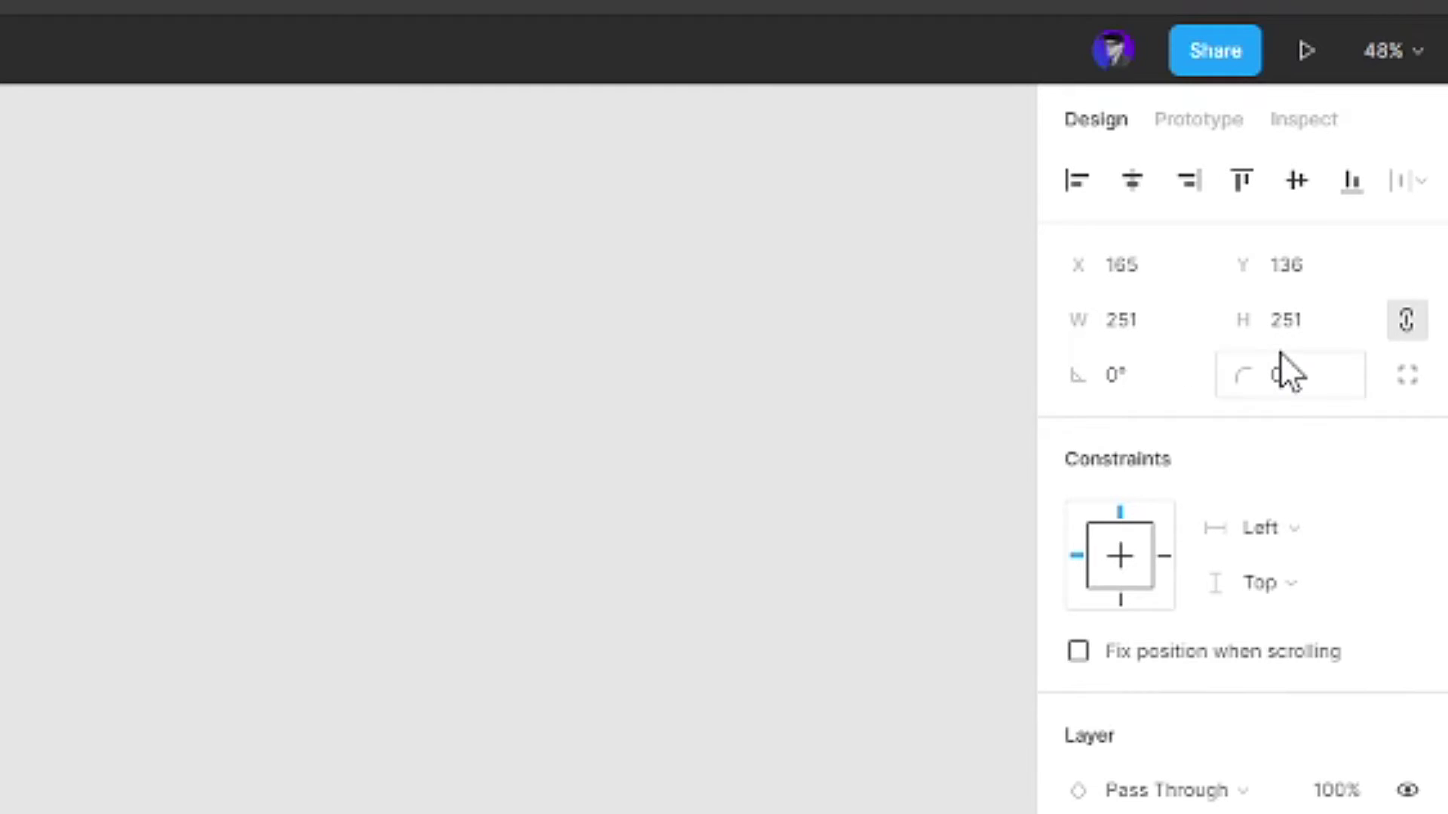
# Resize the square to 300 × 300 with its proportions constrained and move it to about X 124, Y 124.
pyautogui.click(1413, 327)
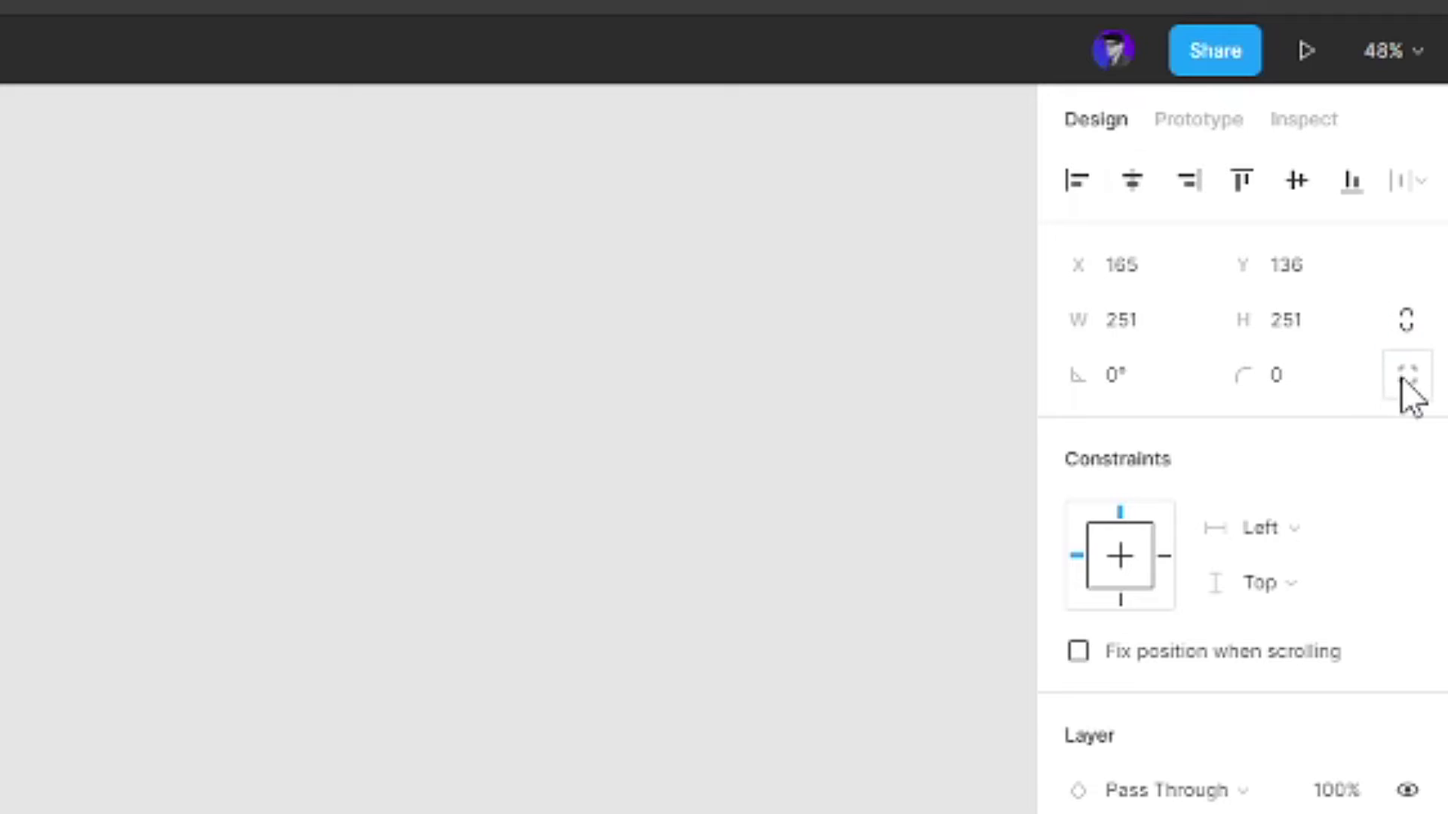
pyautogui.click(1411, 325)
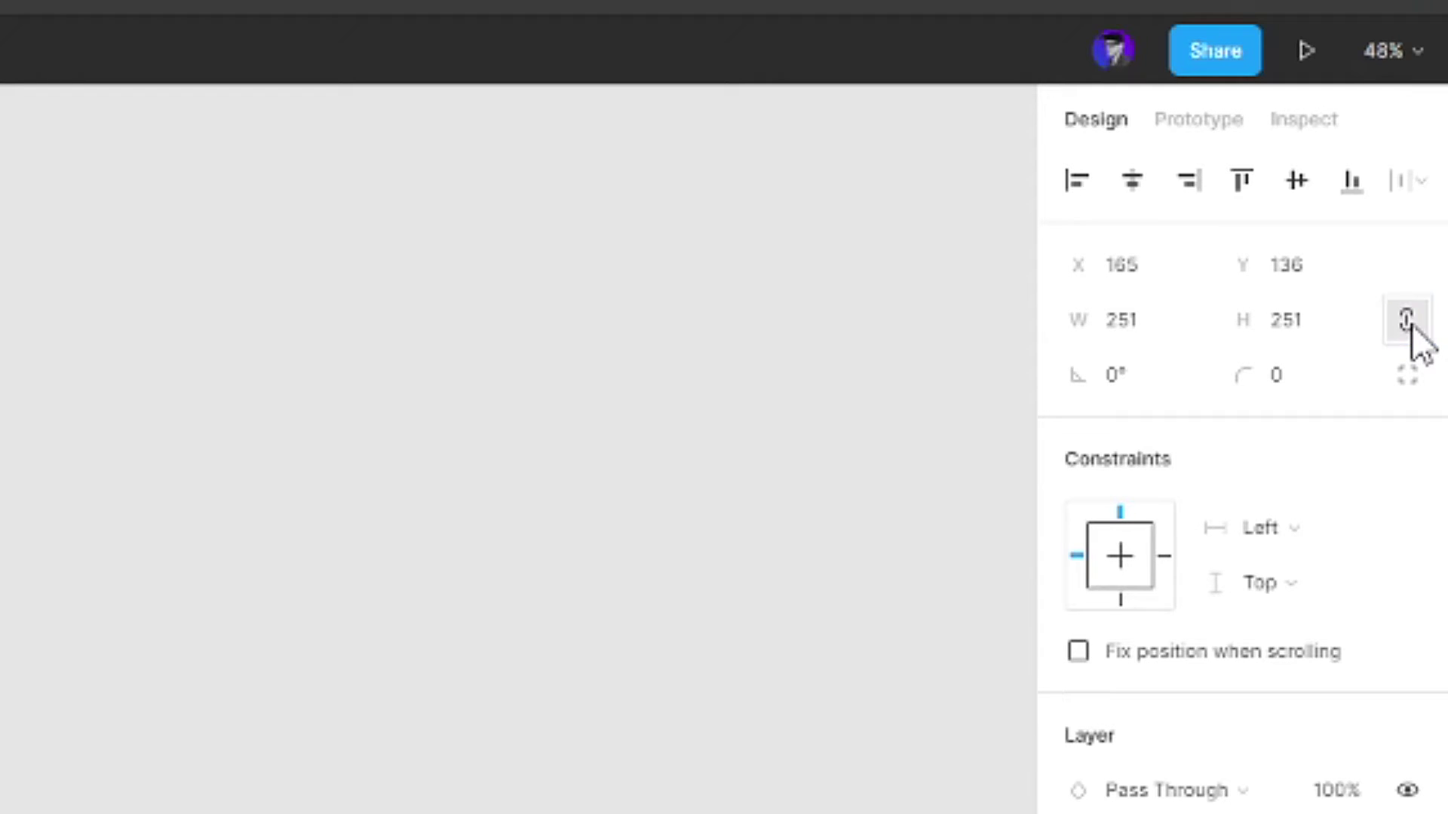
pyautogui.click(1128, 341)
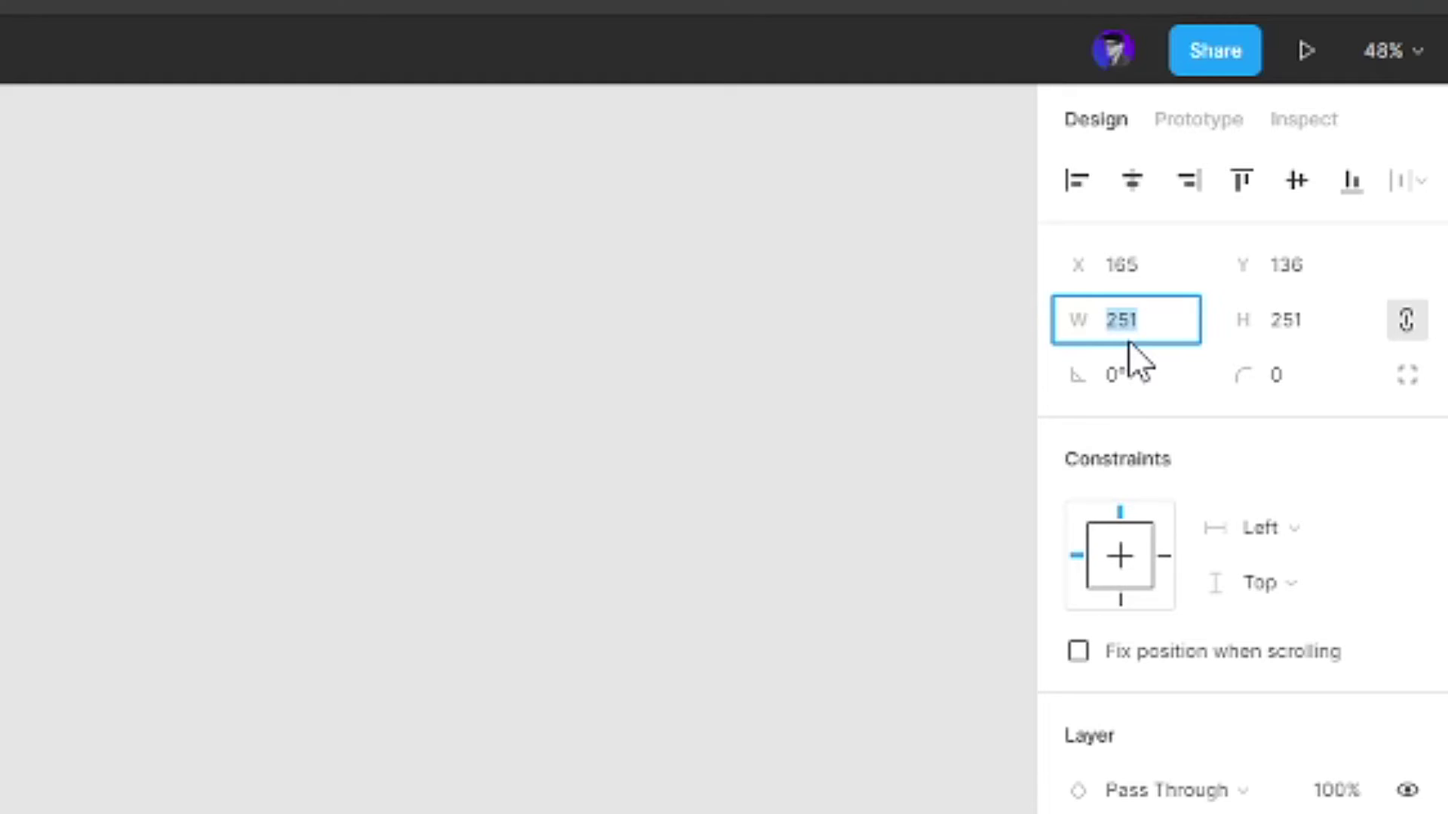
pyautogui.write('300')
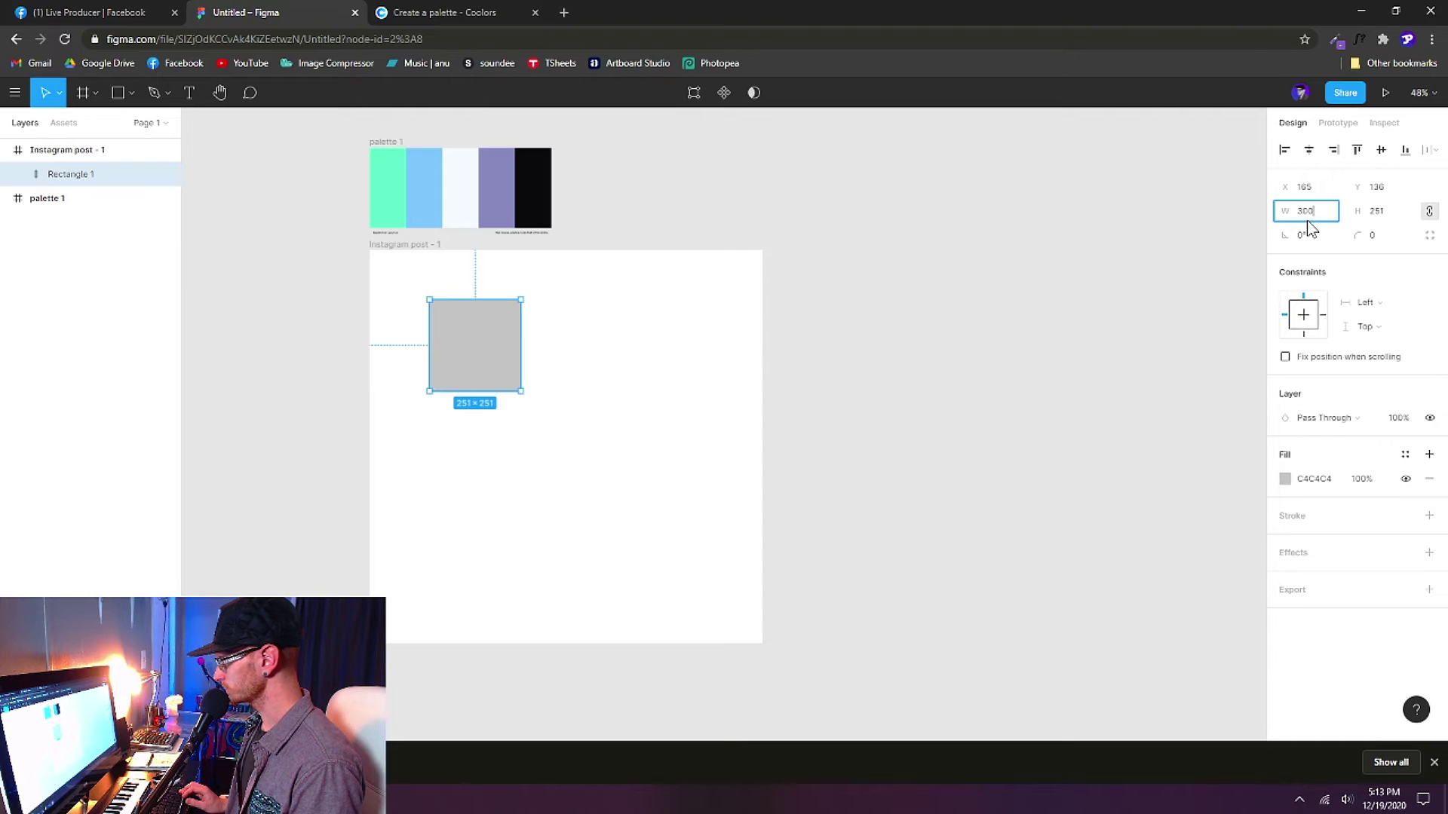
pyautogui.press('Return')
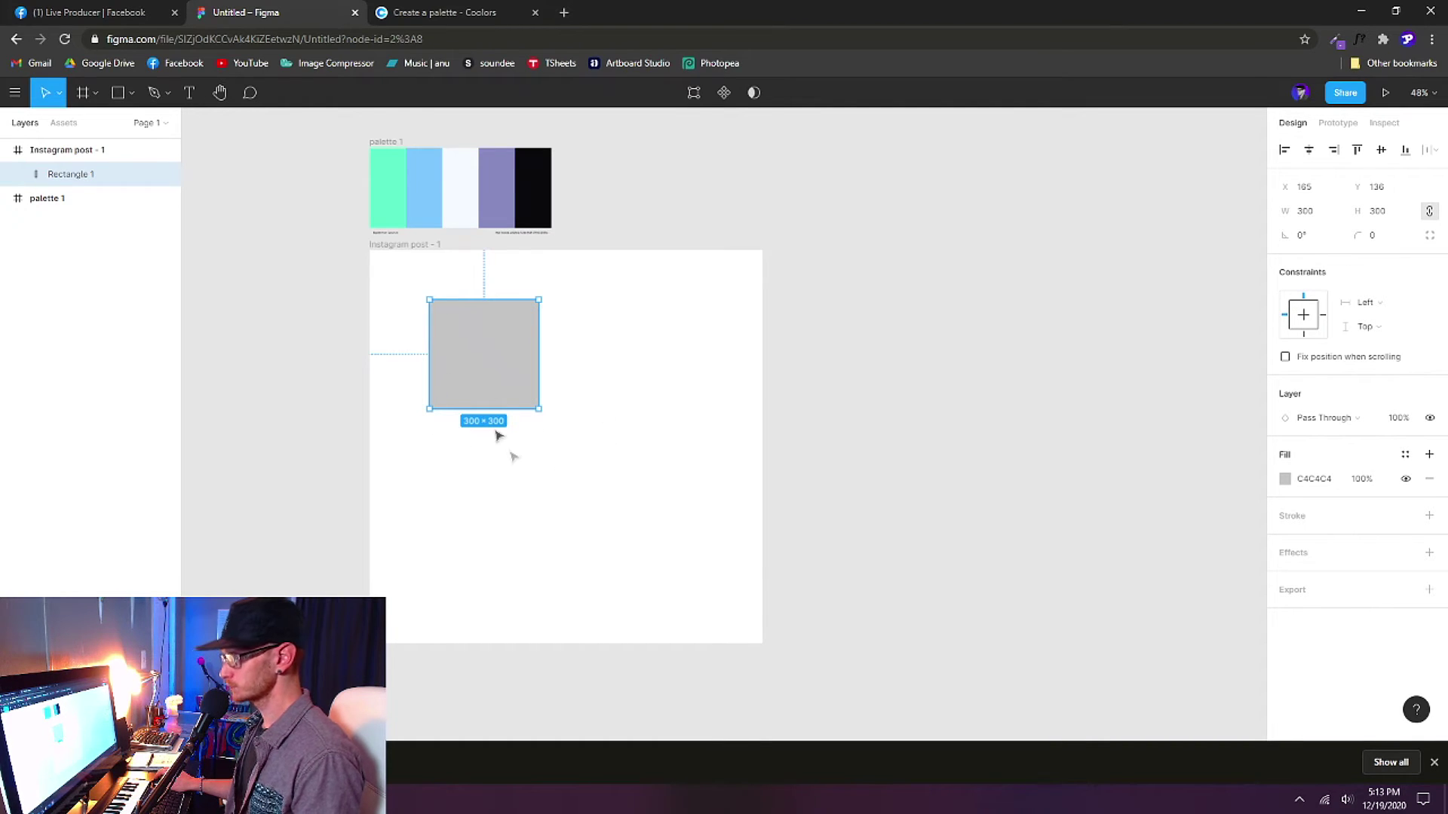
pyautogui.moveTo(495, 369); pyautogui.dragTo(478, 365)
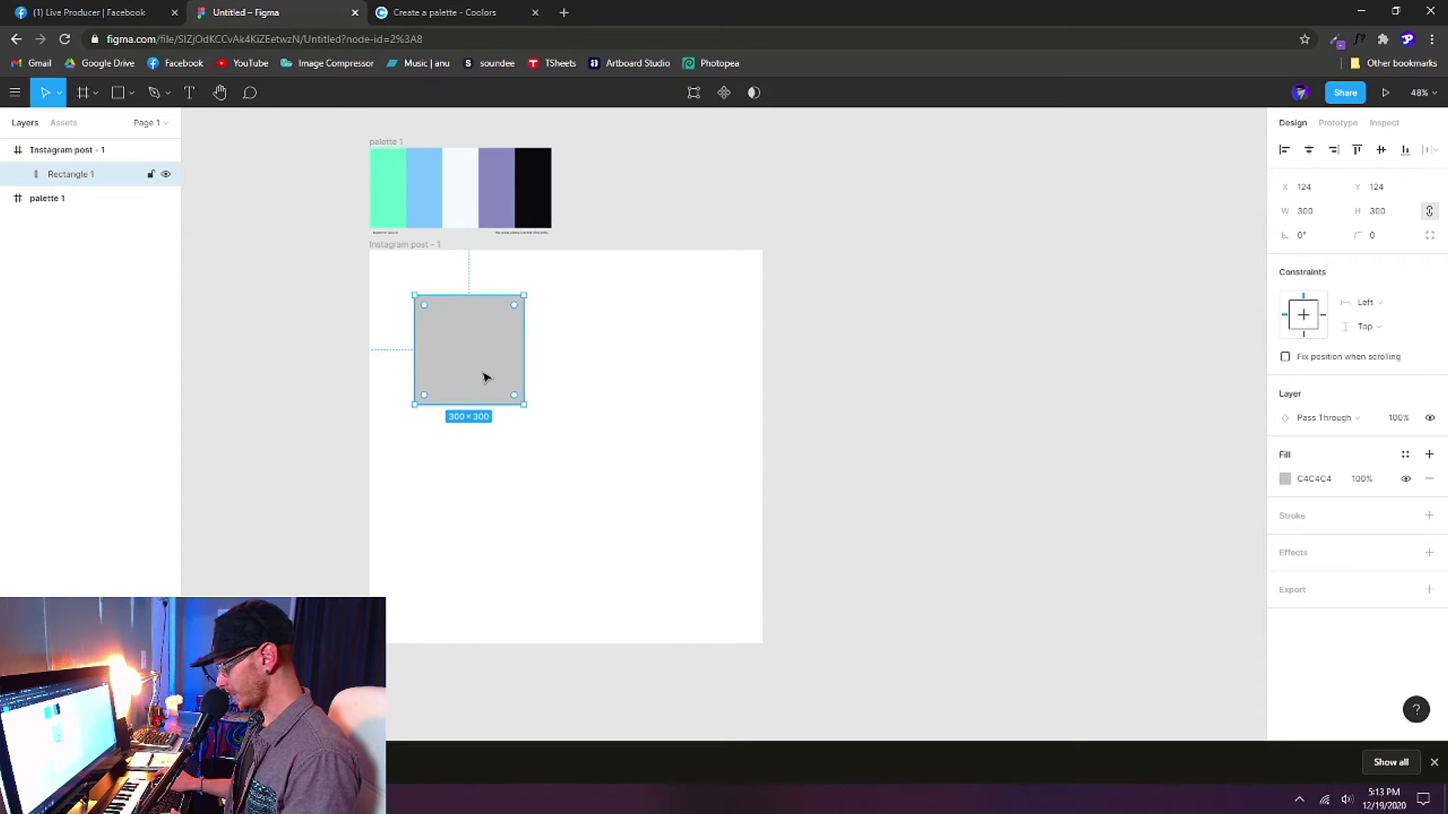
# Fill the square with the mint colour 5DFDCB sampled from the palette using the eyedropper.
pyautogui.press('i')
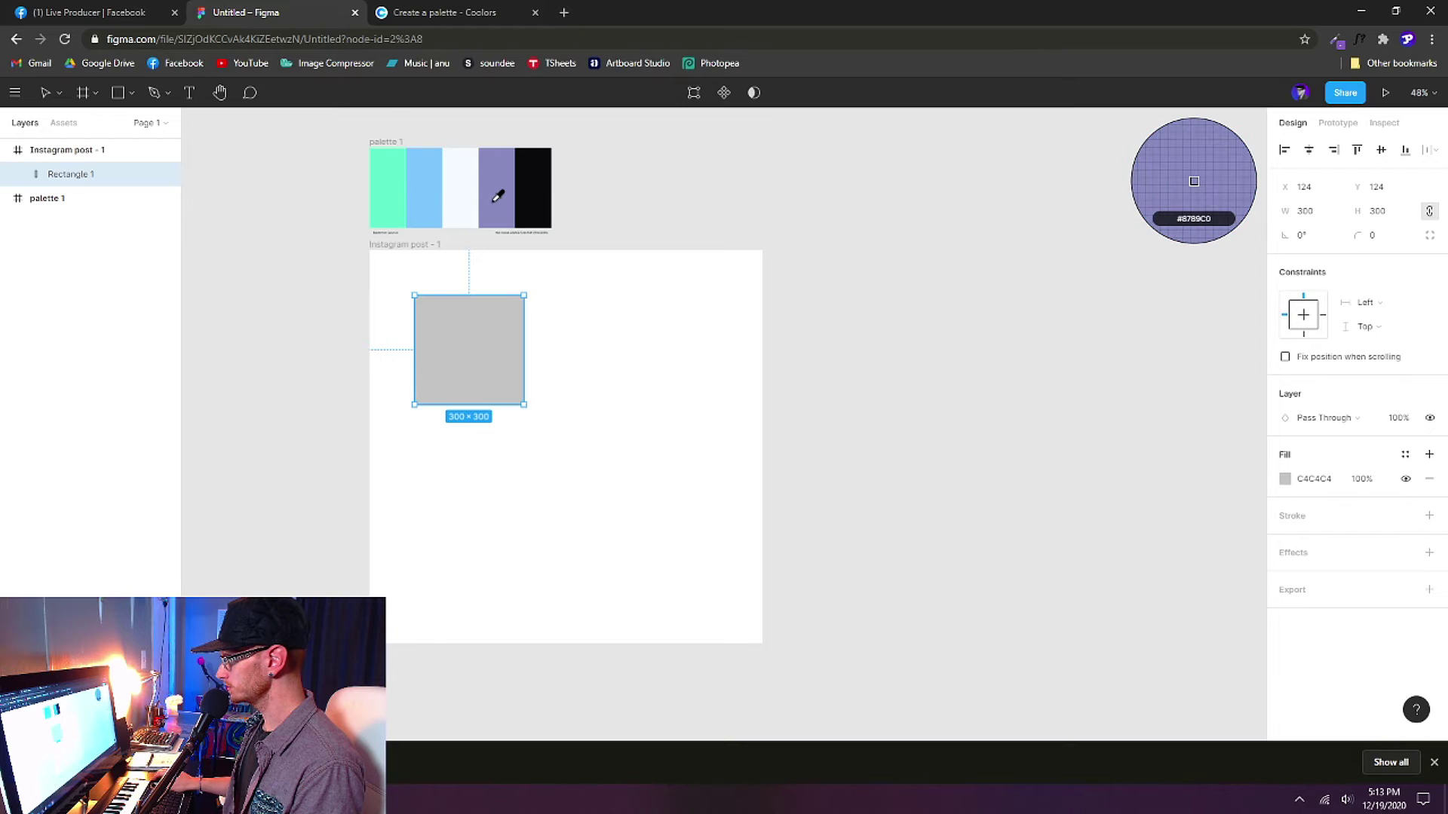
pyautogui.click(392, 178)
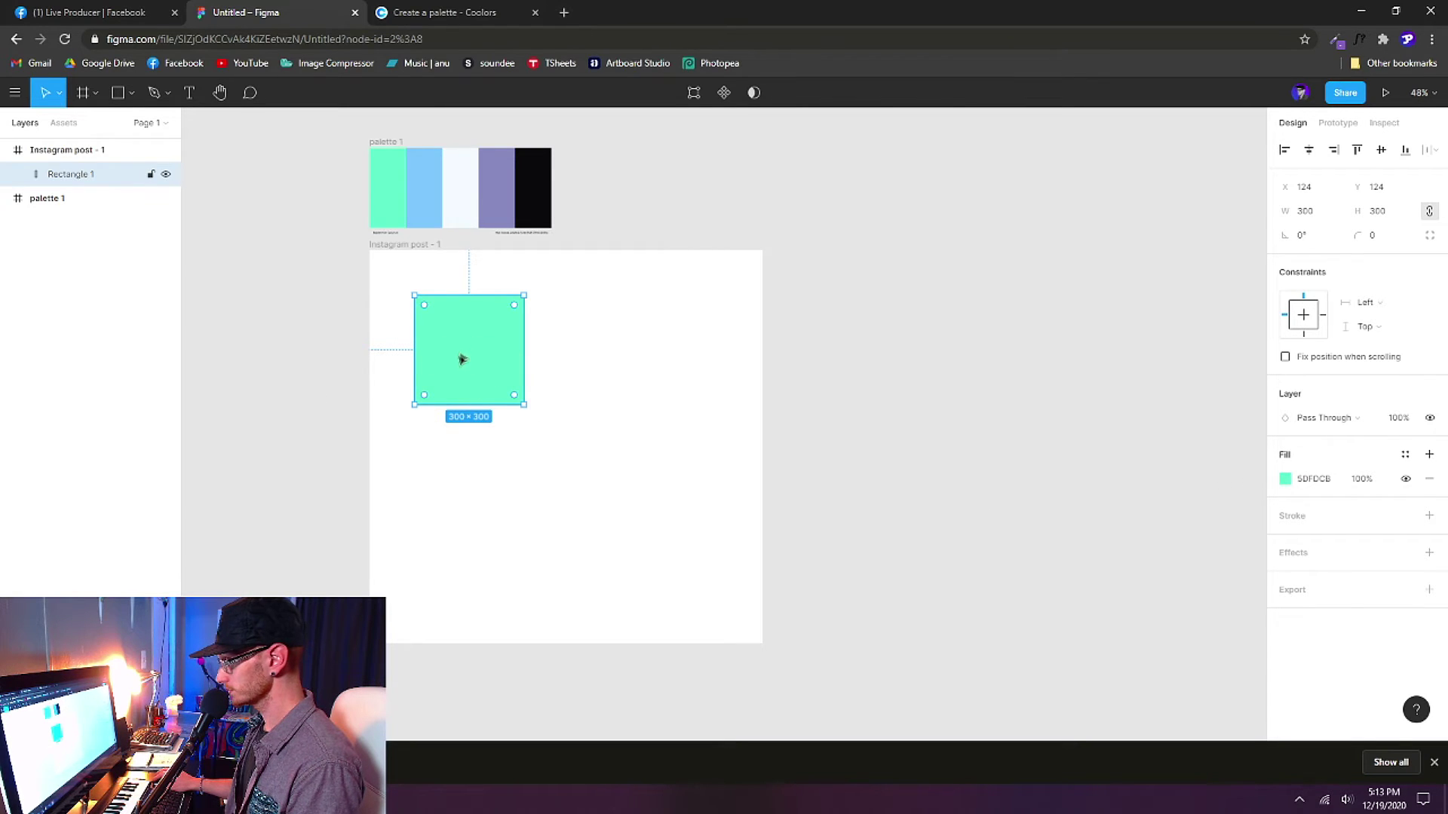
# Check the square's fill colour settings and move the square to about X 80, Y 120 in the Instagram post frame.
pyautogui.click(1285, 480)
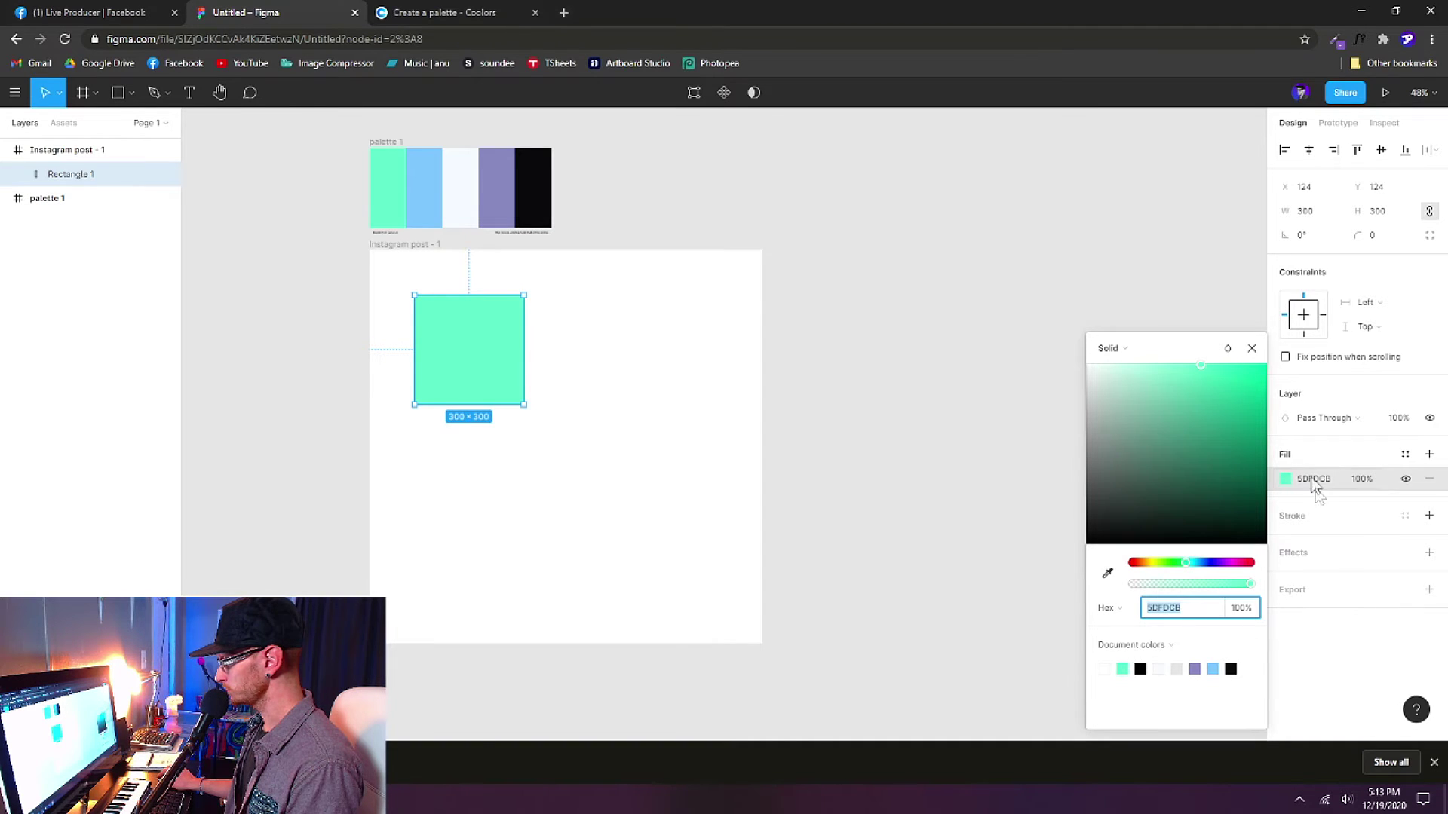
pyautogui.click(427, 442)
pyautogui.moveTo(468, 375); pyautogui.dragTo(445, 380)
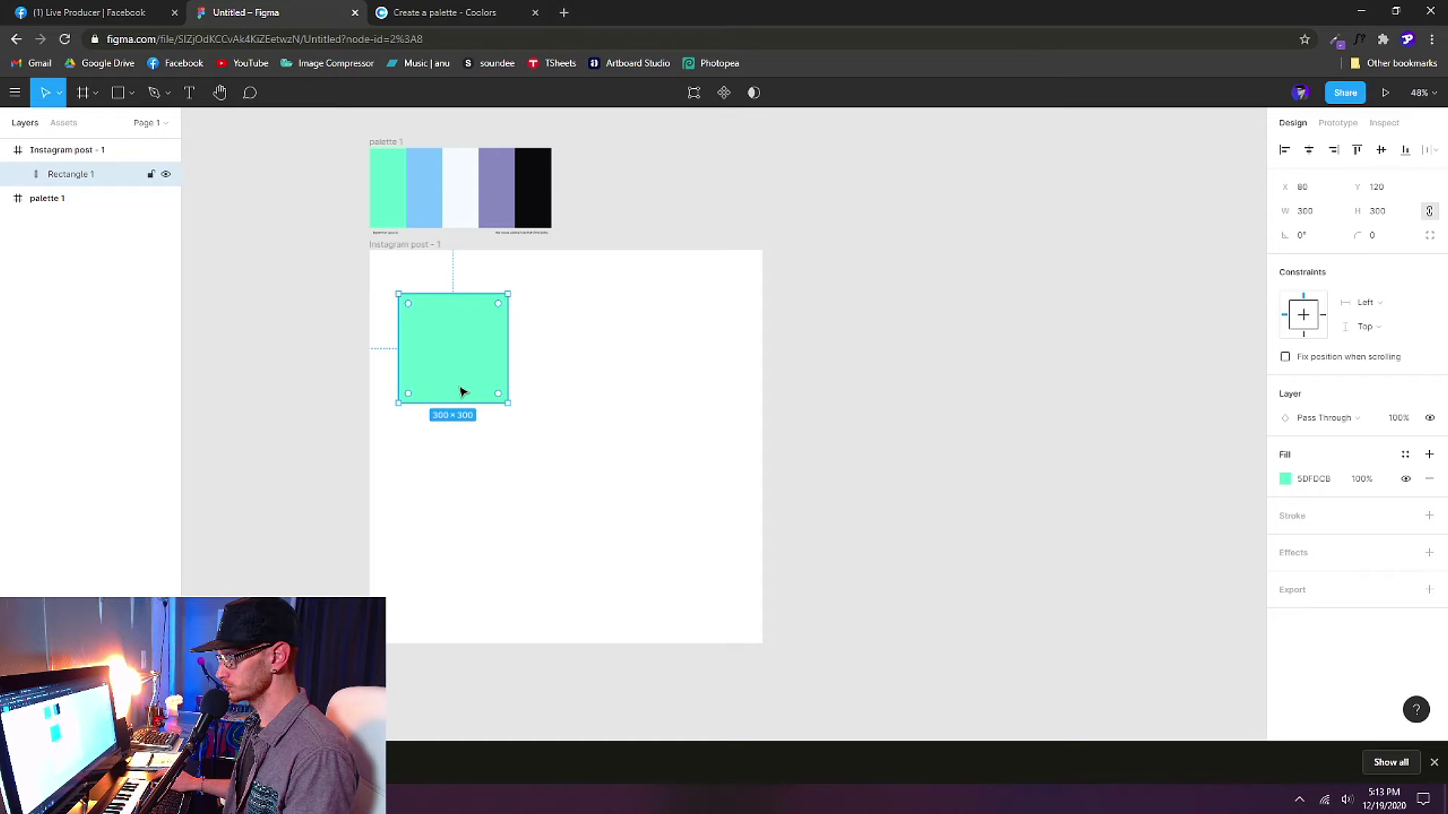
# Draw a circle of about 283 × 283 beside the mint square with the Ellipse tool.
pyautogui.click(132, 94)
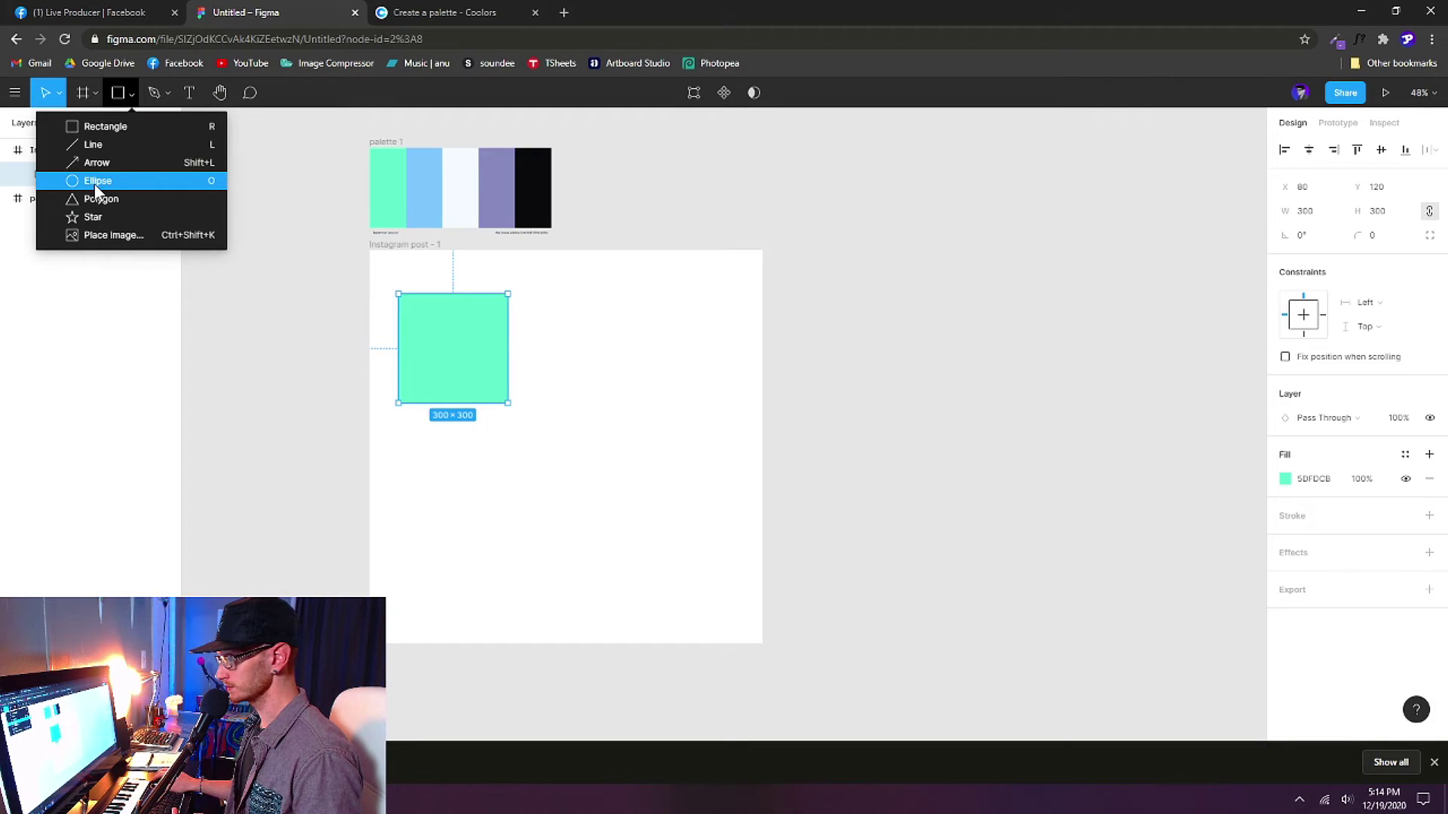
pyautogui.click(264, 313)
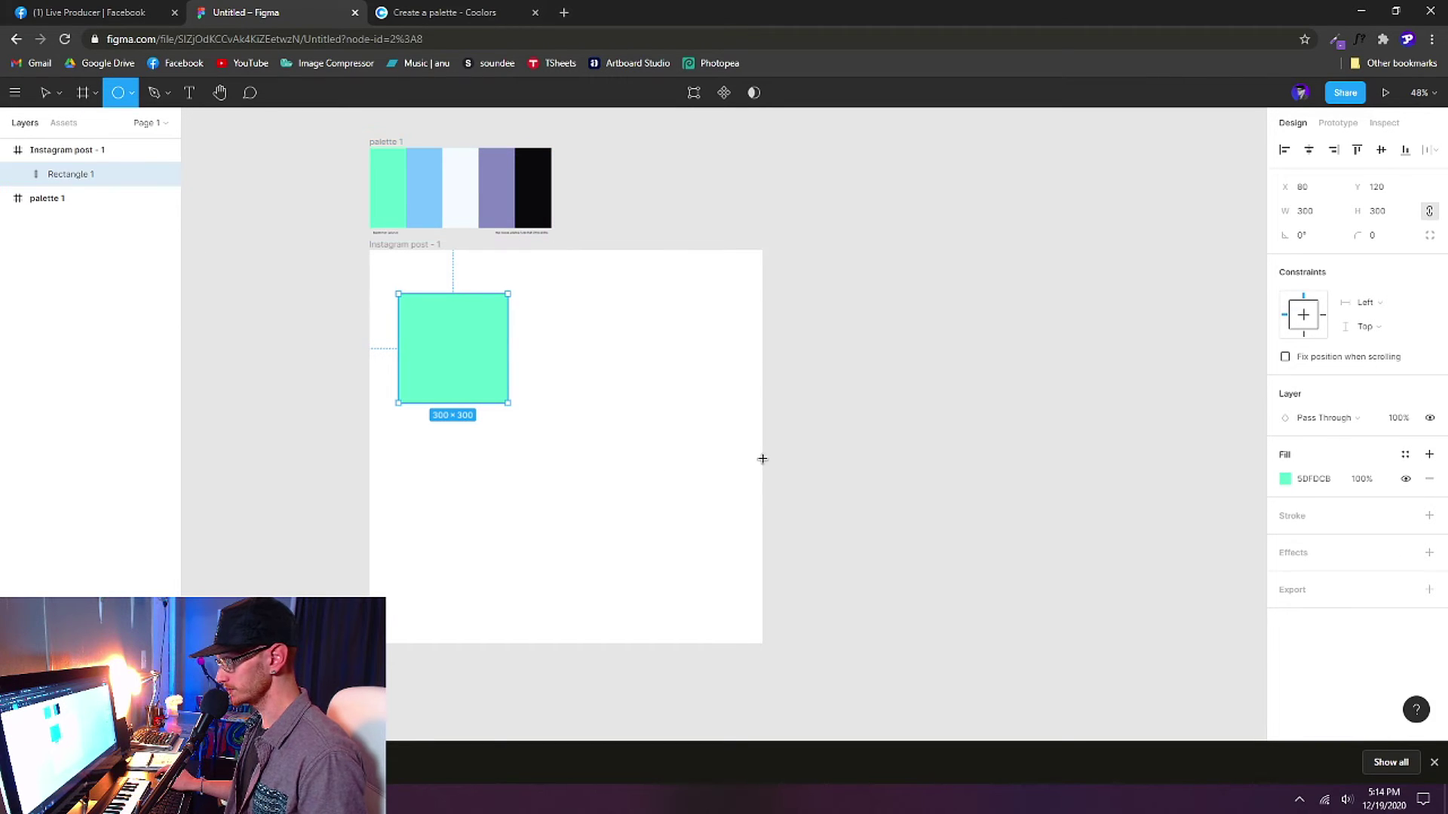
pyautogui.moveTo(566, 303); pyautogui.dragTo(667, 393)
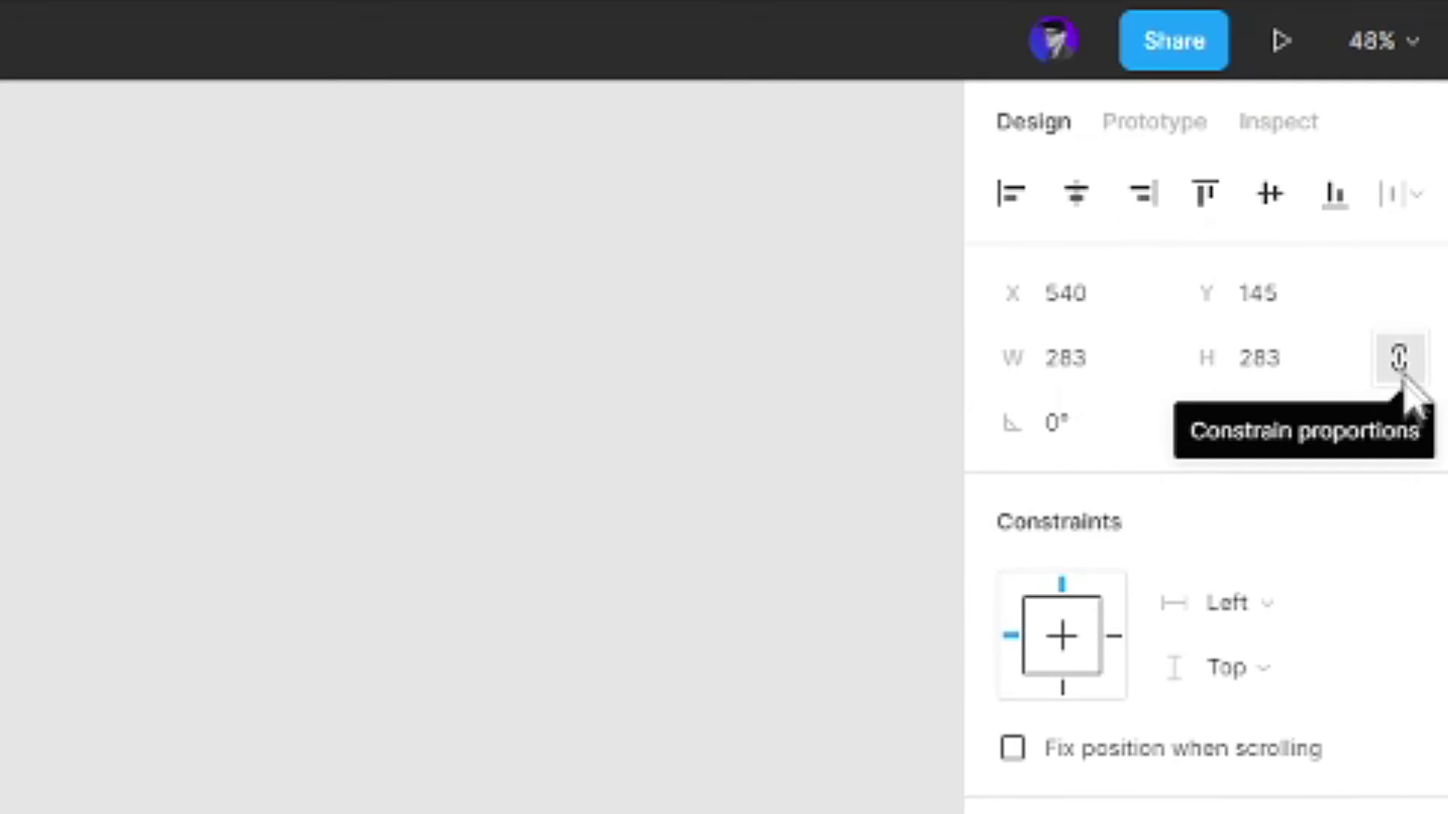
# Resize the circle to 300 × 300 and move it level with the square at about X 420, Y 120.
pyautogui.click(1065, 360)
pyautogui.doubleClick(1066, 360)
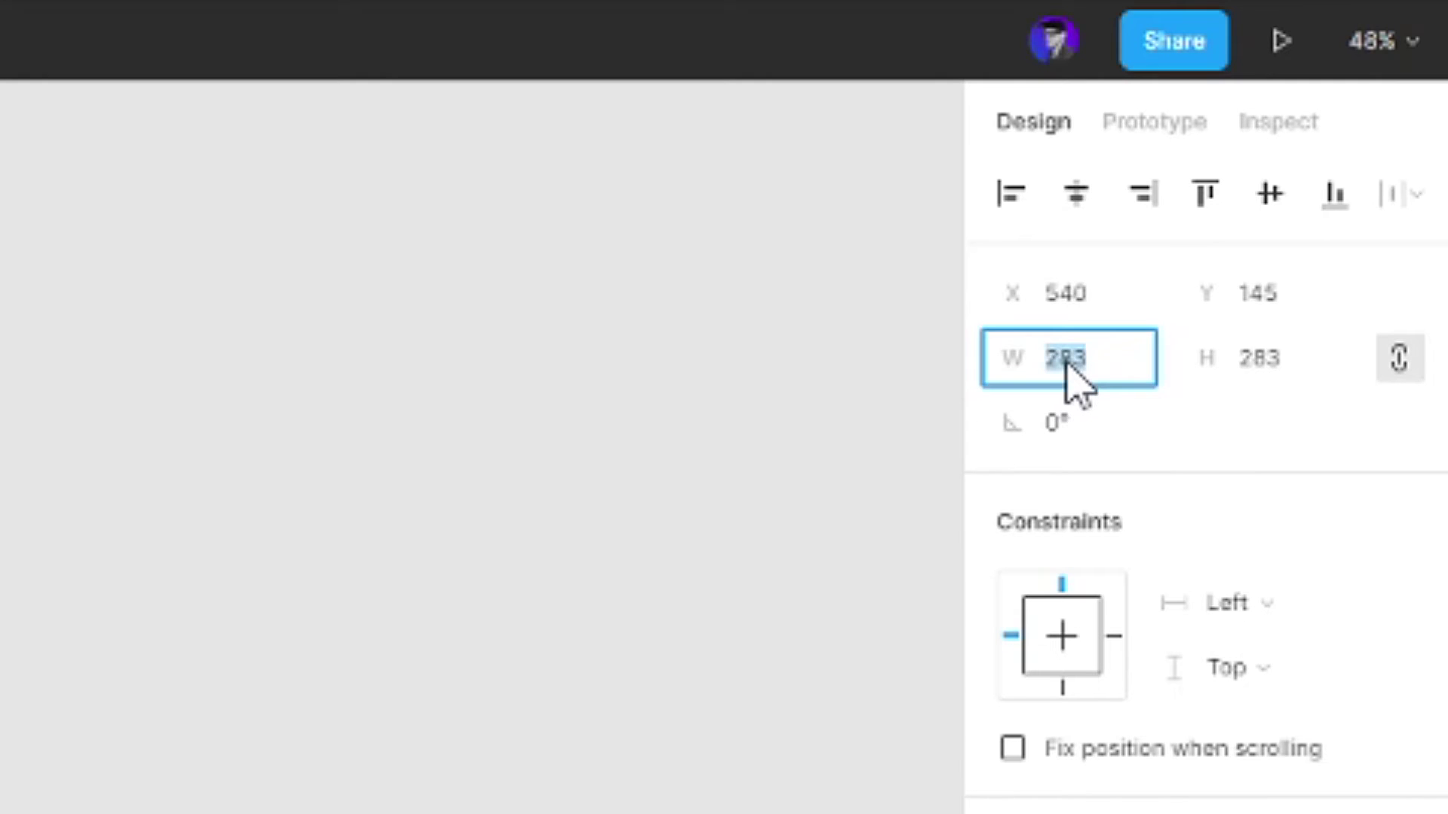
pyautogui.write('300')
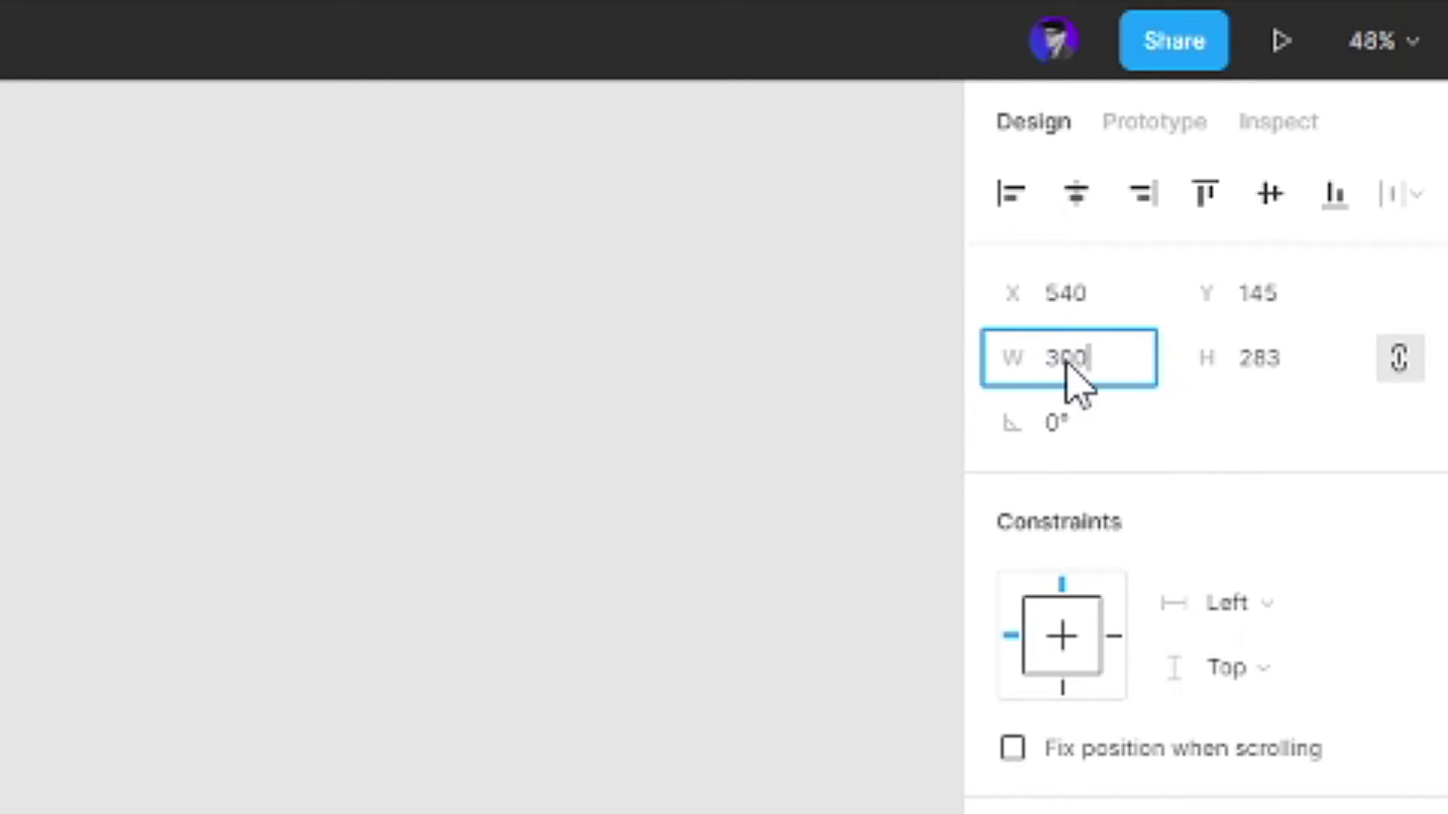
pyautogui.press('Return')
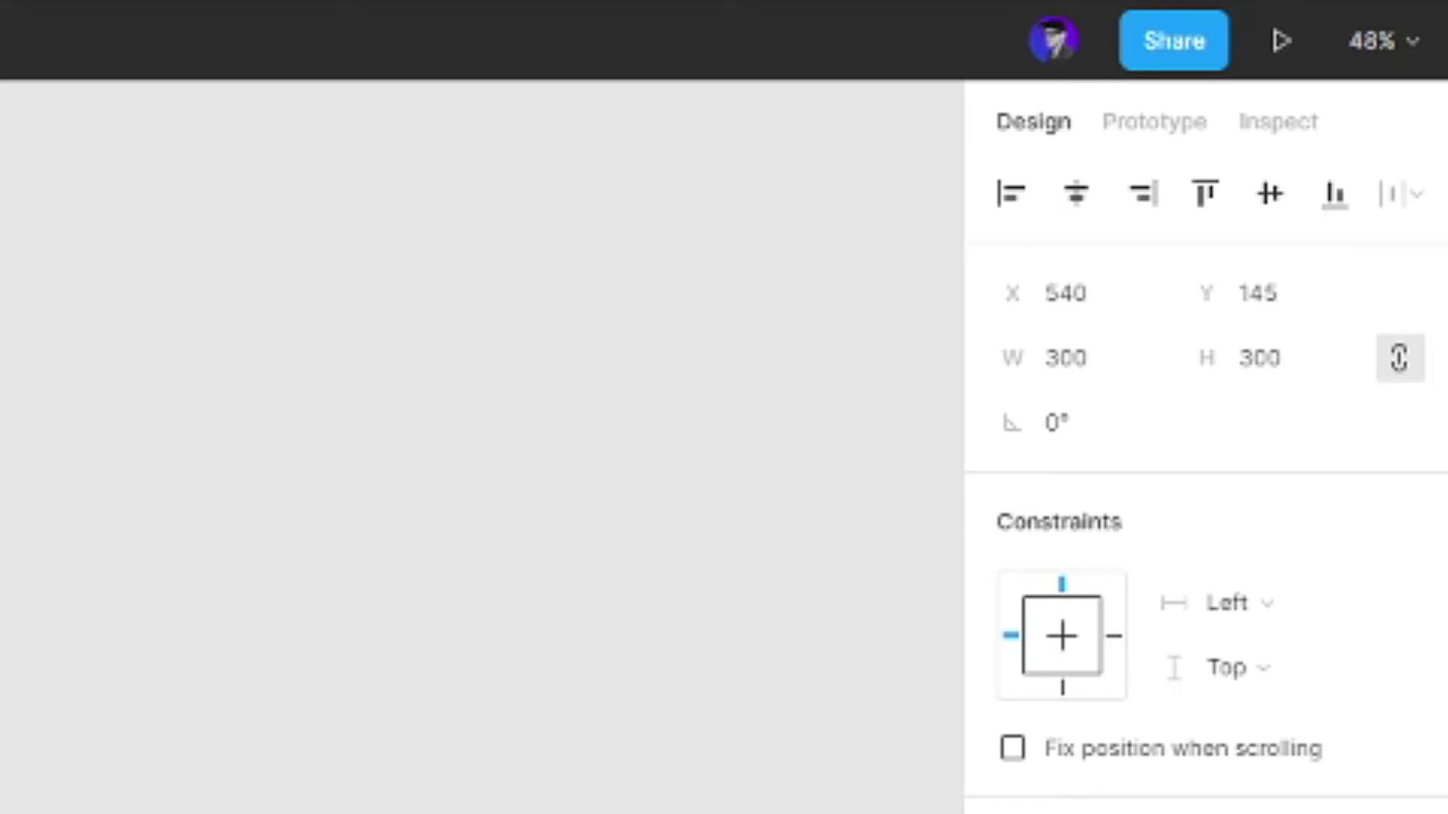
pyautogui.moveTo(625, 381); pyautogui.dragTo(581, 372)
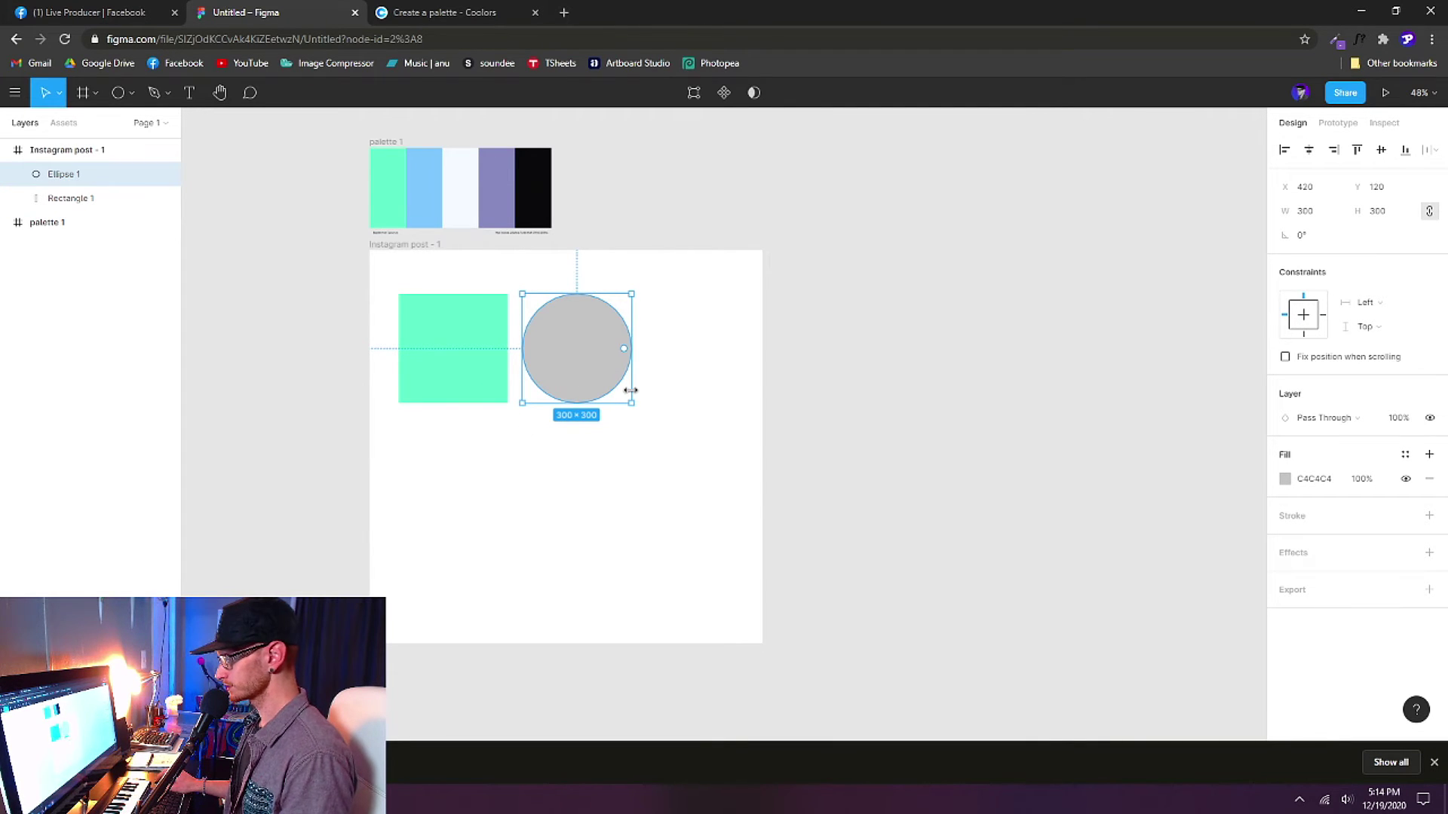
# Fill the circle with the blue 7CC6FE sampled from the palette using the eyedropper, and deselect it.
pyautogui.press('i')
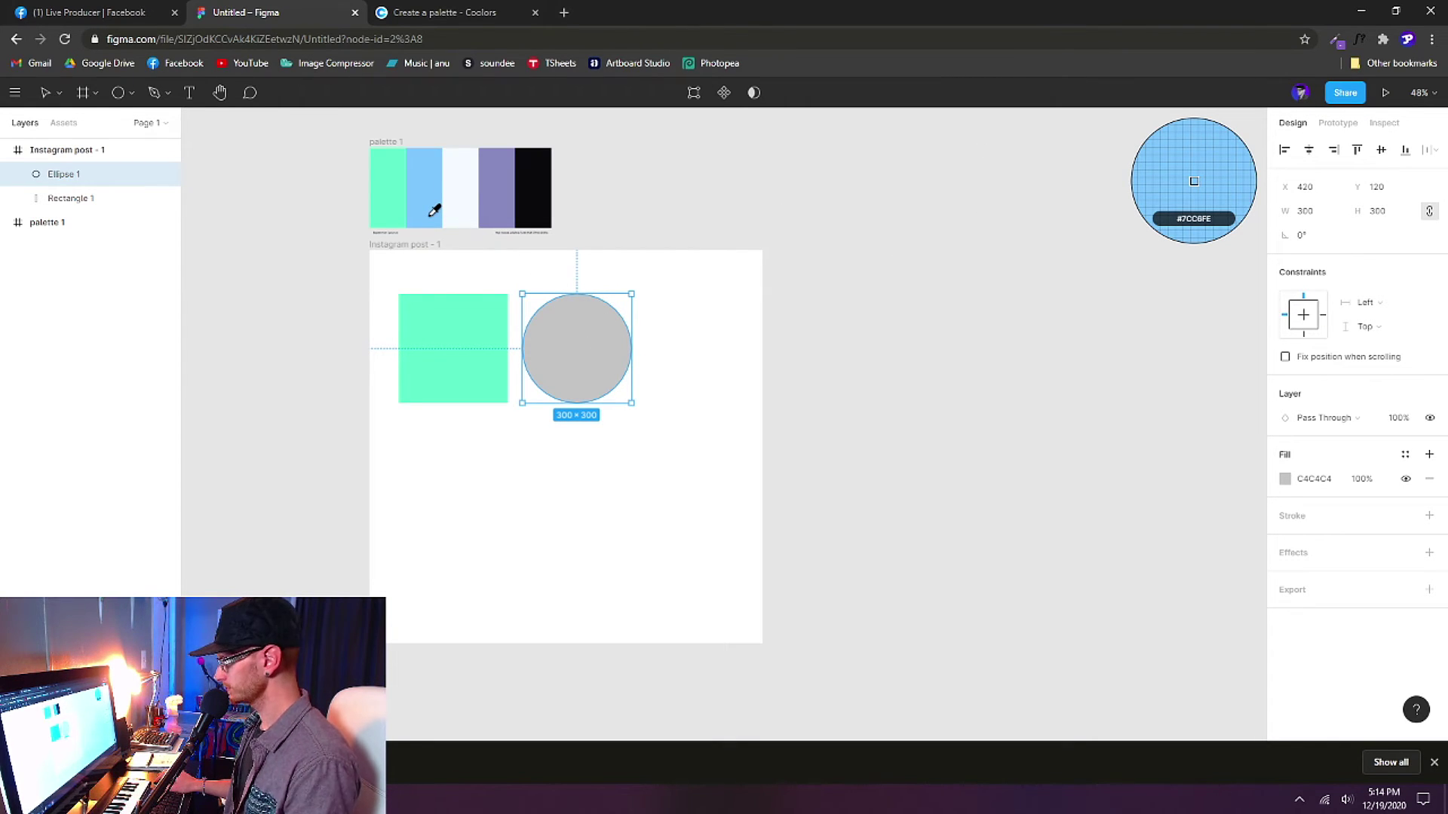
pyautogui.click(431, 181)
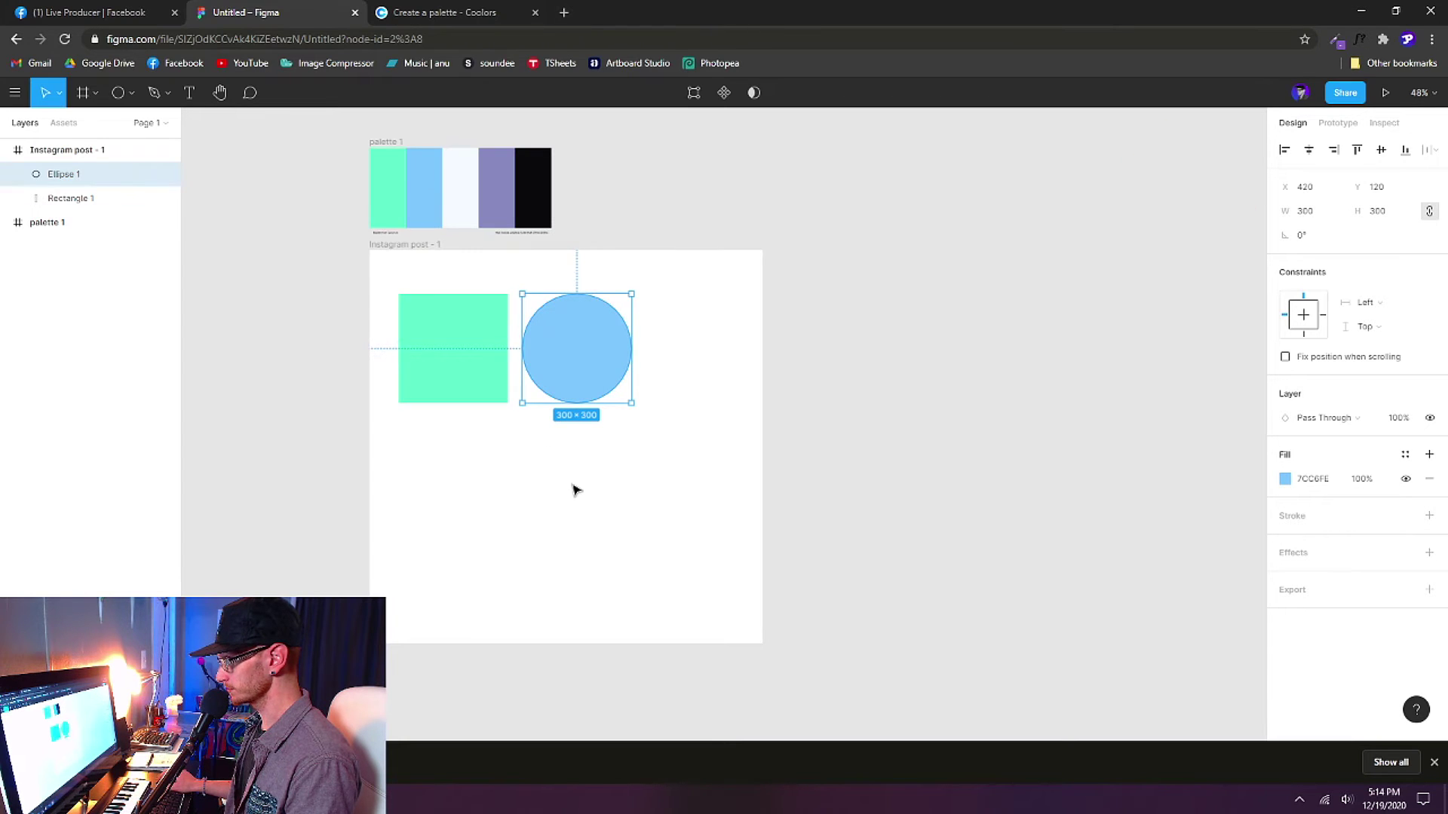
pyautogui.click(573, 491)
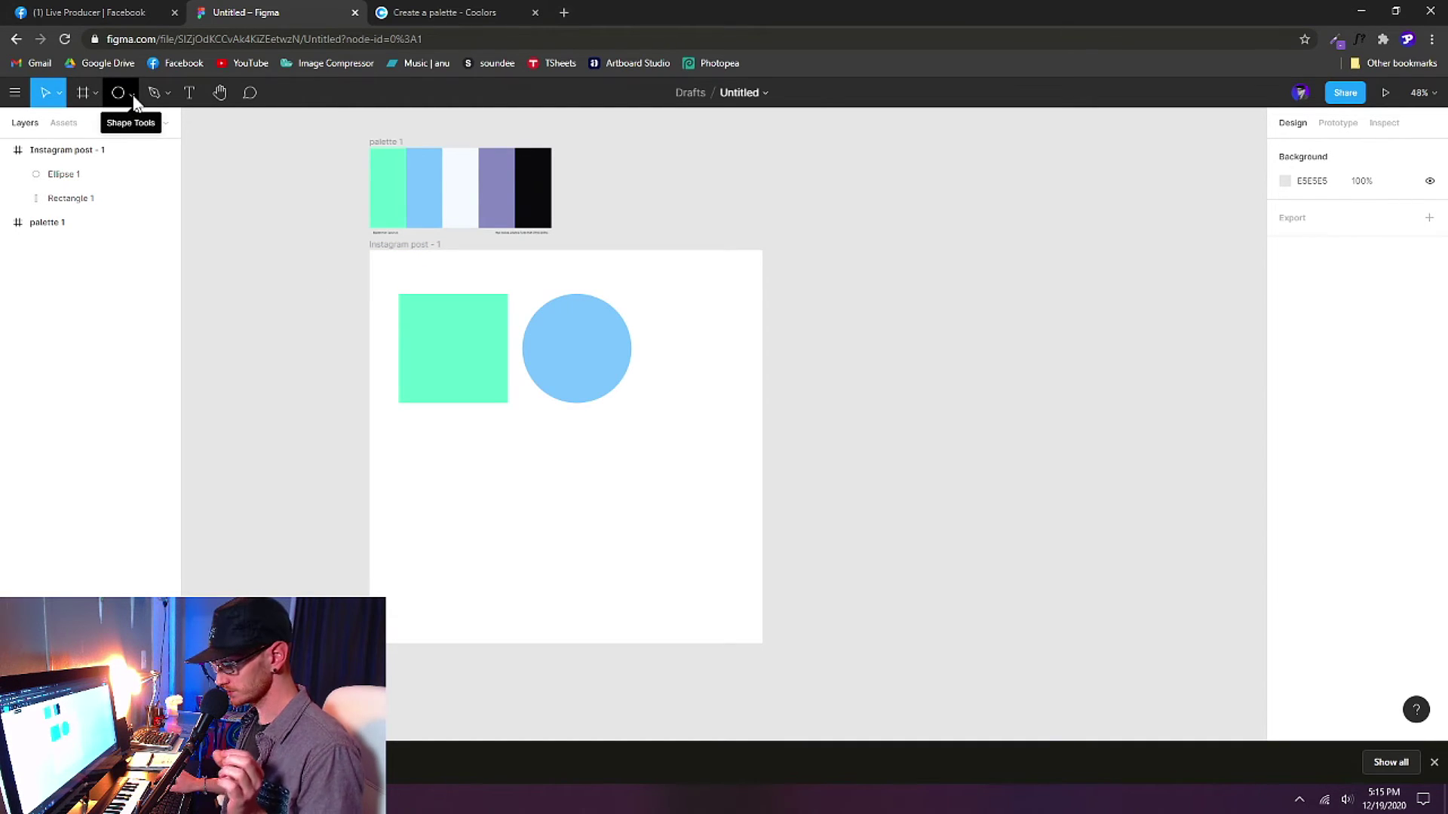
# Select the circle and examine it, the palette and the frame at different zoom levels.
pyautogui.click(598, 355)
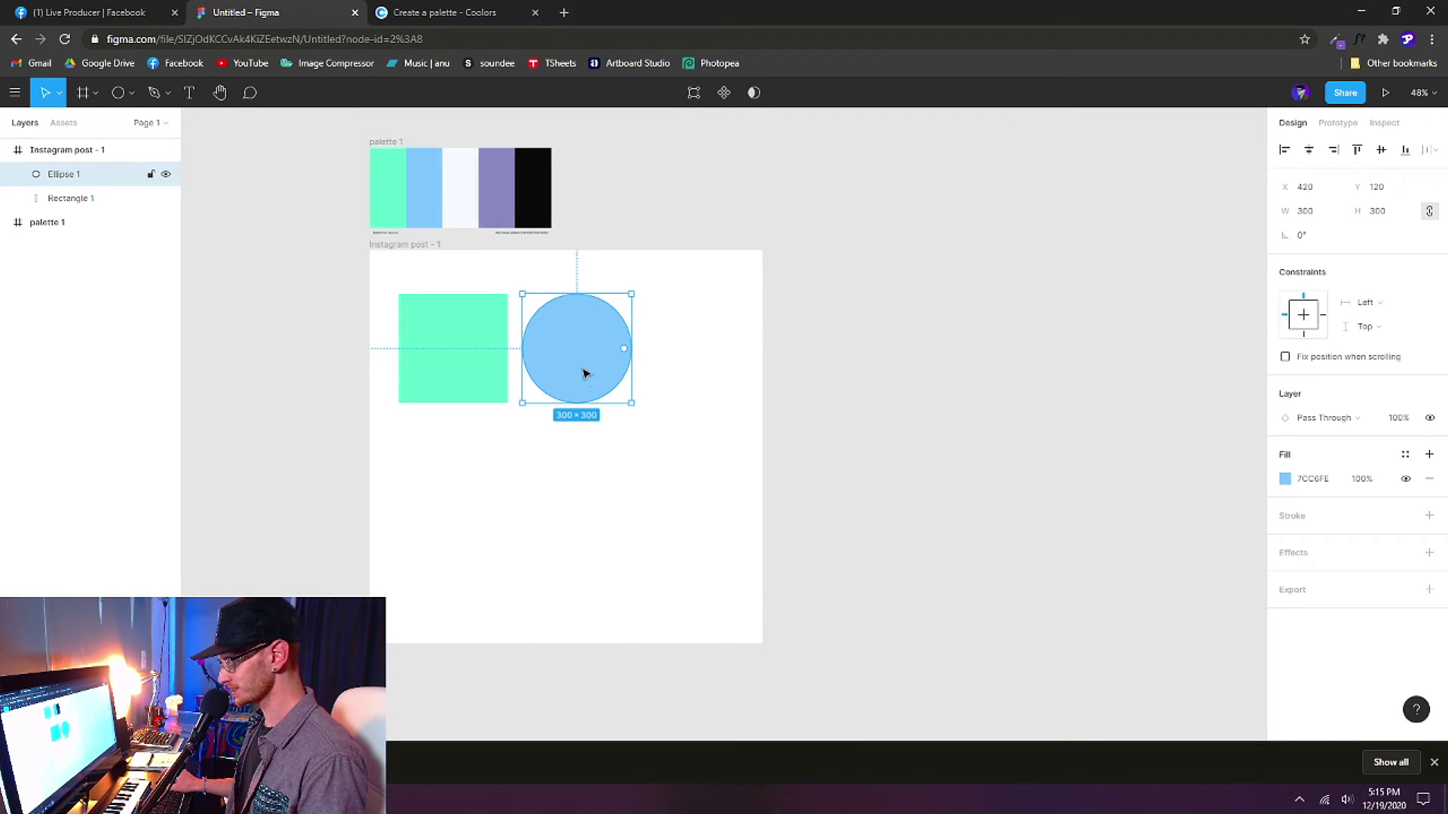
pyautogui.scroll(5, 601, 392)
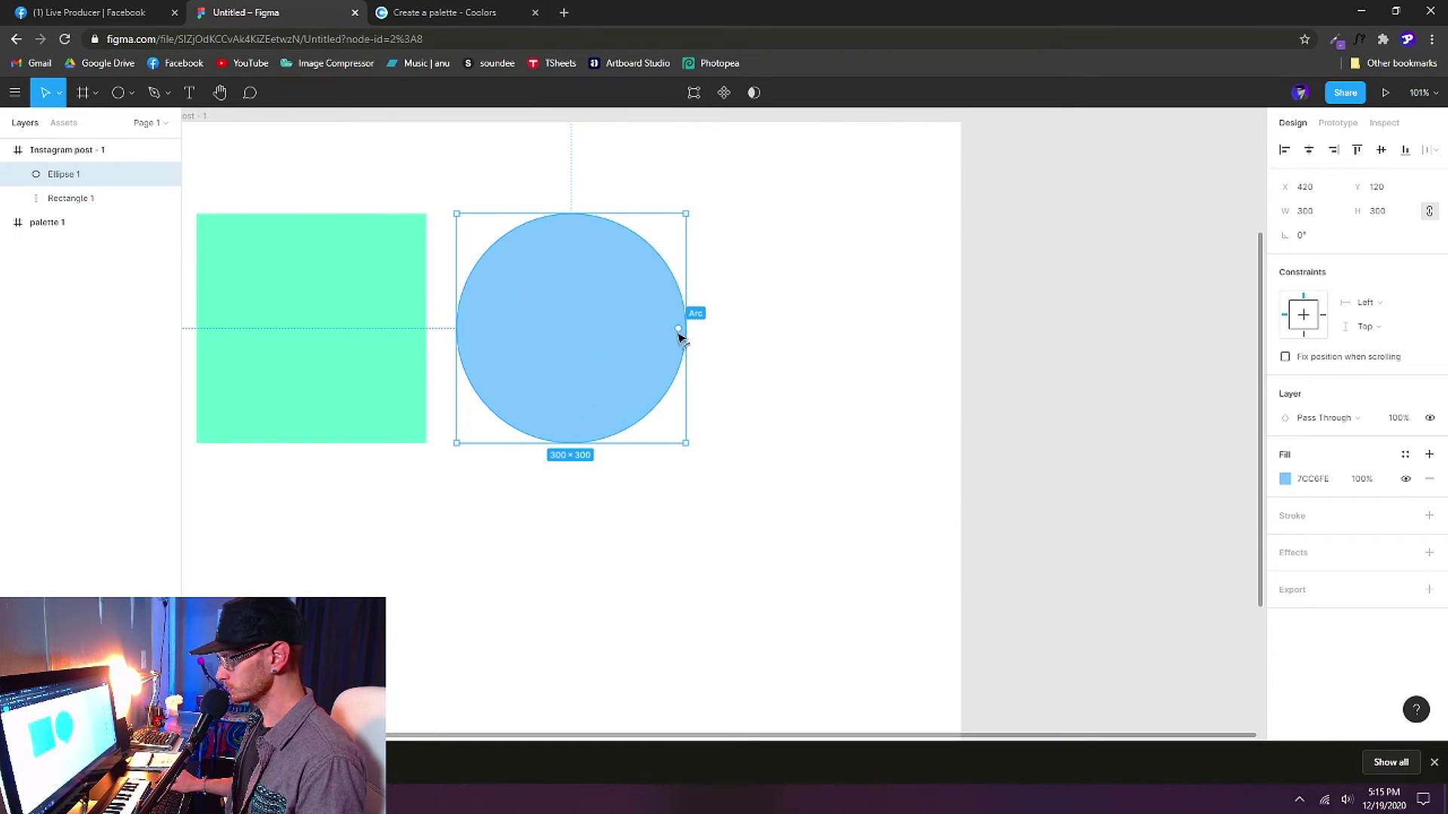
pyautogui.scroll(3, 601, 356)
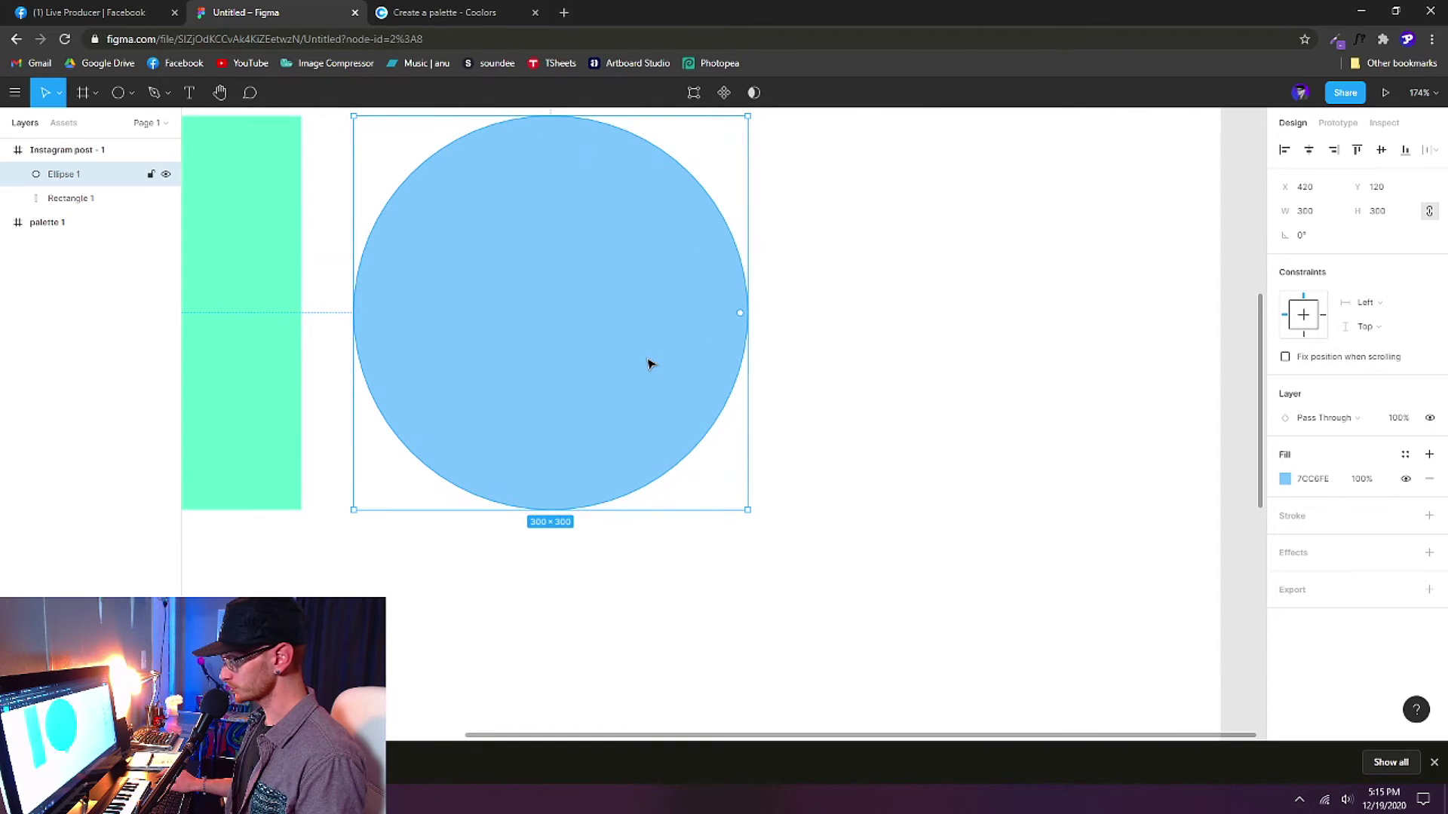
pyautogui.scroll(-6, 650, 364)
pyautogui.scroll(4, 650, 365)
pyautogui.scroll(-4, 650, 364)
pyautogui.scroll(2, 650, 365)
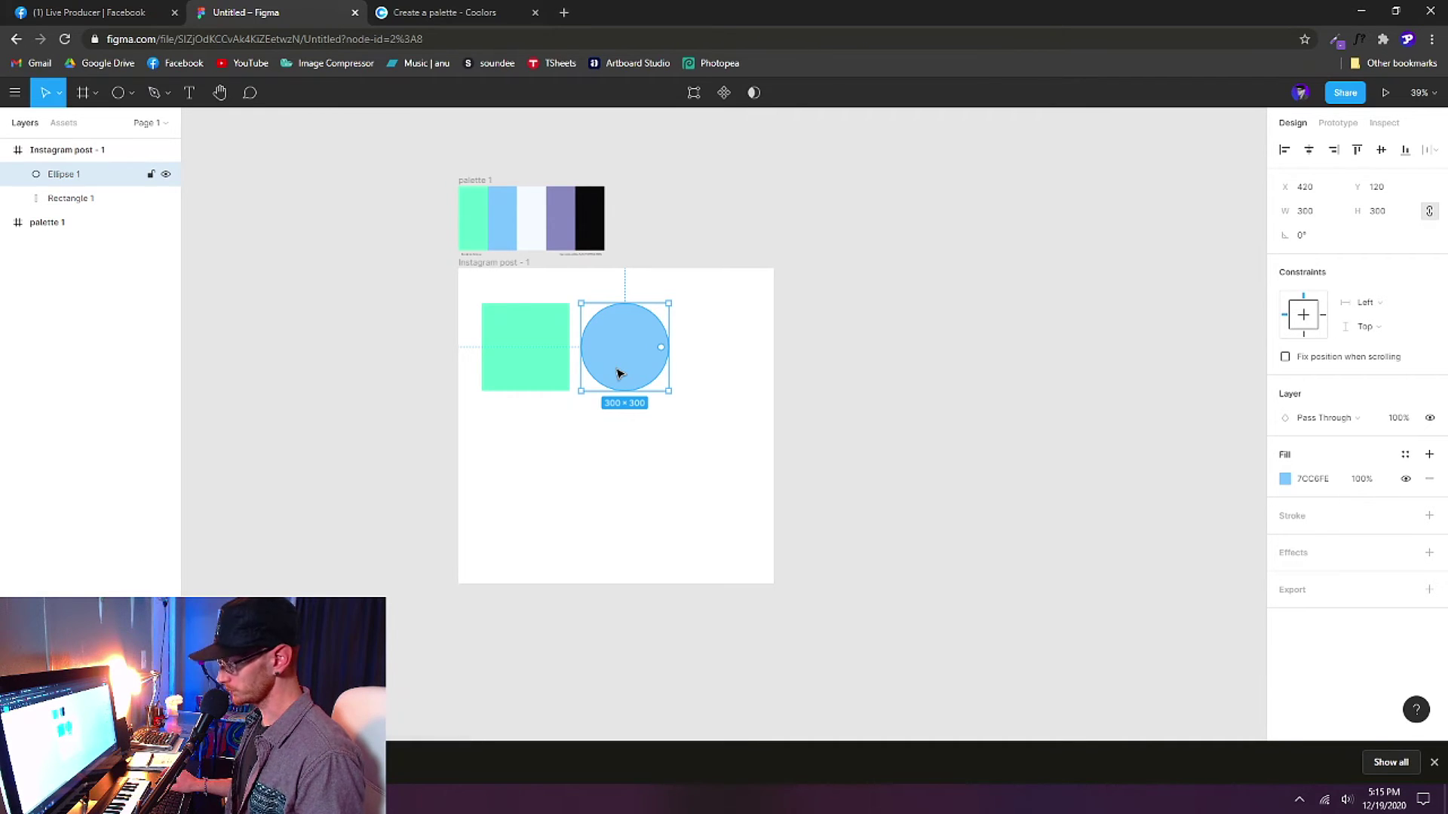
pyautogui.scroll(5, 619, 373)
pyautogui.scroll(-5, 618, 374)
pyautogui.scroll(5, 619, 373)
pyautogui.scroll(-5, 618, 373)
pyautogui.scroll(4, 618, 374)
pyautogui.scroll(-5, 618, 373)
pyautogui.scroll(5, 619, 374)
pyautogui.scroll(-4, 618, 374)
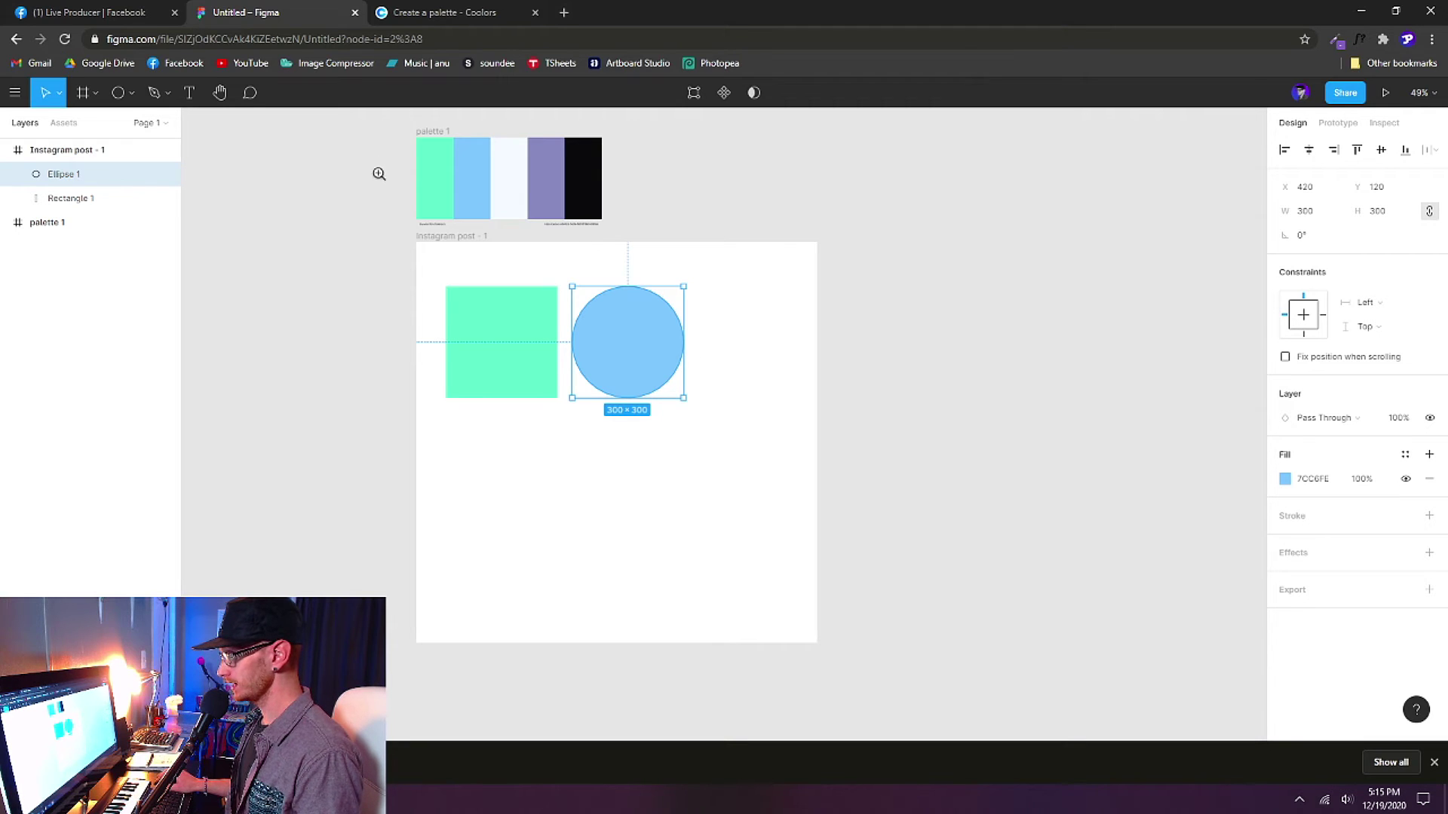
pyautogui.moveTo(397, 116); pyautogui.dragTo(834, 668)
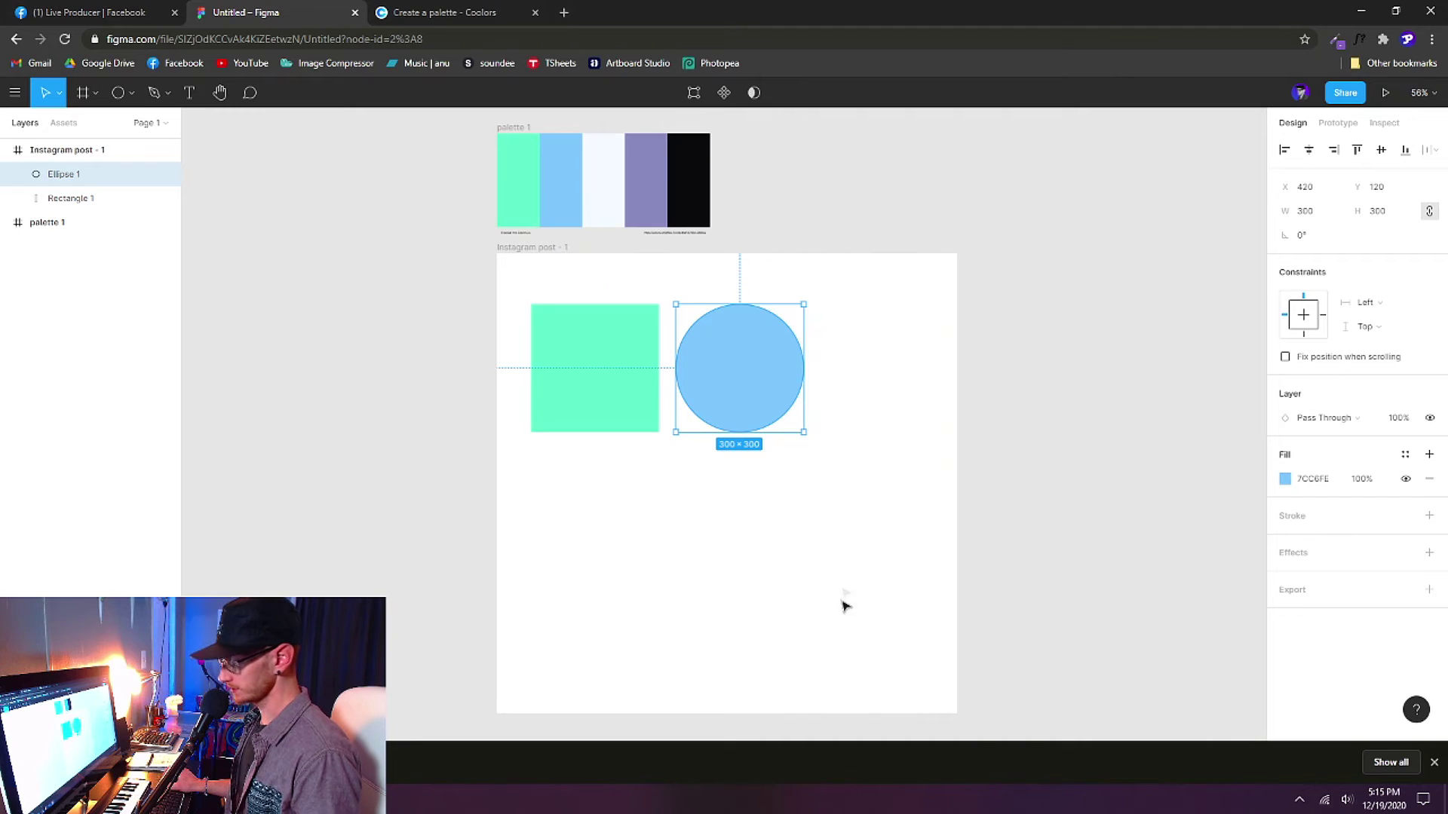
pyautogui.moveTo(827, 289); pyautogui.dragTo(682, 457)
pyautogui.moveTo(686, 454); pyautogui.dragTo(686, 454)
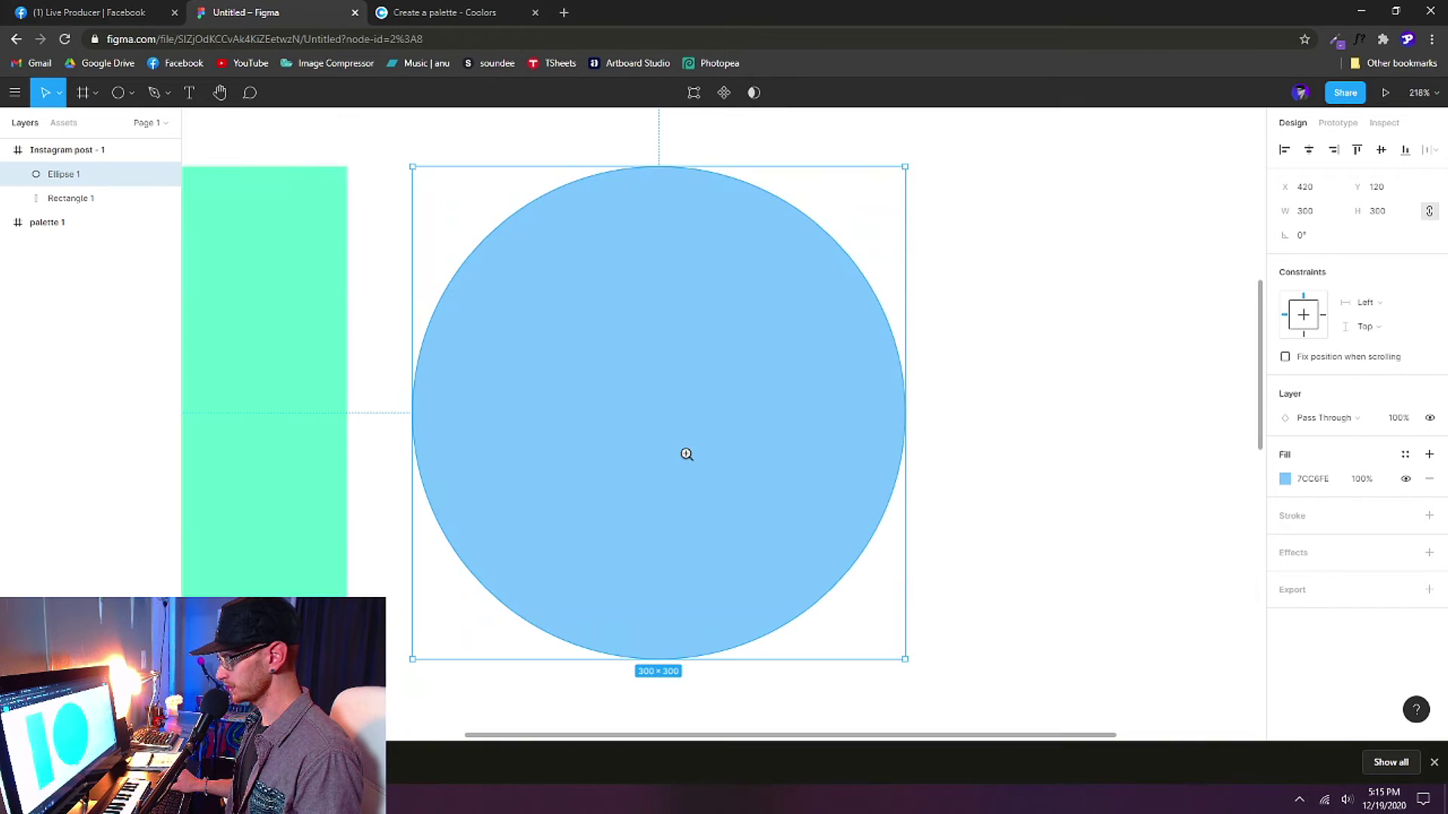
pyautogui.scroll(-5, 686, 453)
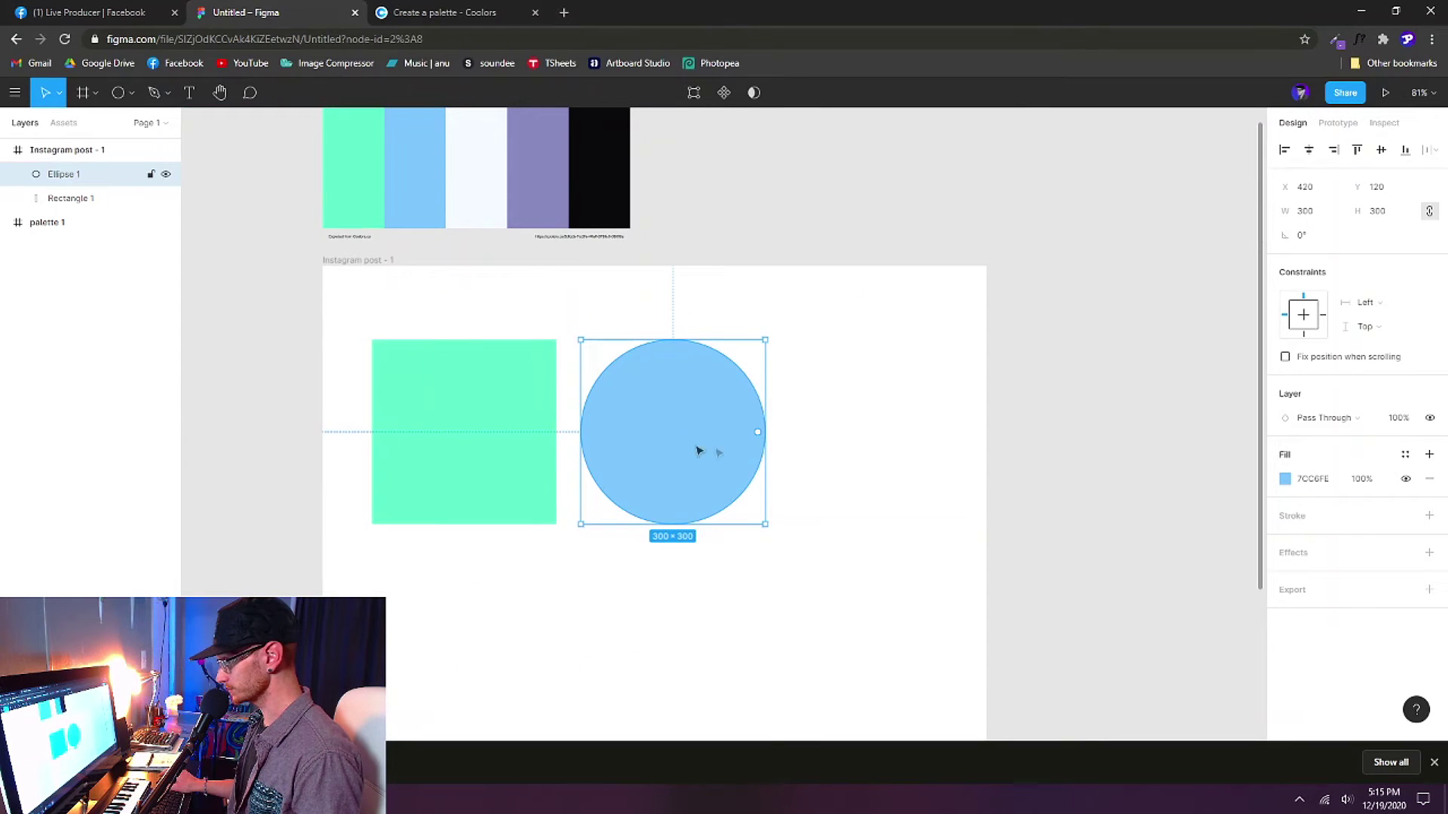
# Try cutting a wedge out of the circle with an arc sweep of about -84%, and restore the full circle.
pyautogui.scroll(4, 783, 413)
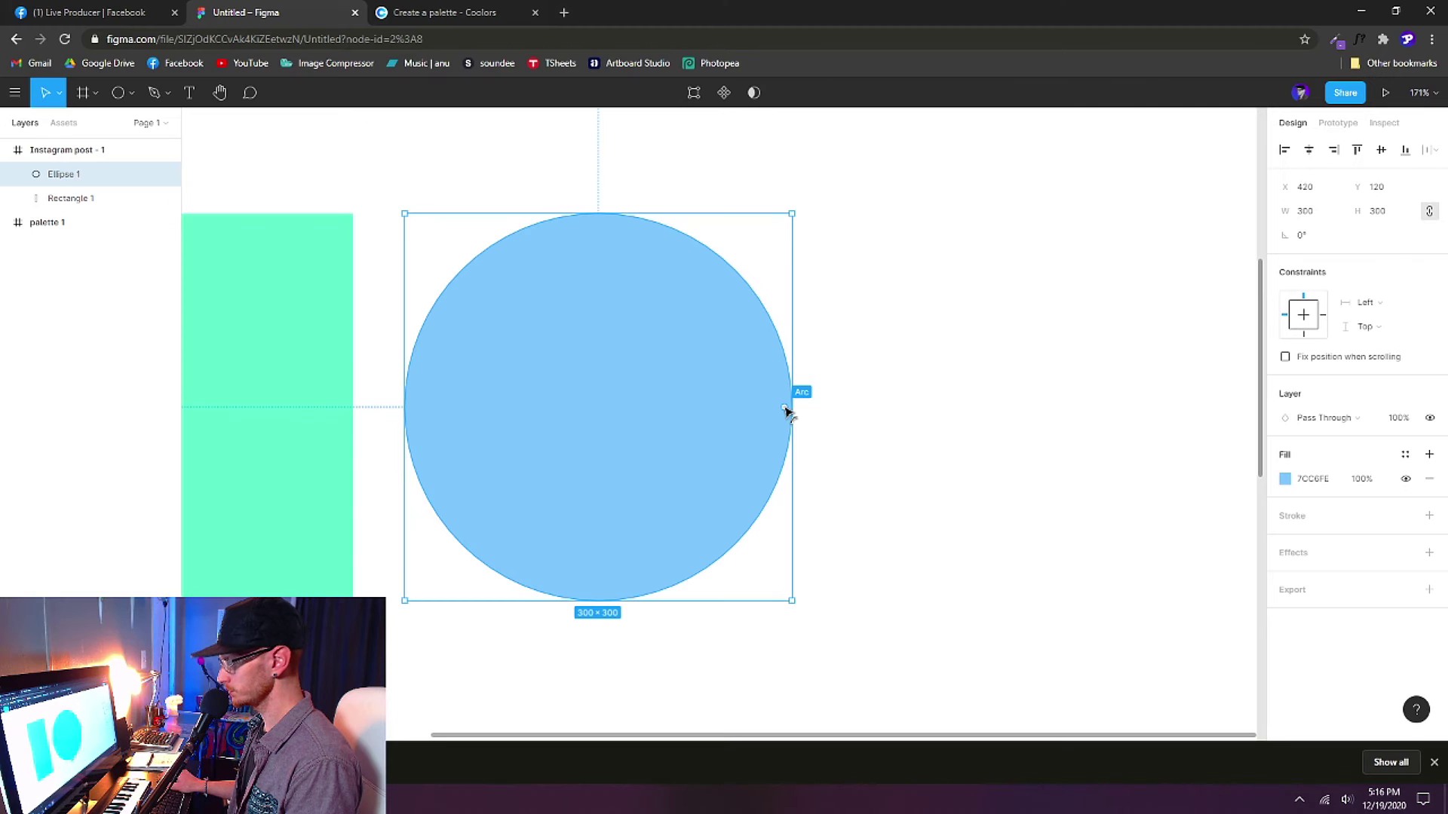
pyautogui.moveTo(785, 409); pyautogui.dragTo(702, 522)
pyautogui.moveTo(670, 472); pyautogui.dragTo(659, 505)
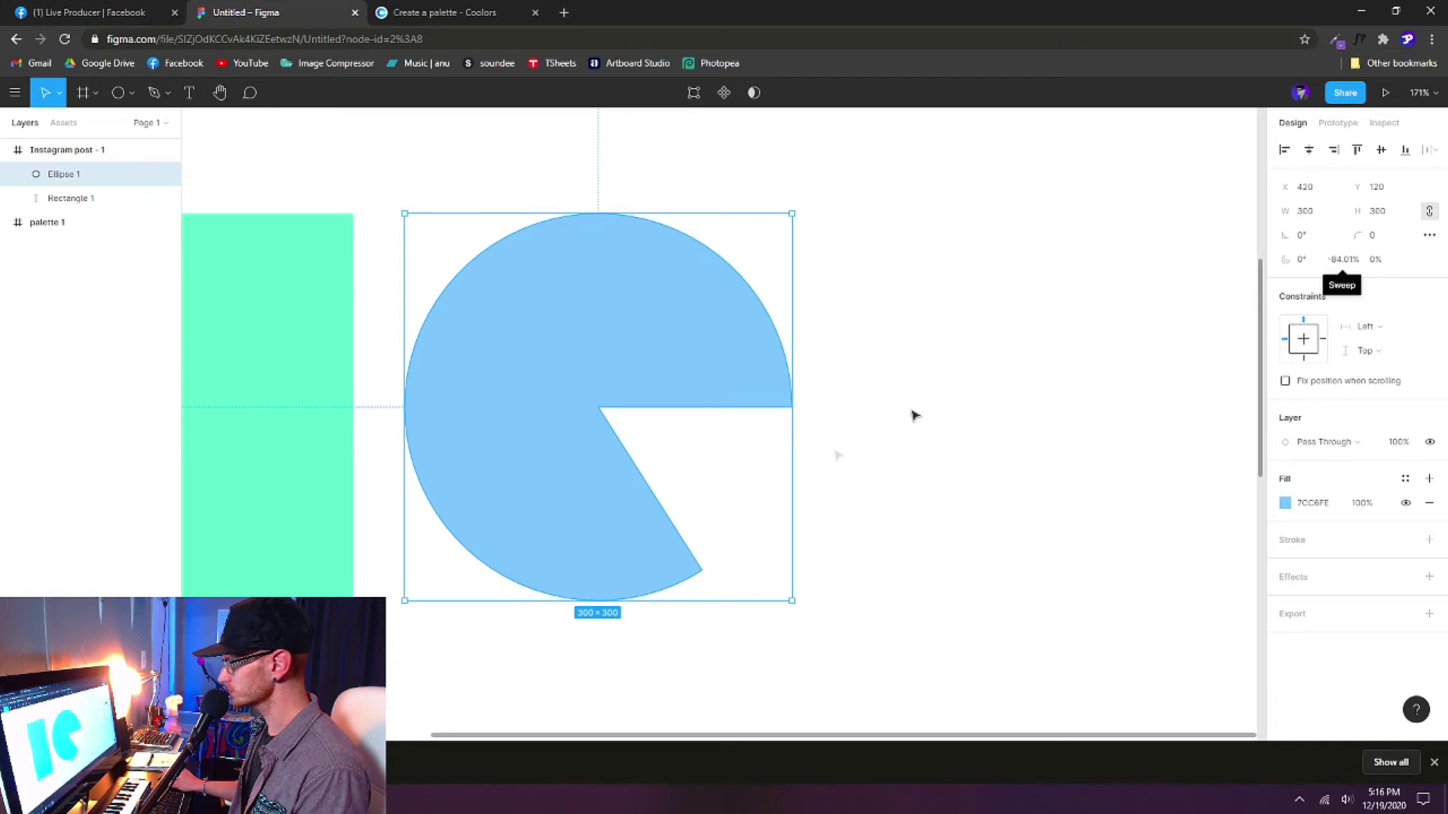
pyautogui.moveTo(651, 492)
pyautogui.moveTo(652, 491); pyautogui.dragTo(791, 419)
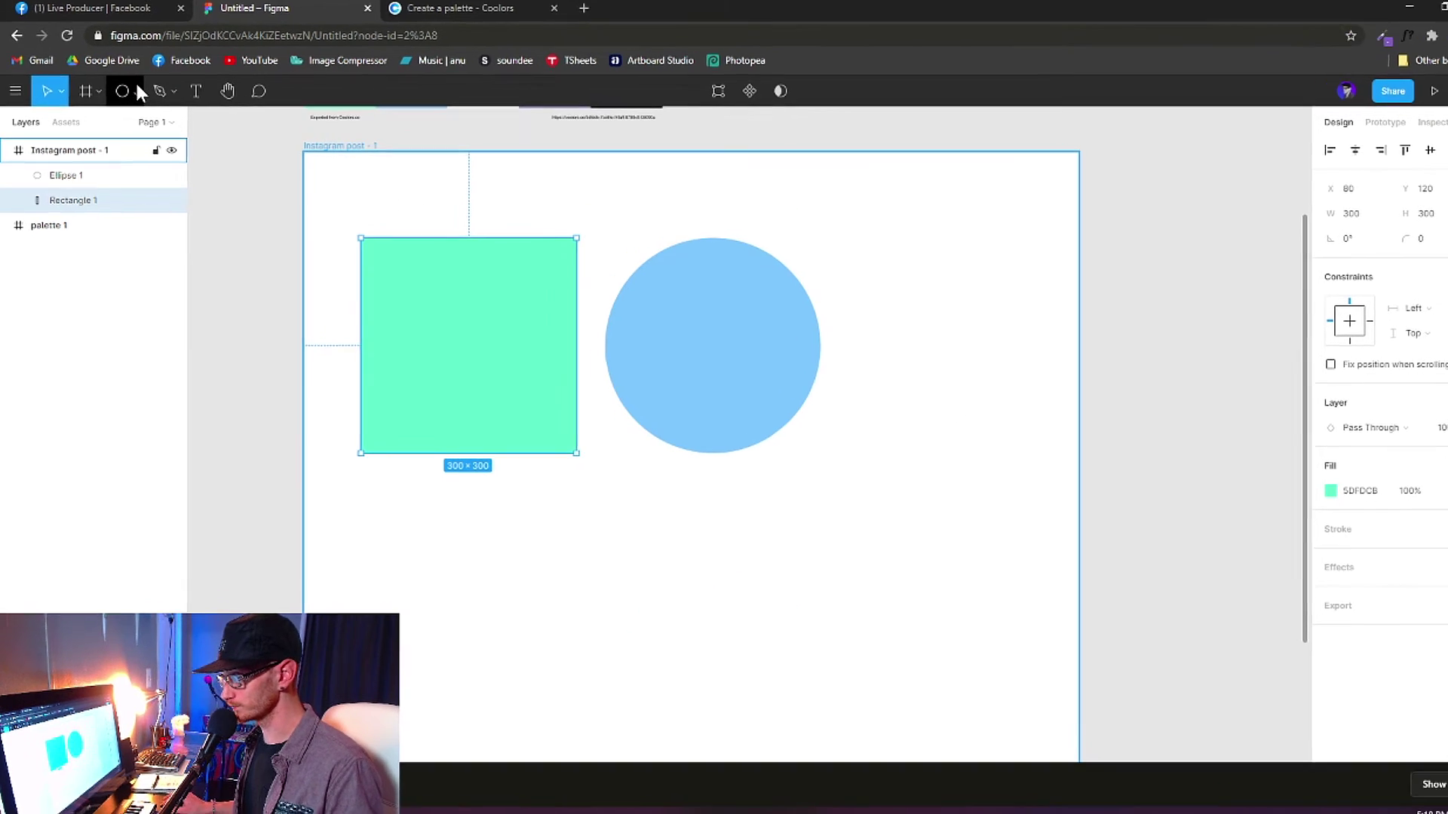
# Draw a triangle of about 263 × 263 beyond the blue circle with the Polygon tool.
pyautogui.click(130, 93)
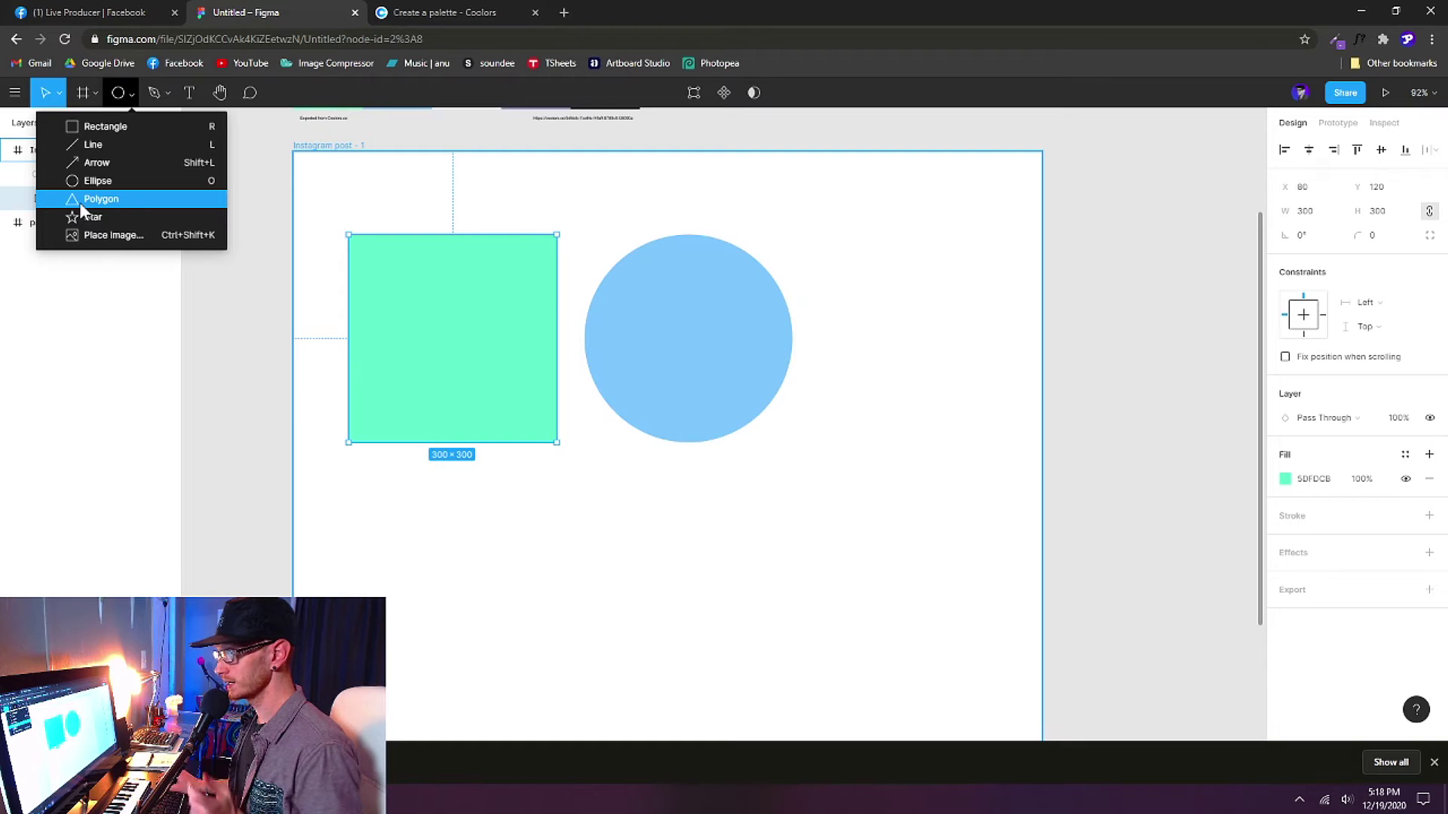
pyautogui.click(181, 282)
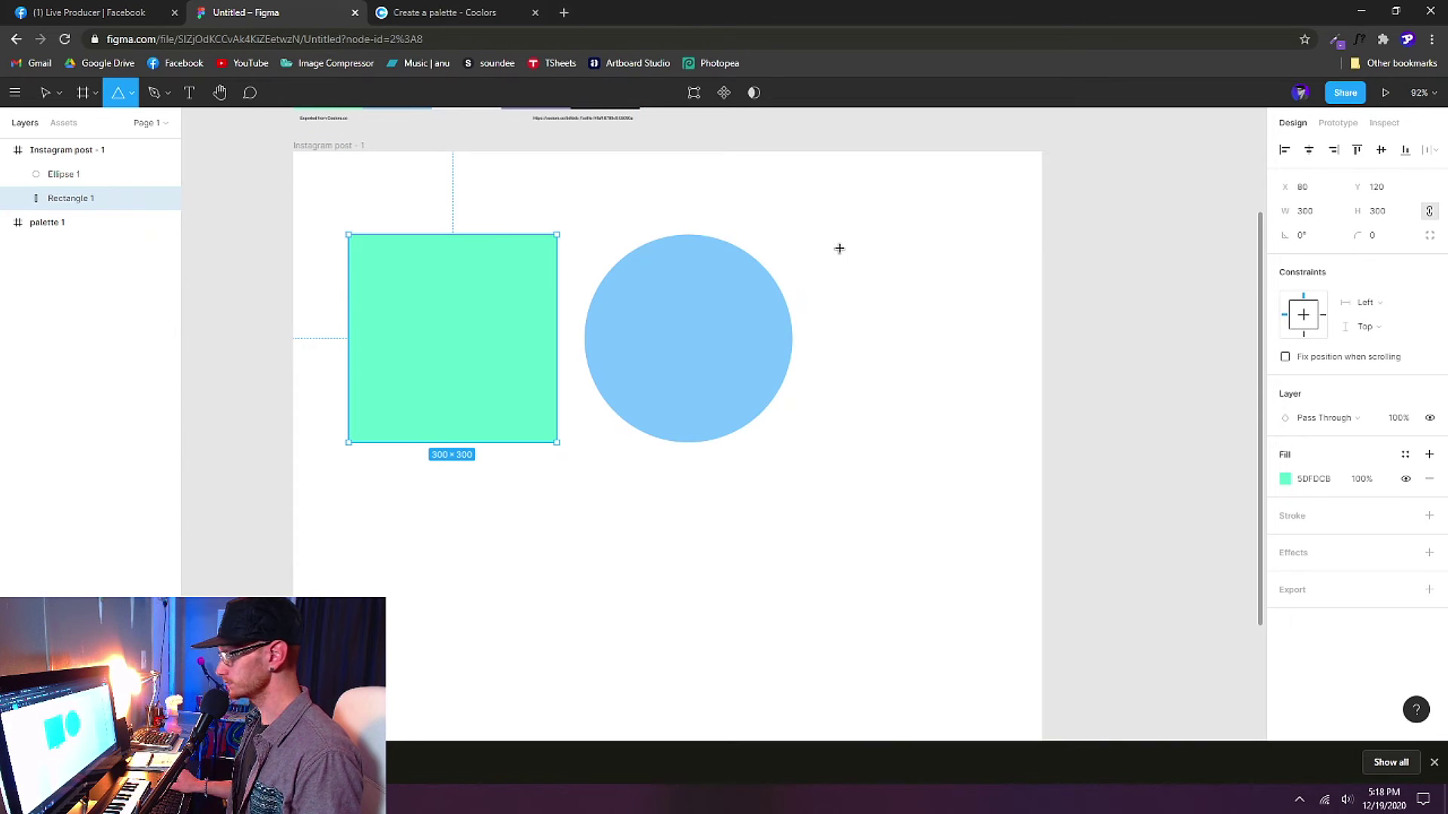
pyautogui.moveTo(842, 241); pyautogui.dragTo(1003, 428)
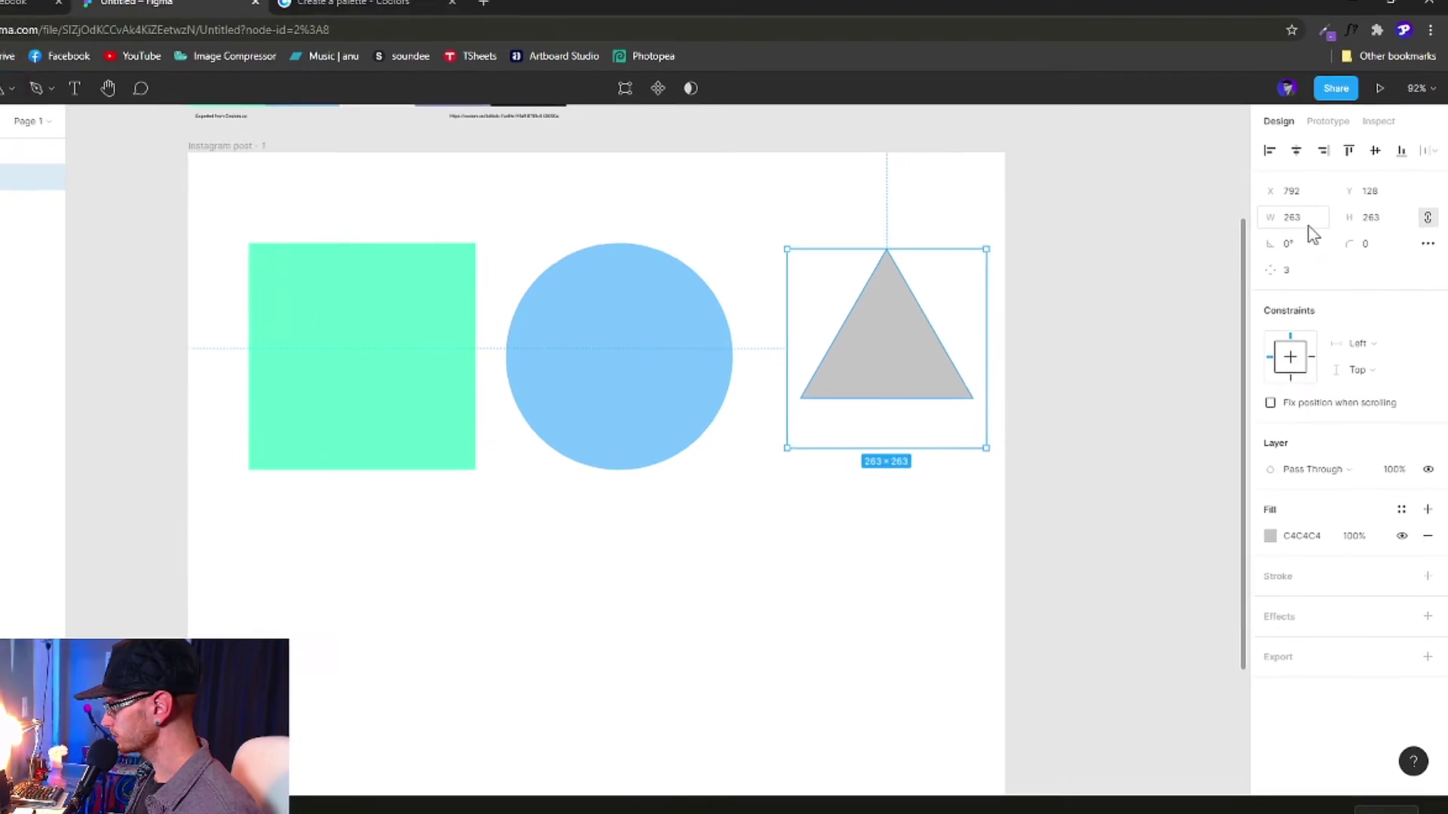
# Resize the triangle to 300 × 300 and move it inside the frame to about X 747, Y 128.
pyautogui.click(1308, 223)
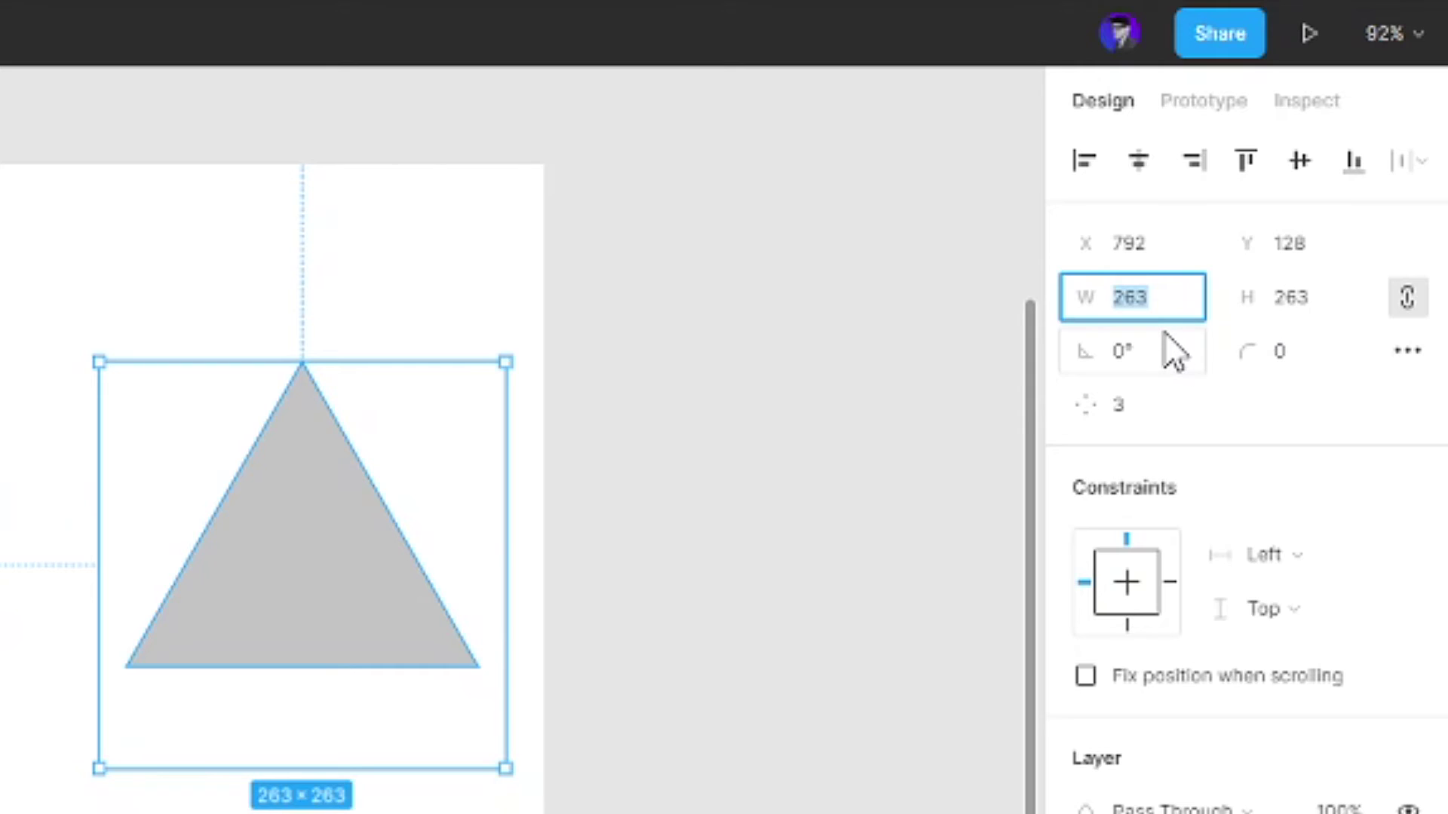
pyautogui.write('300')
pyautogui.press('Return')
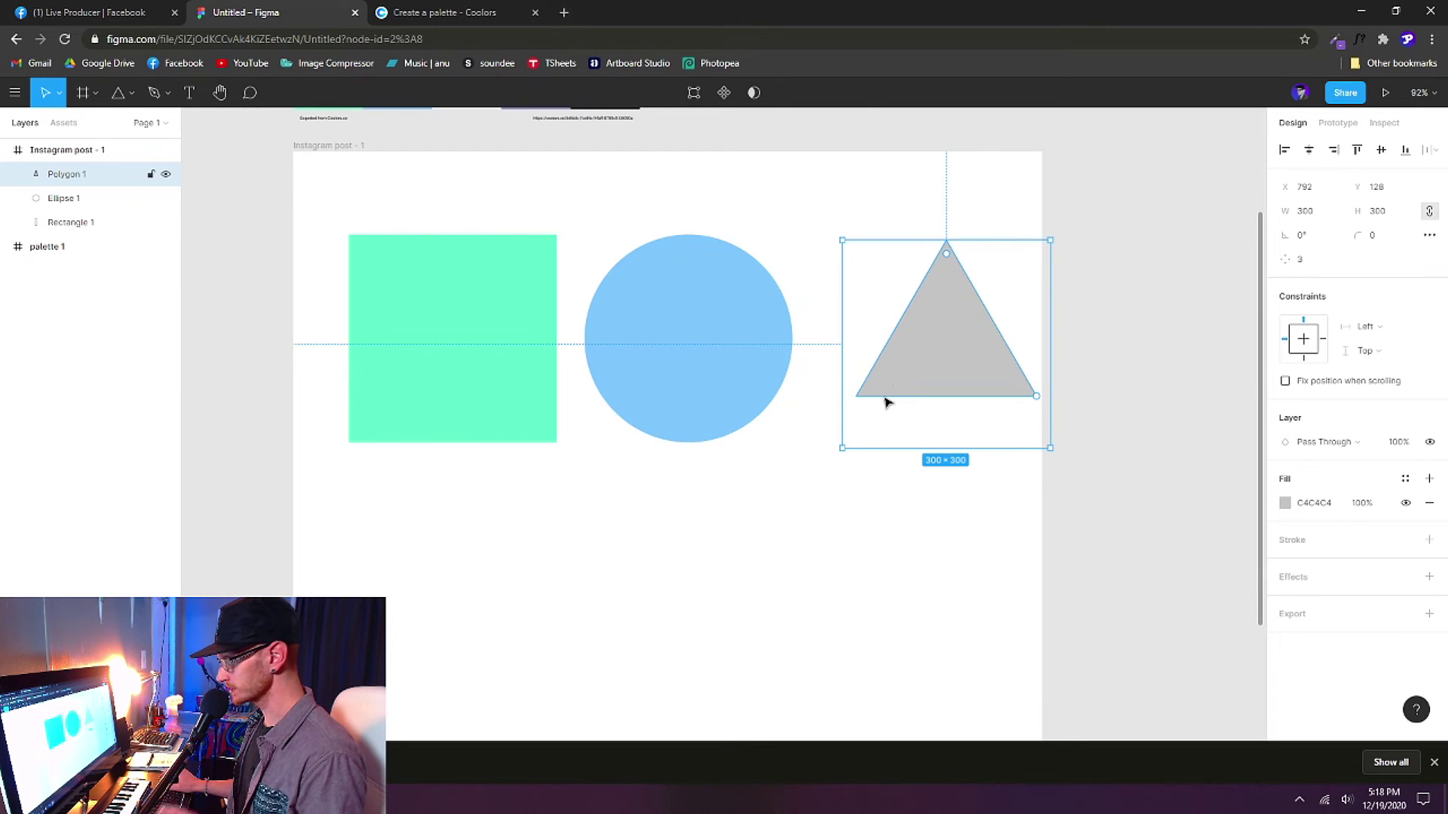
pyautogui.moveTo(956, 378); pyautogui.dragTo(921, 433)
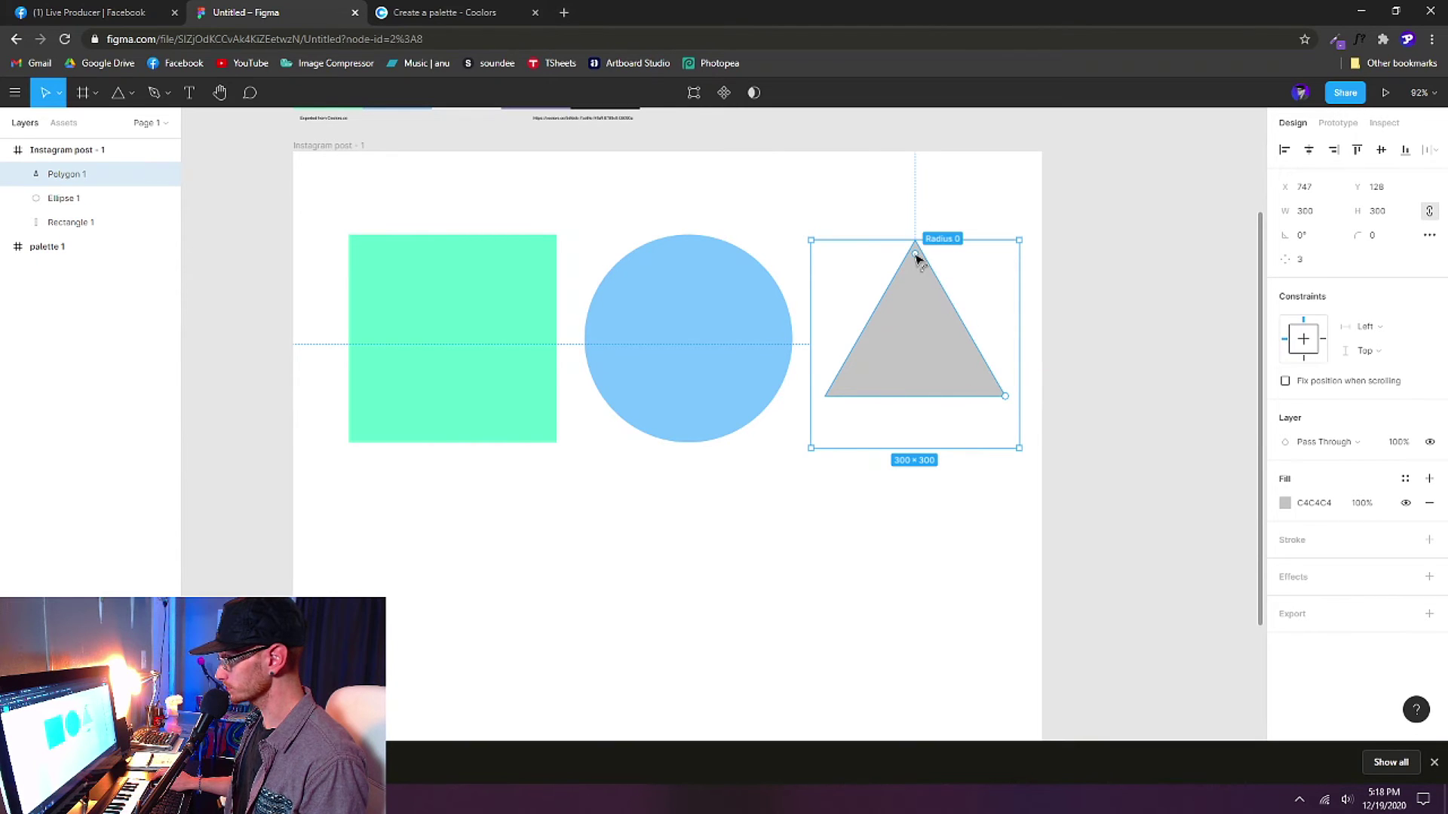
# Try out the triangle's corner radius and point count handles, and return them to radius 0 and count 3.
pyautogui.moveTo(916, 259); pyautogui.dragTo(921, 226)
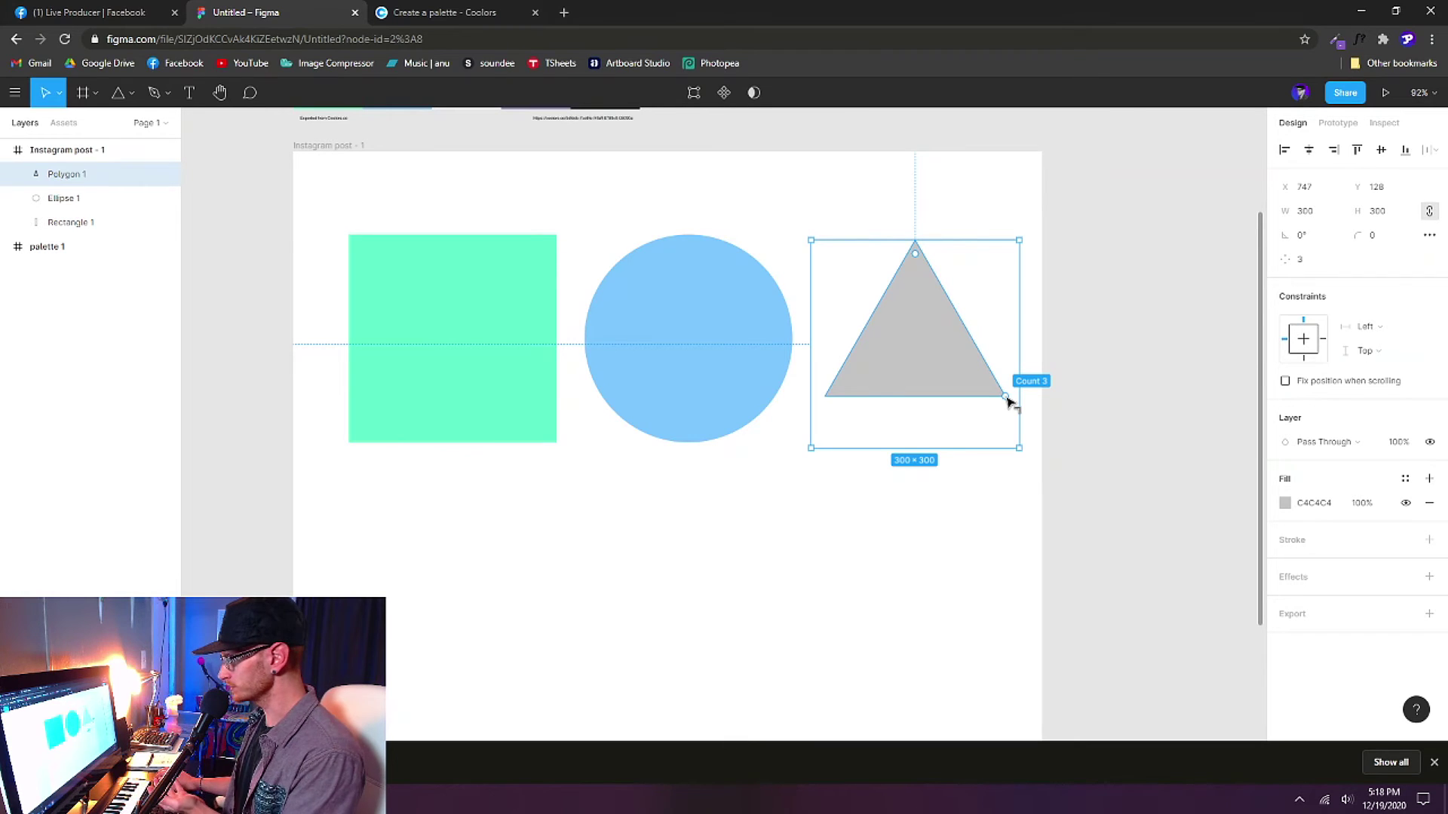
pyautogui.moveTo(1007, 403)
pyautogui.mouseDown()
pyautogui.moveTo(995, 423)
pyautogui.moveTo(1018, 382)
pyautogui.moveTo(1011, 281)
pyautogui.moveTo(1021, 417)
pyautogui.moveTo(1000, 267)
pyautogui.moveTo(1008, 381)
pyautogui.mouseUp()
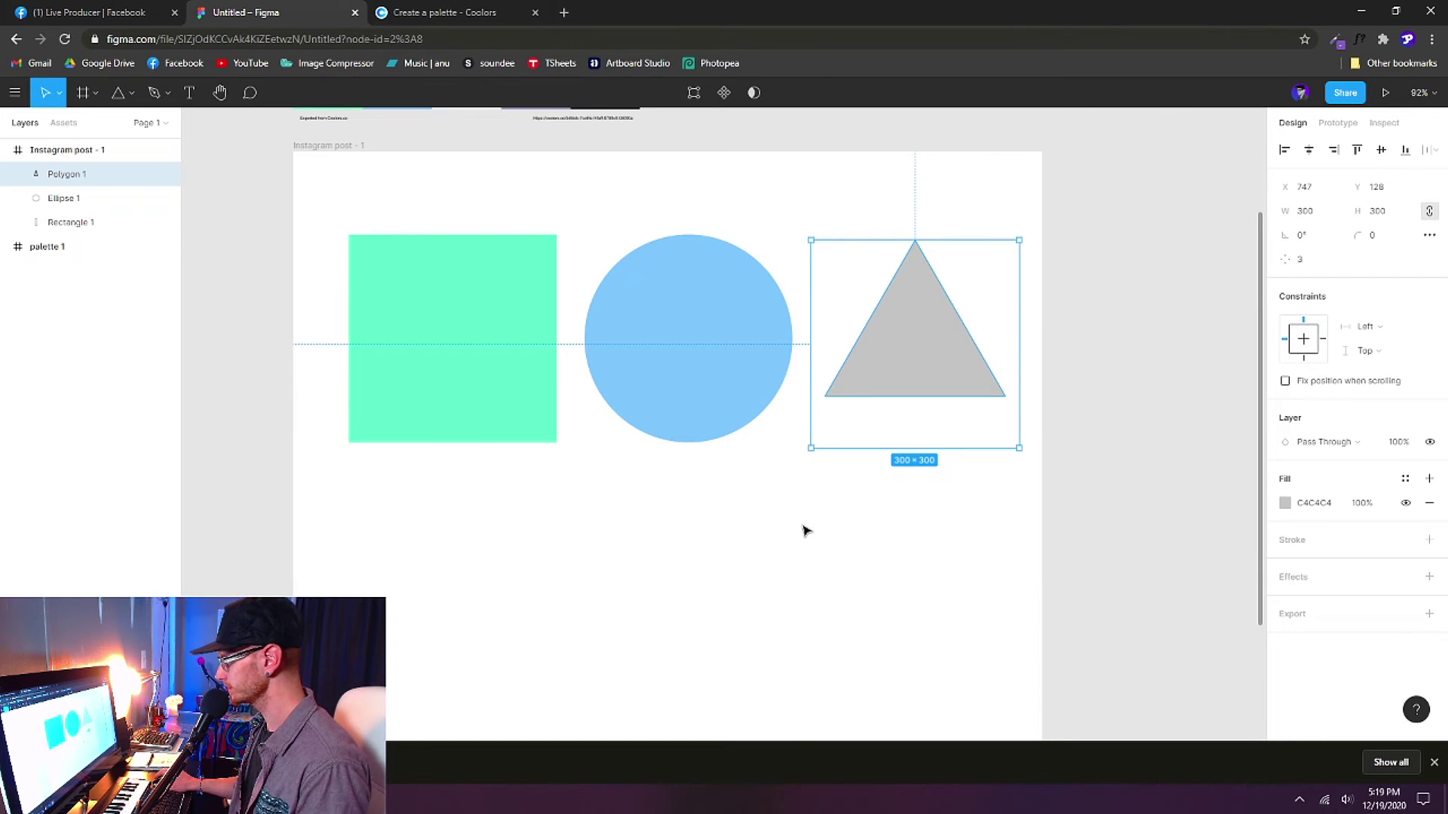
# Fill the triangle with the off-white F4FAFF sampled from the palette, and deselect it.
pyautogui.scroll(-2, 656, 490)
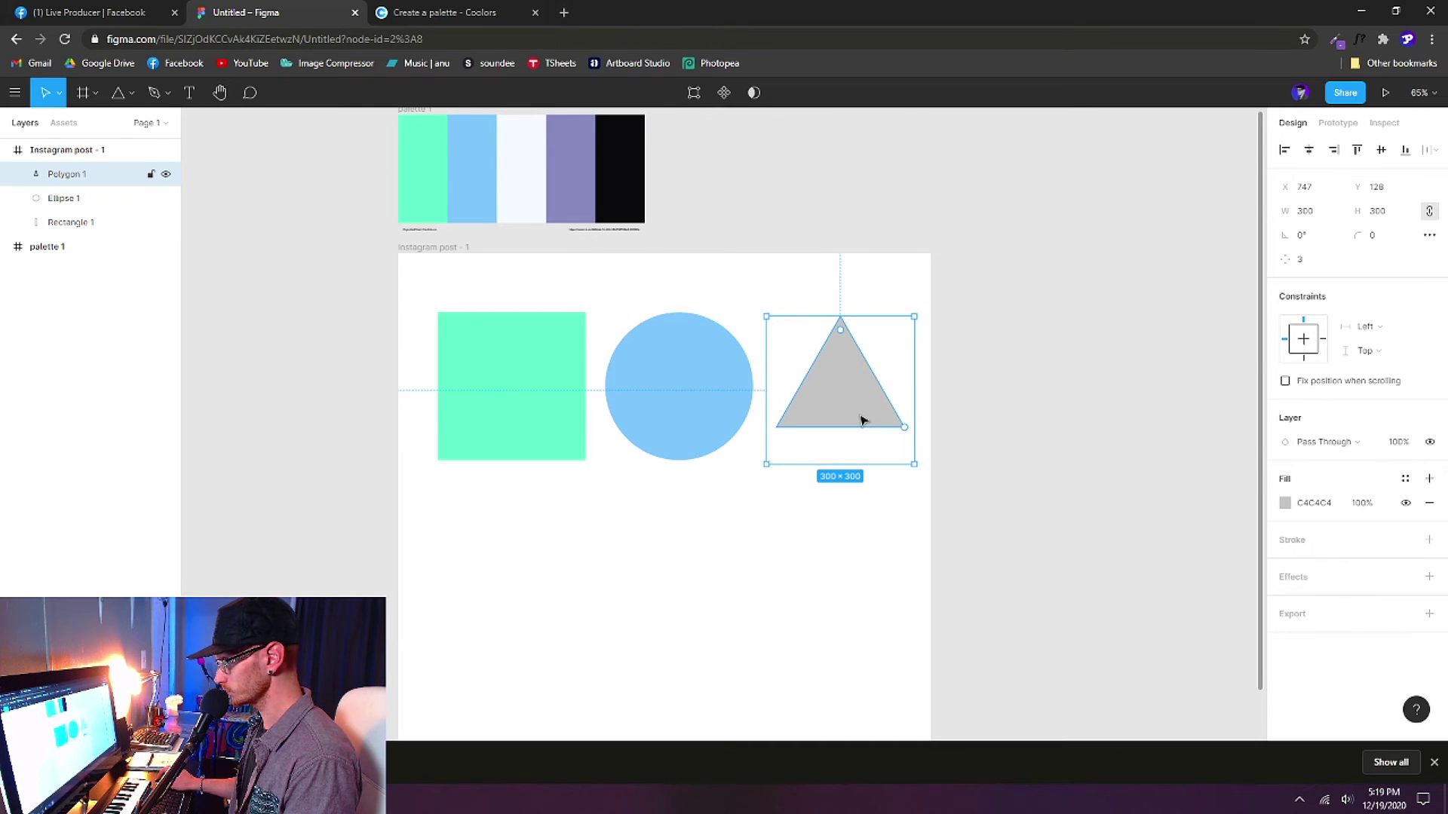
pyautogui.press('i')
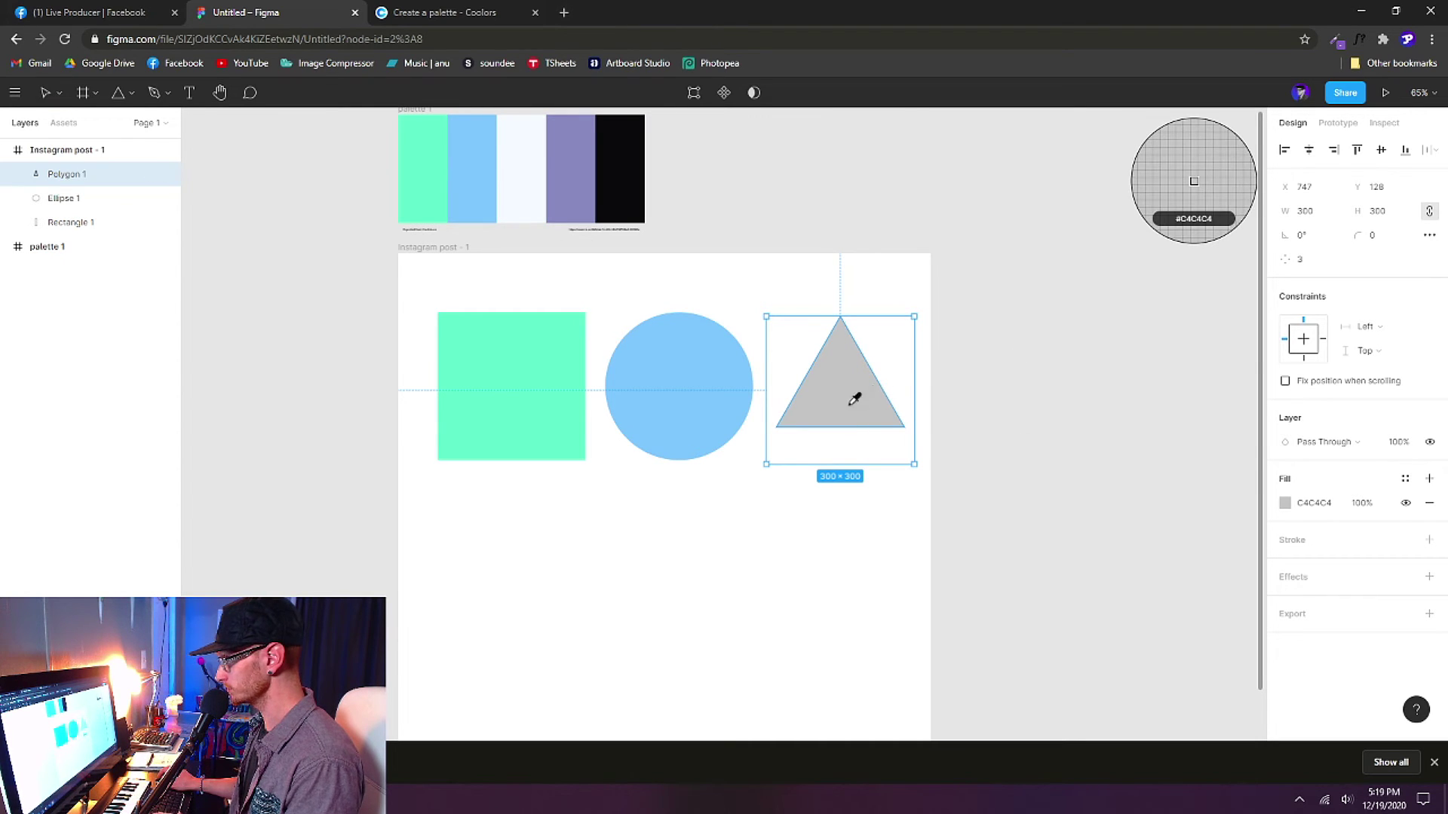
pyautogui.click(521, 169)
pyautogui.click(844, 566)
# Fill the triangle with the purple 8789C0 sampled from the palette using the eyedropper.
pyautogui.click(839, 391)
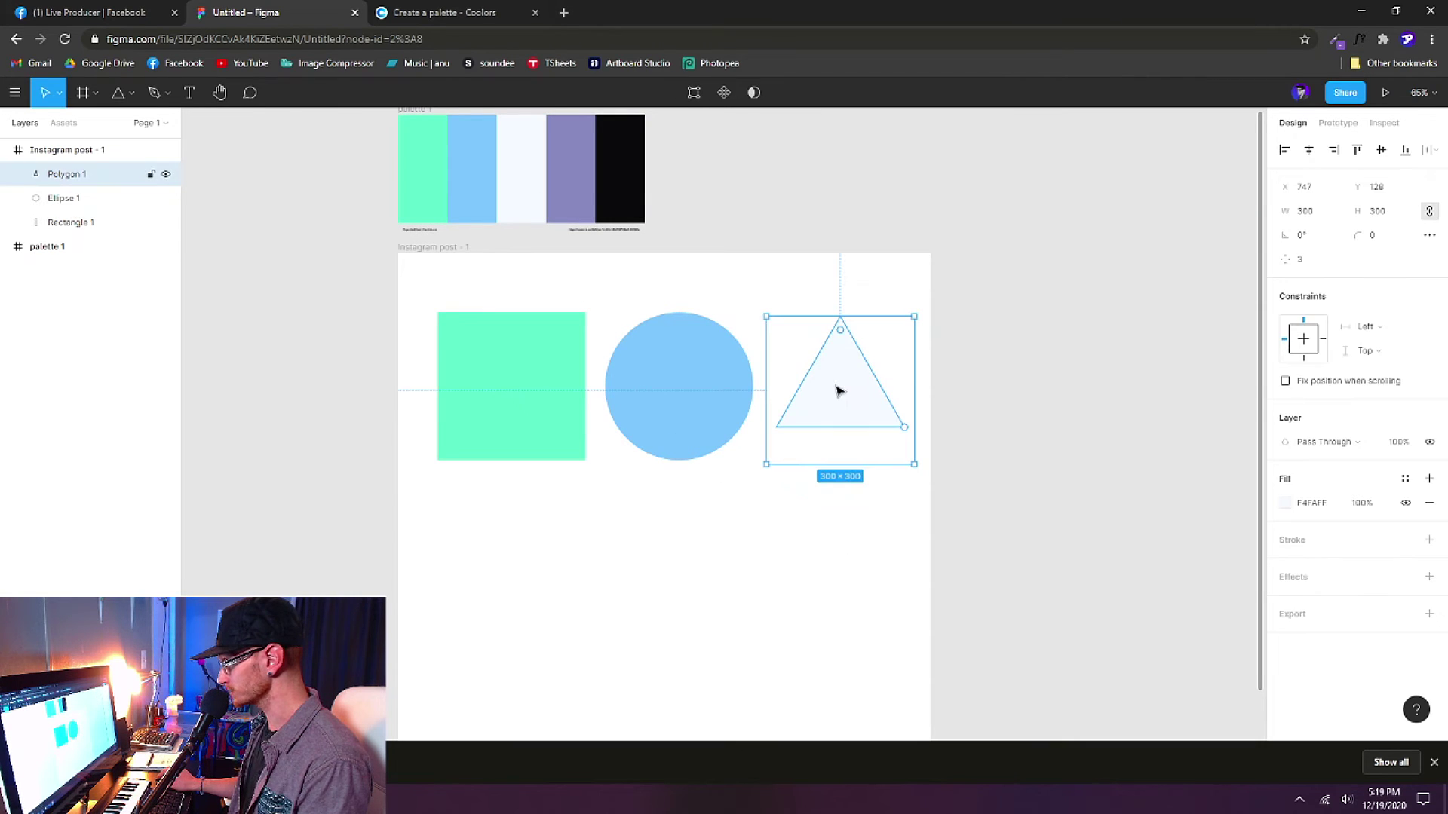
pyautogui.press('i')
pyautogui.click(573, 178)
pyautogui.click(807, 603)
# Move the purple triangle closer to the circle, to about X 736, Y 137.
pyautogui.moveTo(830, 521); pyautogui.dragTo(786, 477)
pyautogui.moveTo(806, 357); pyautogui.dragTo(801, 362)
pyautogui.scroll(-1, 753, 517)
pyautogui.moveTo(737, 515); pyautogui.dragTo(775, 500)
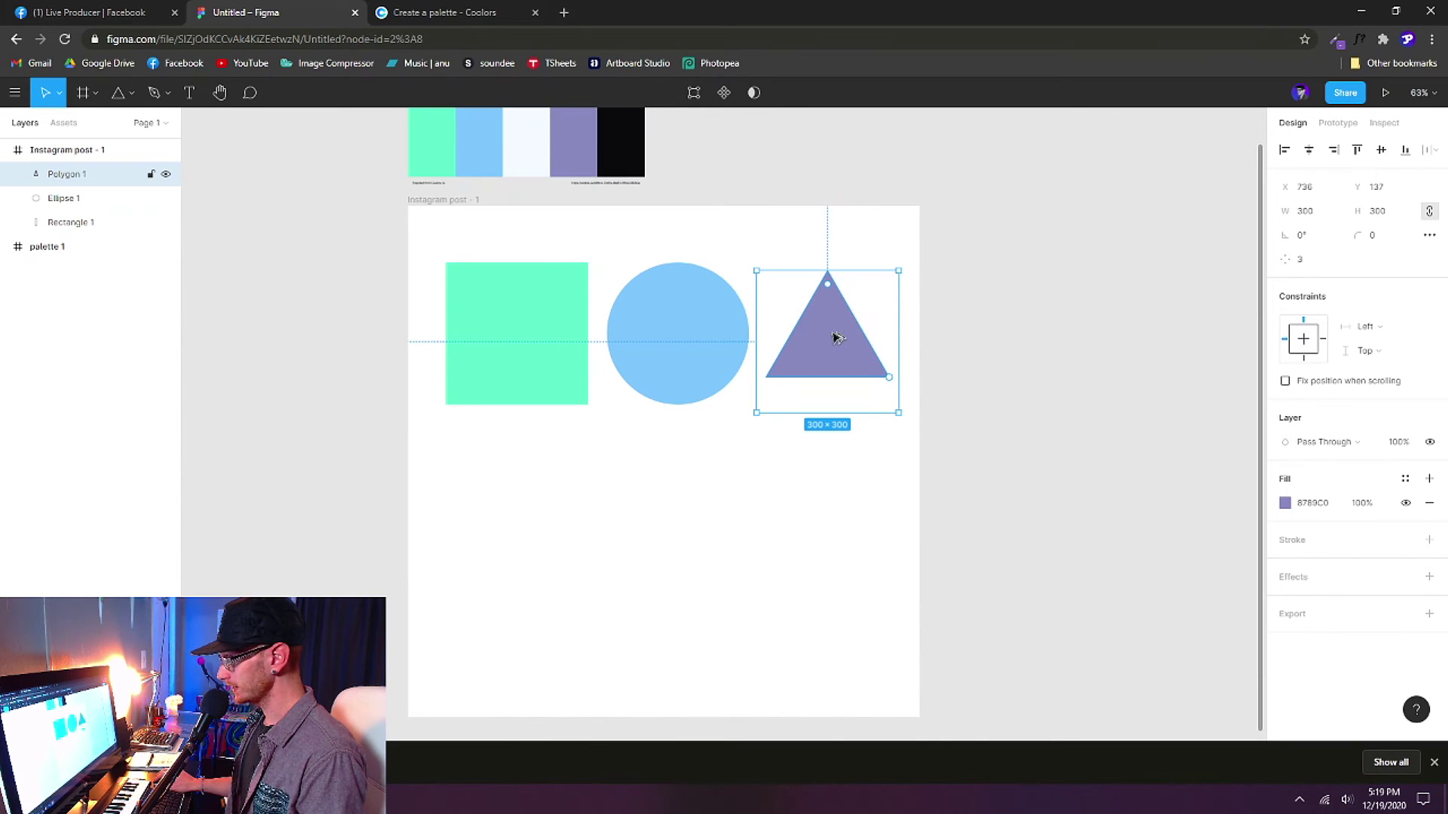
# Duplicate the purple triangle below the square at X 80, Y 589, and set the copy's point count to 5.
pyautogui.moveTo(841, 343); pyautogui.dragTo(531, 556)
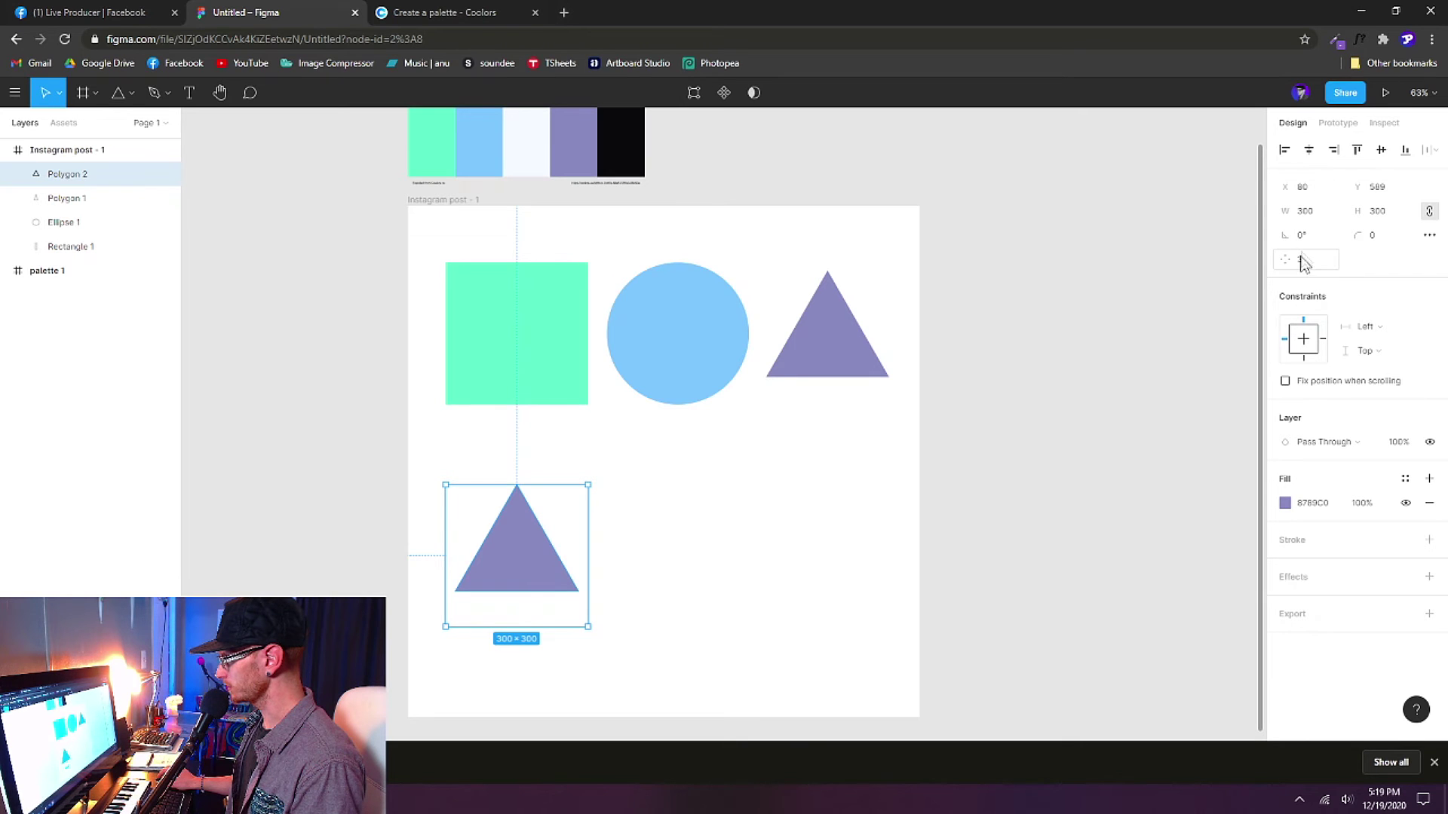
pyautogui.click(1308, 266)
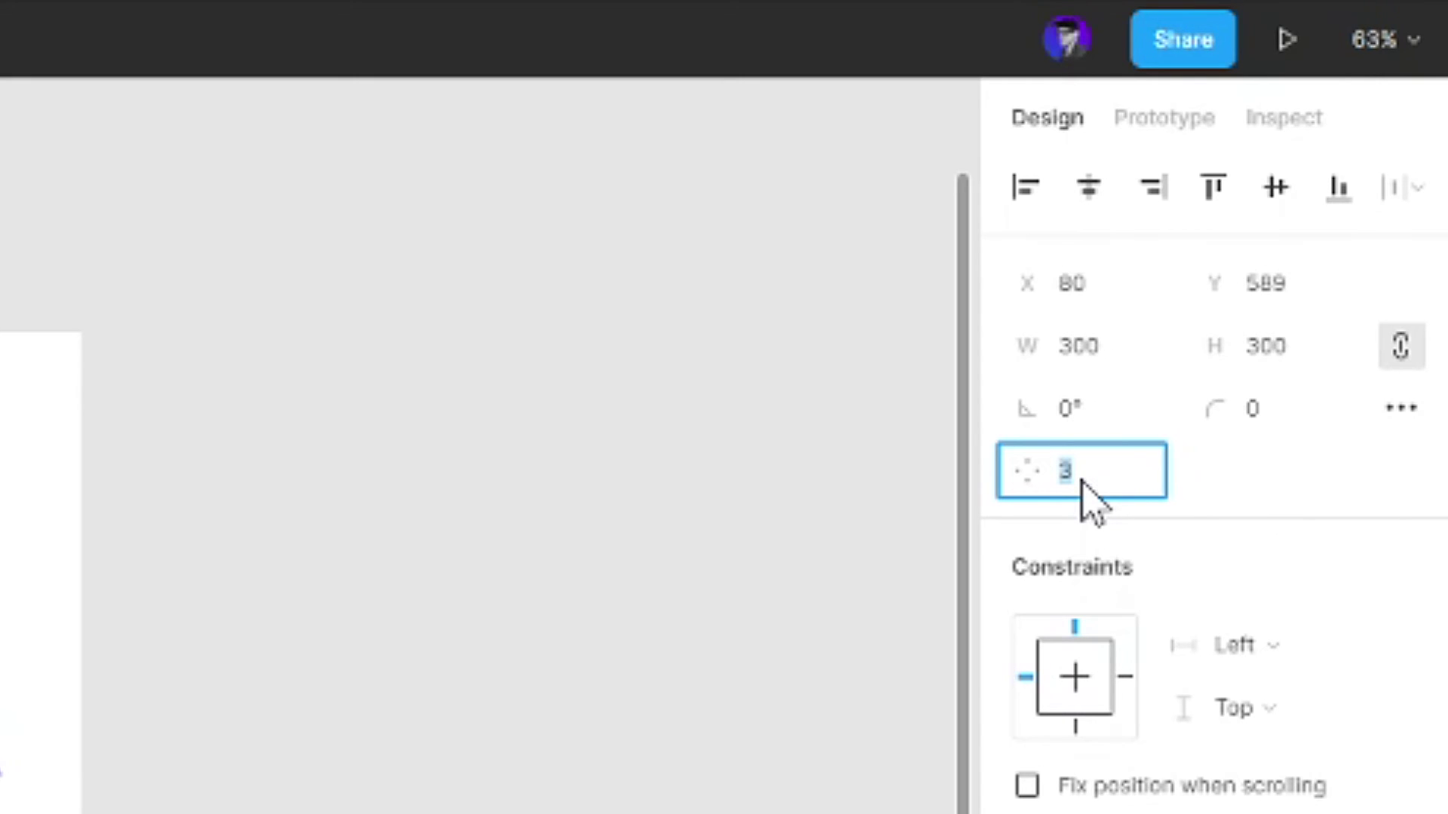
pyautogui.write('5')
pyautogui.press('Return')
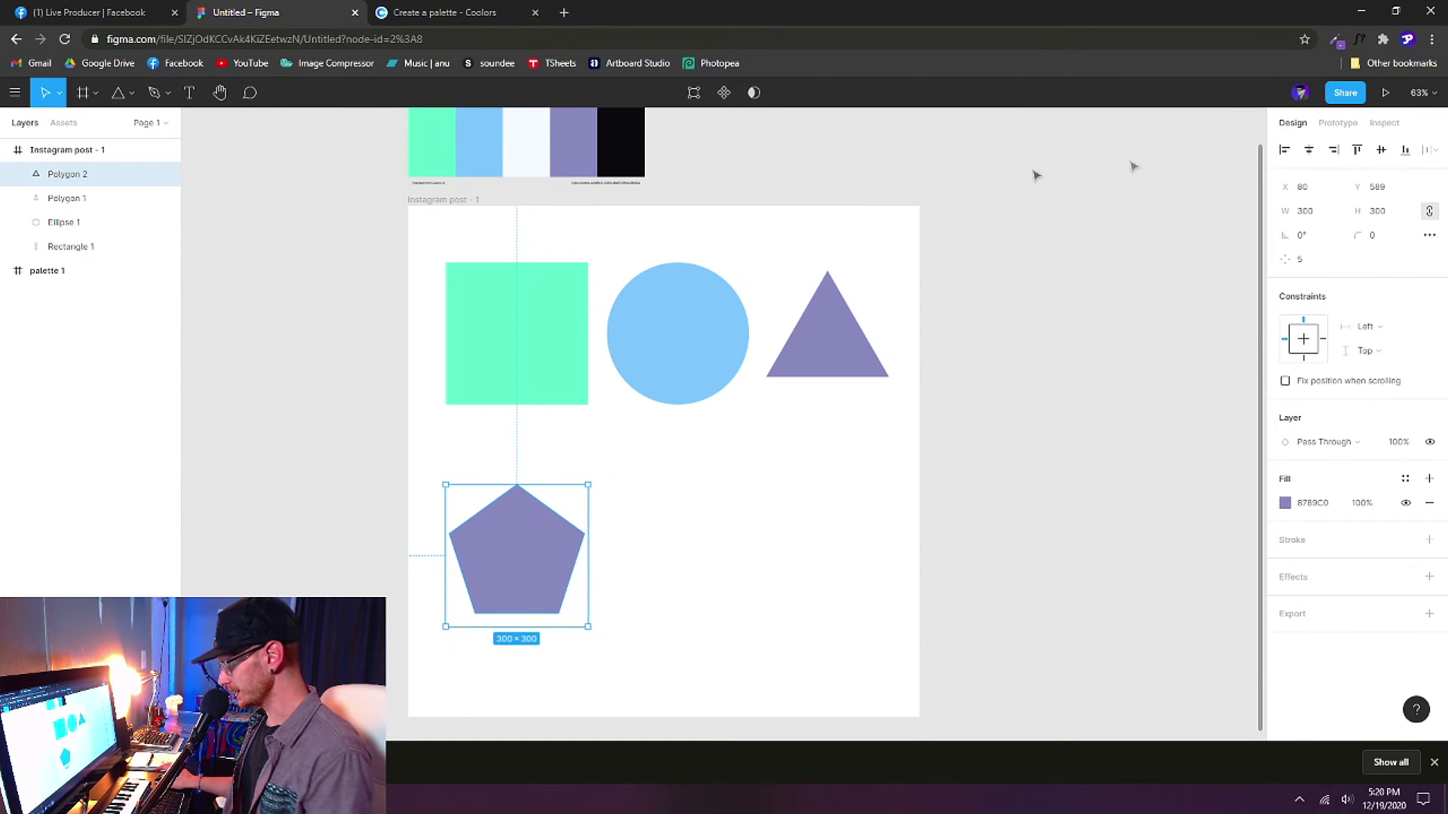
# Fill the pentagon with the black 08090A sampled from the palette, and check the black swatch's fill code.
pyautogui.scroll(1, 1035, 175)
pyautogui.press('i')
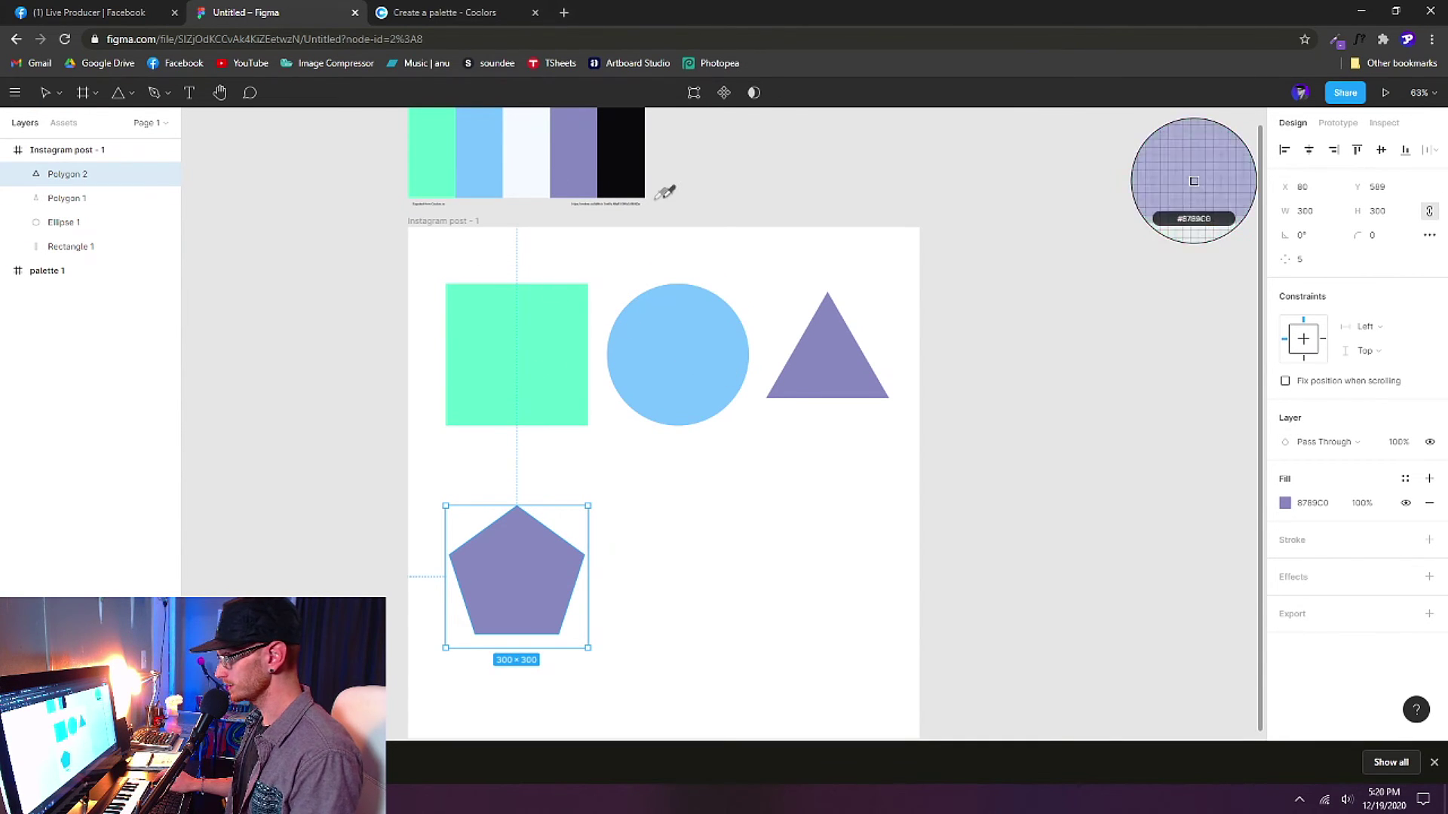
pyautogui.click(623, 160)
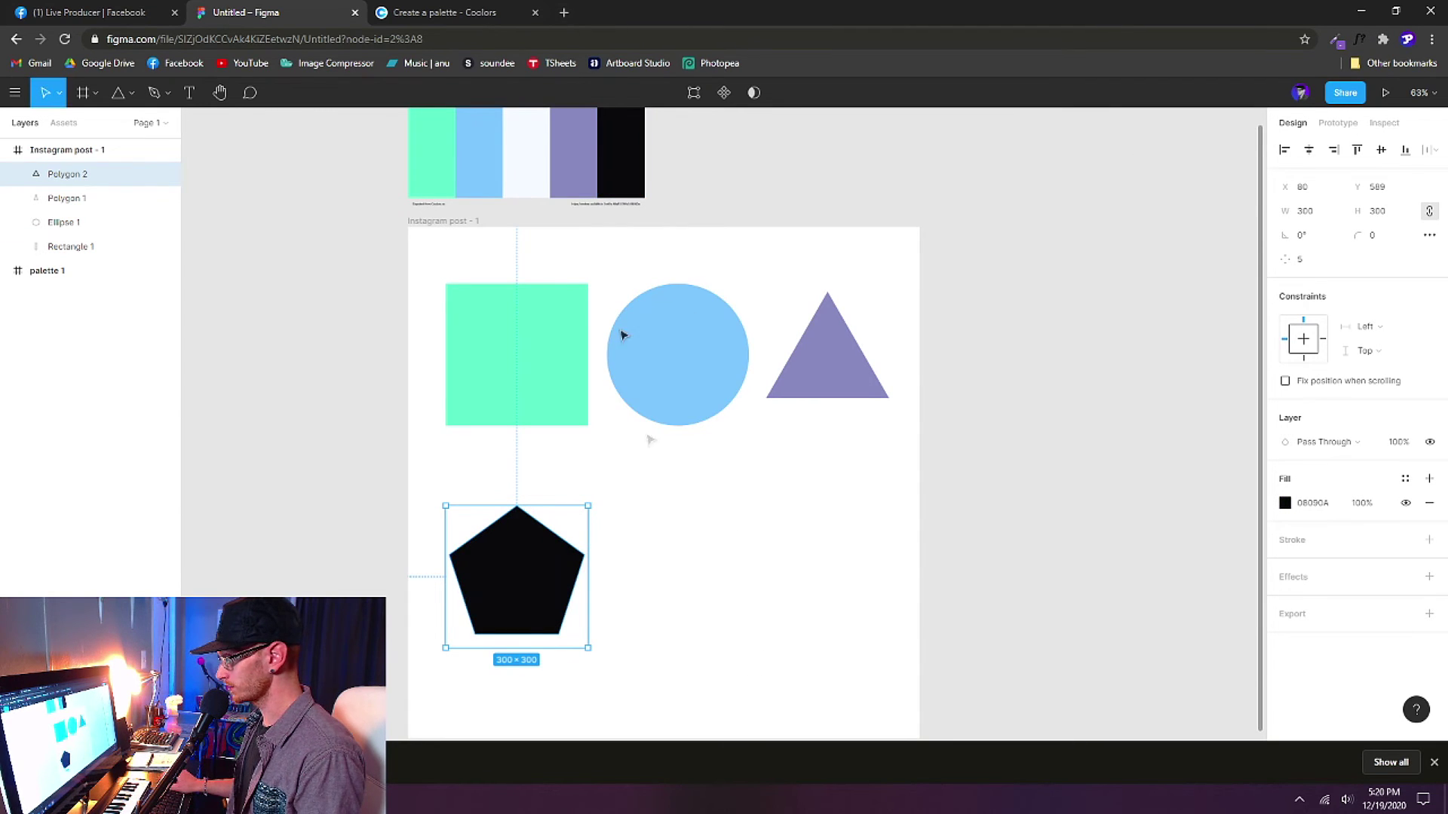
pyautogui.click(637, 174)
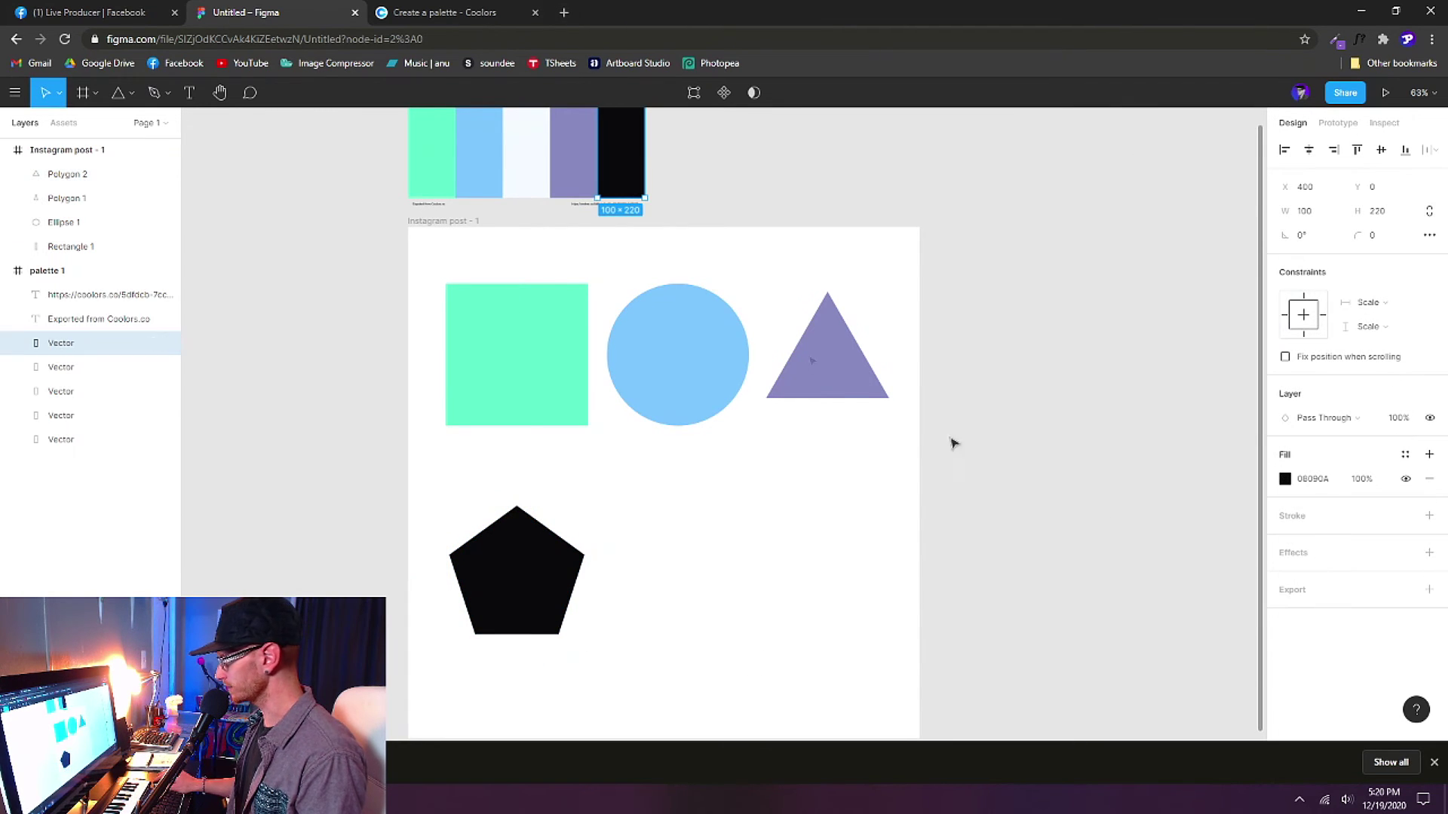
pyautogui.click(1315, 485)
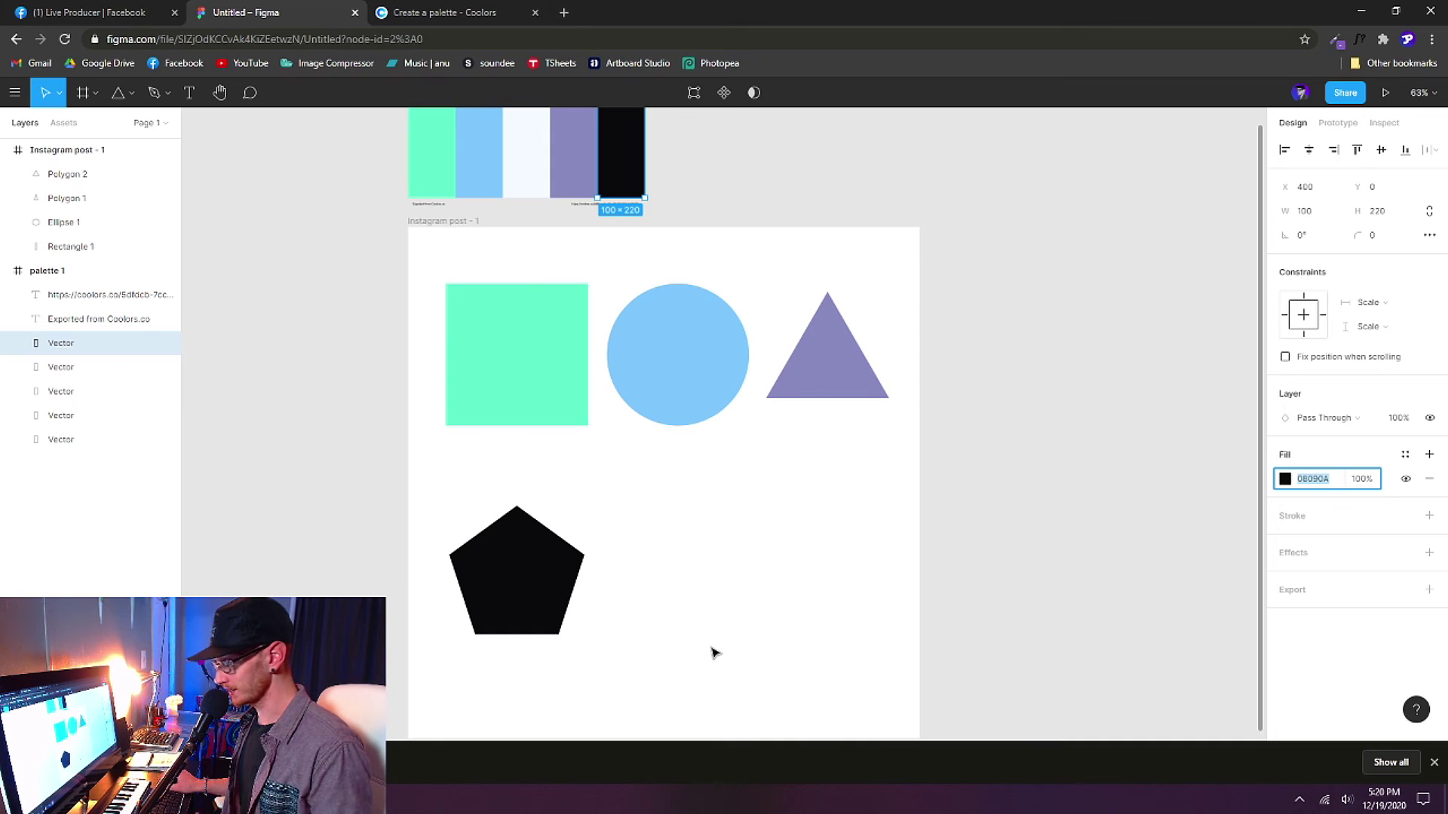
# Duplicate the black pentagon below the circle at X 420, Y 589, and set the copy's point count to 8.
pyautogui.click(575, 607)
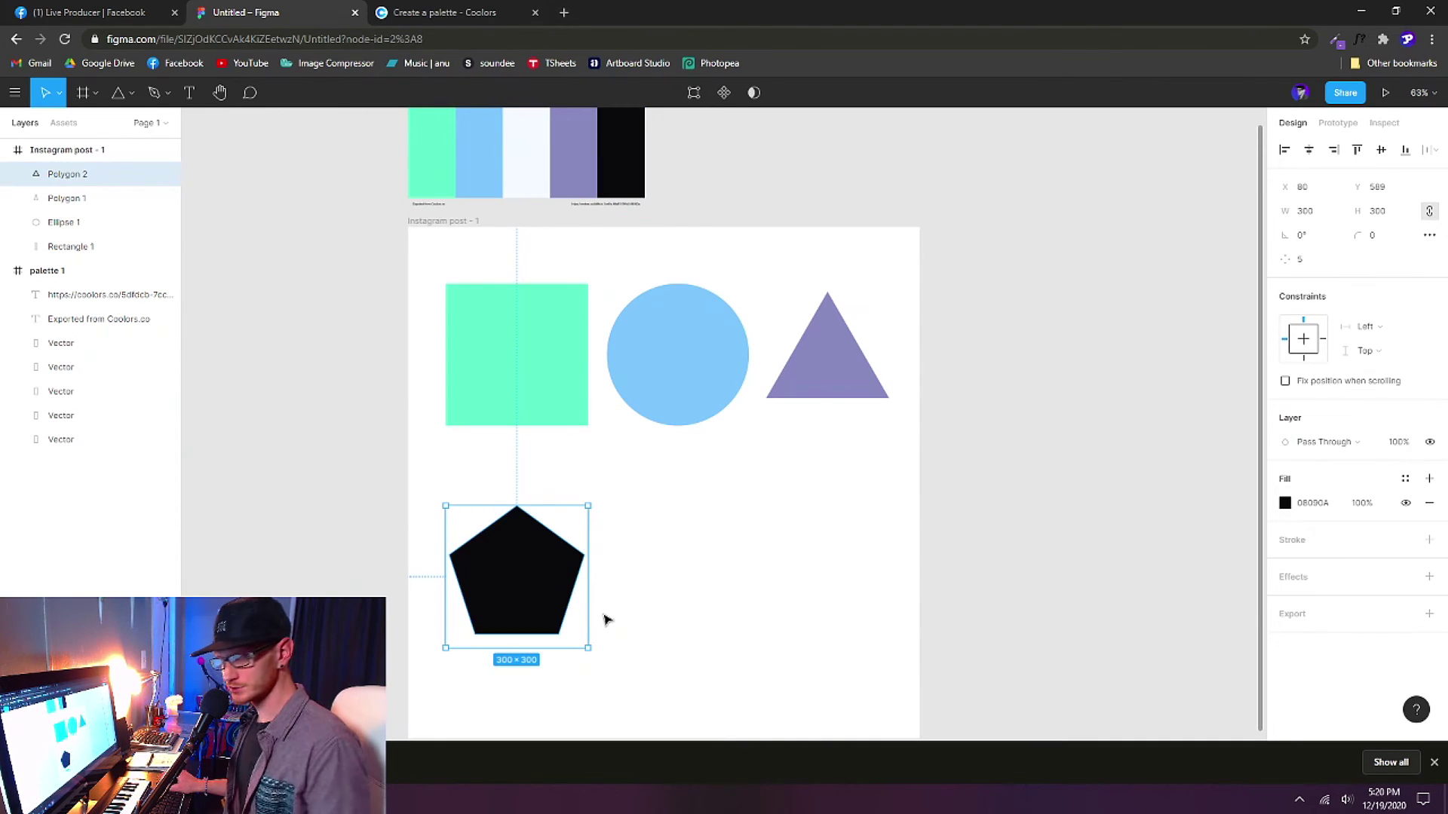
pyautogui.keyDown('alt'); pyautogui.moveTo(524, 598); pyautogui.dragTo(686, 589); pyautogui.keyUp('alt')
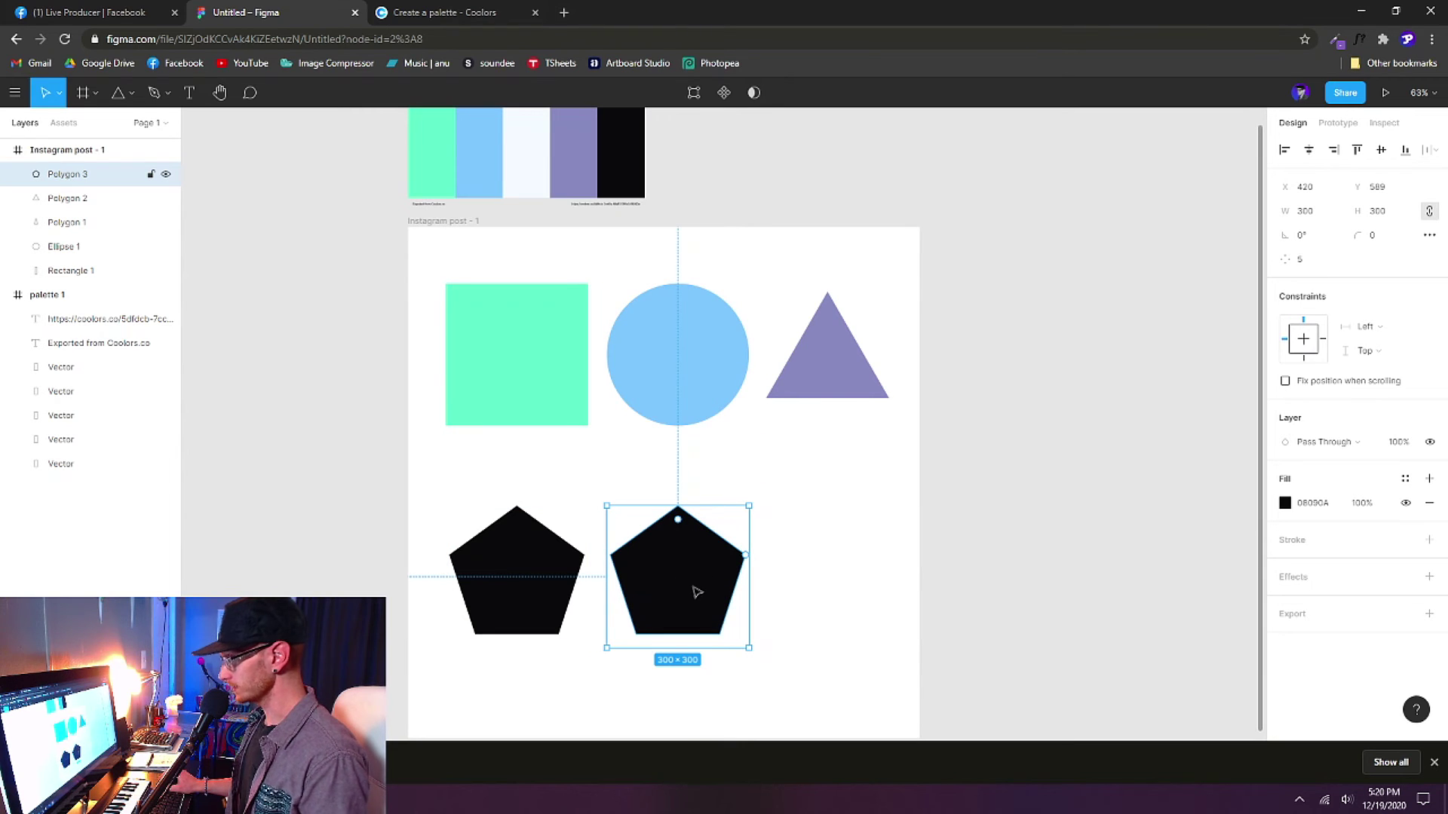
pyautogui.click(1309, 258)
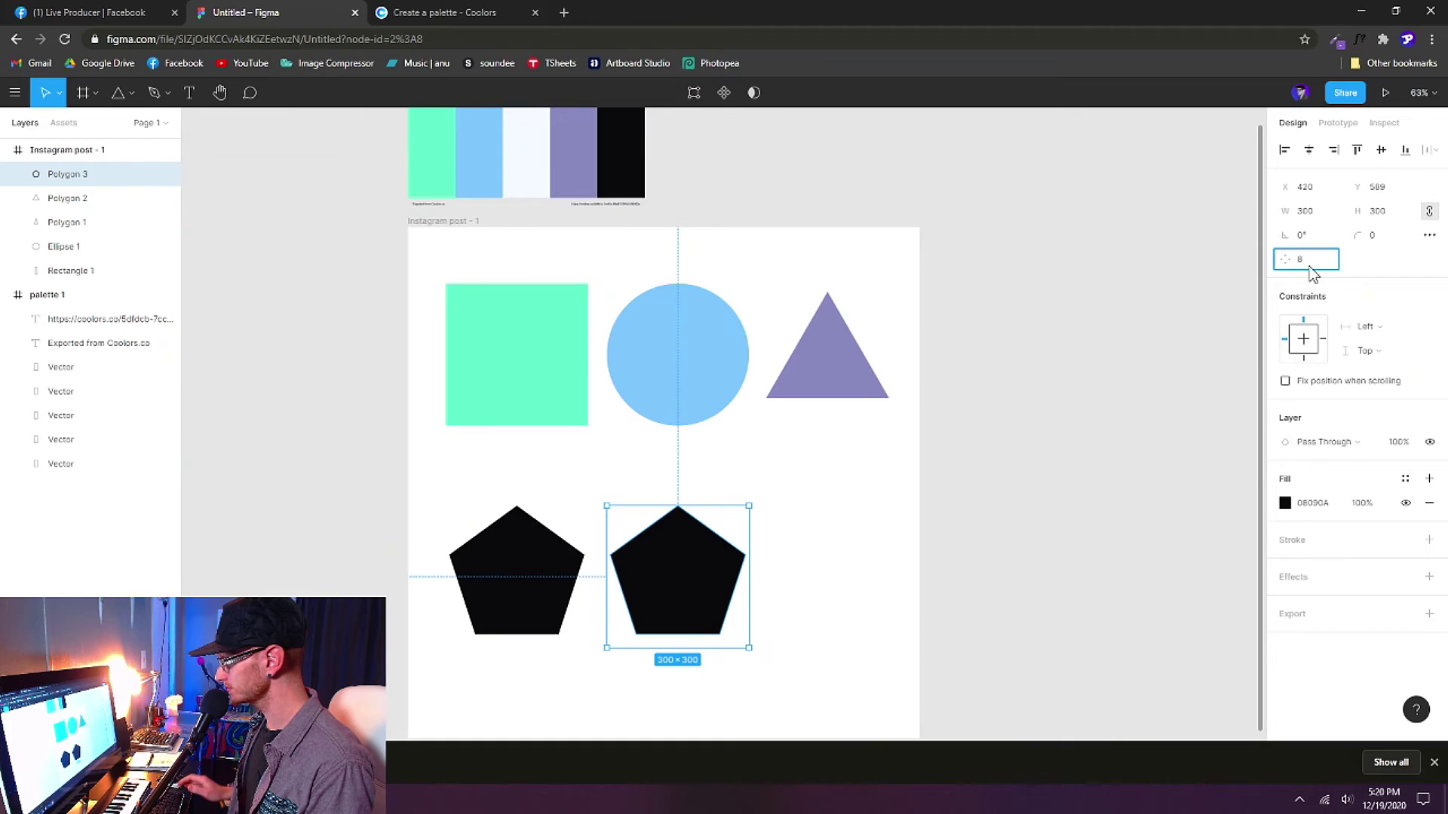
pyautogui.press('Return')
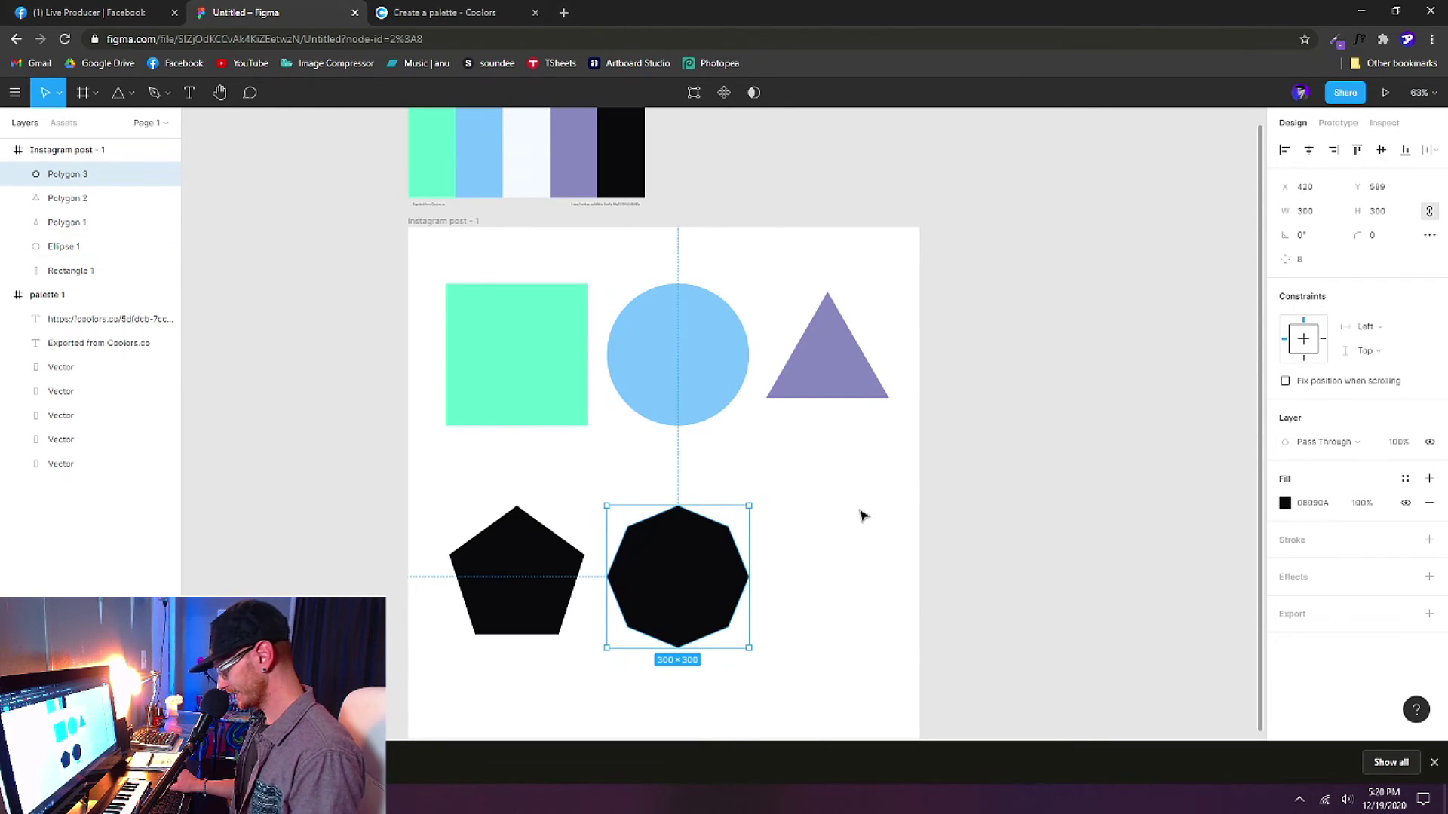
# Fill the octagon with the mint green 5DFDCB sampled from the palette, and deselect it.
pyautogui.press('i')
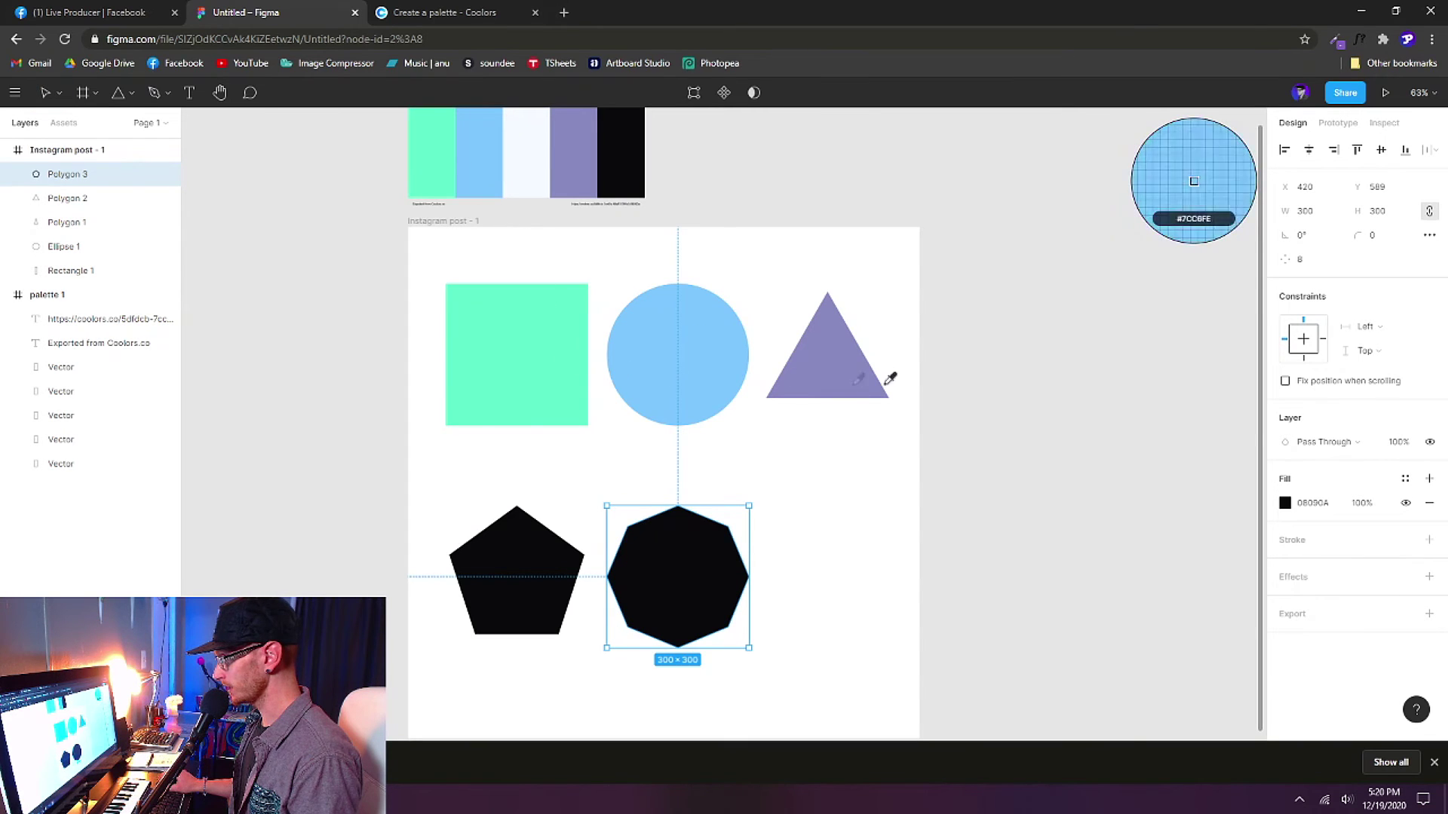
pyautogui.click(434, 144)
pyautogui.press('Escape')
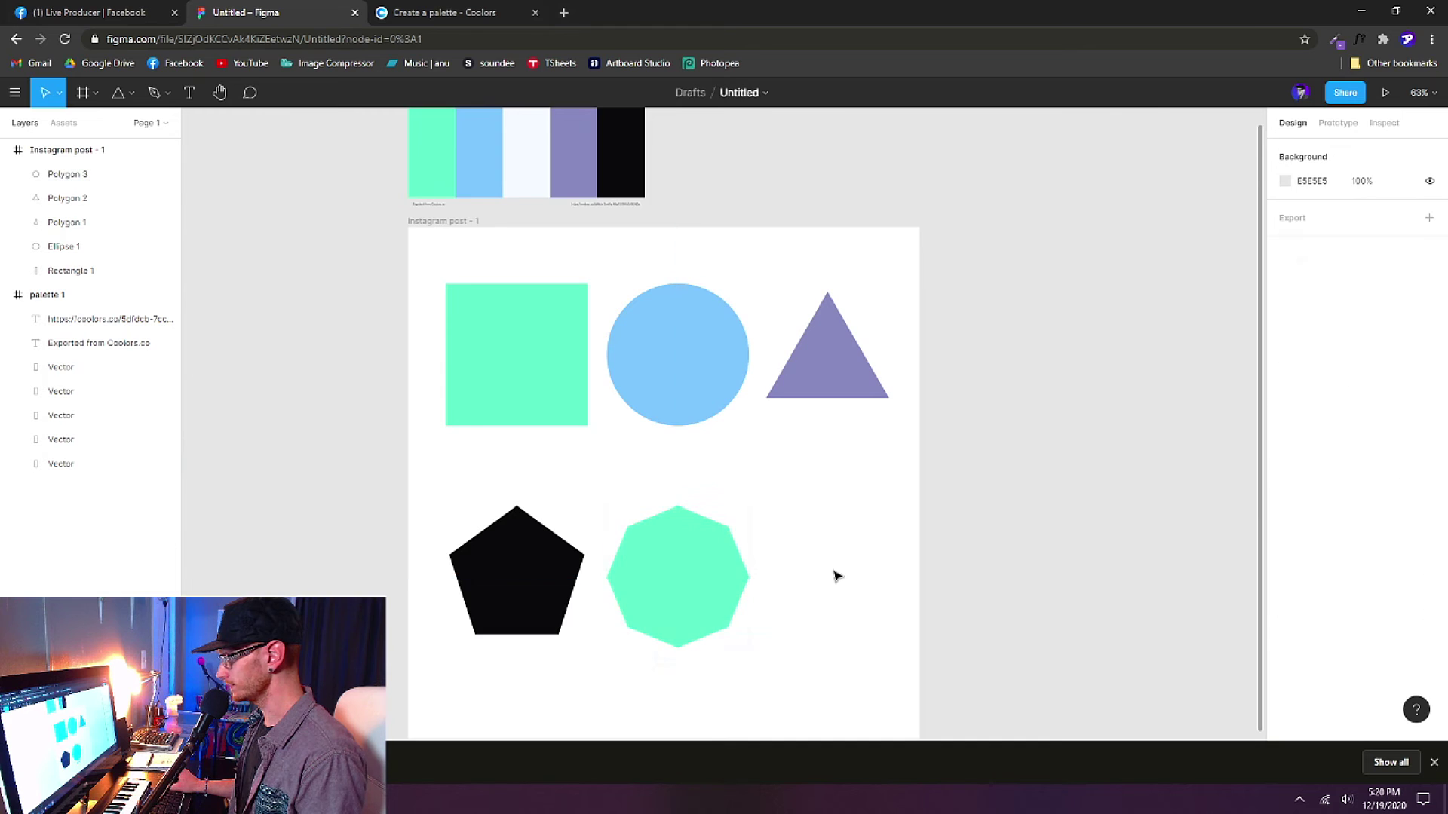
# Draw a five-pointed star about 273 × 273 beside the octagon, below the triangle.
pyautogui.scroll(-1, 834, 576)
pyautogui.click(129, 92)
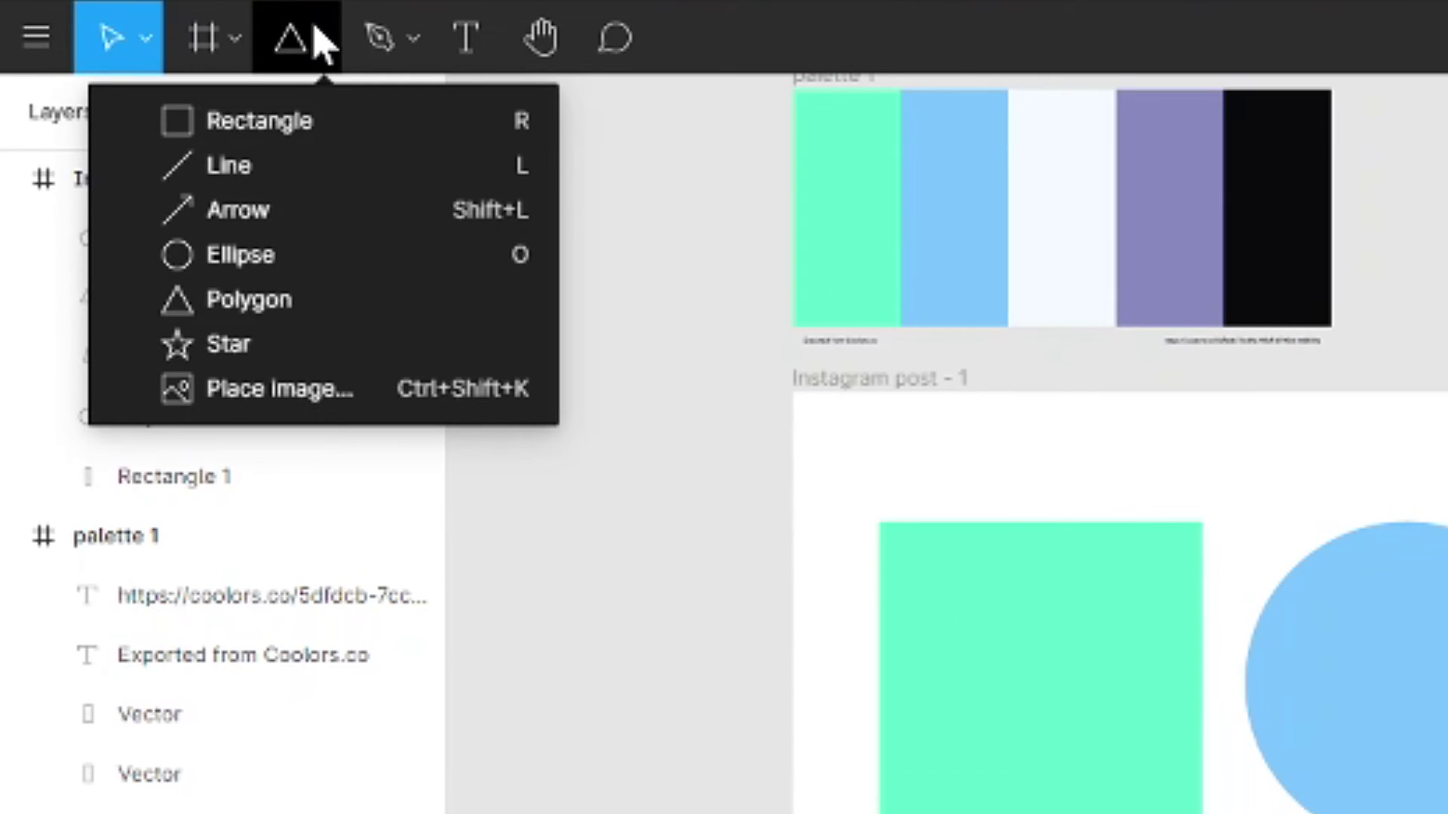
pyautogui.click(330, 49)
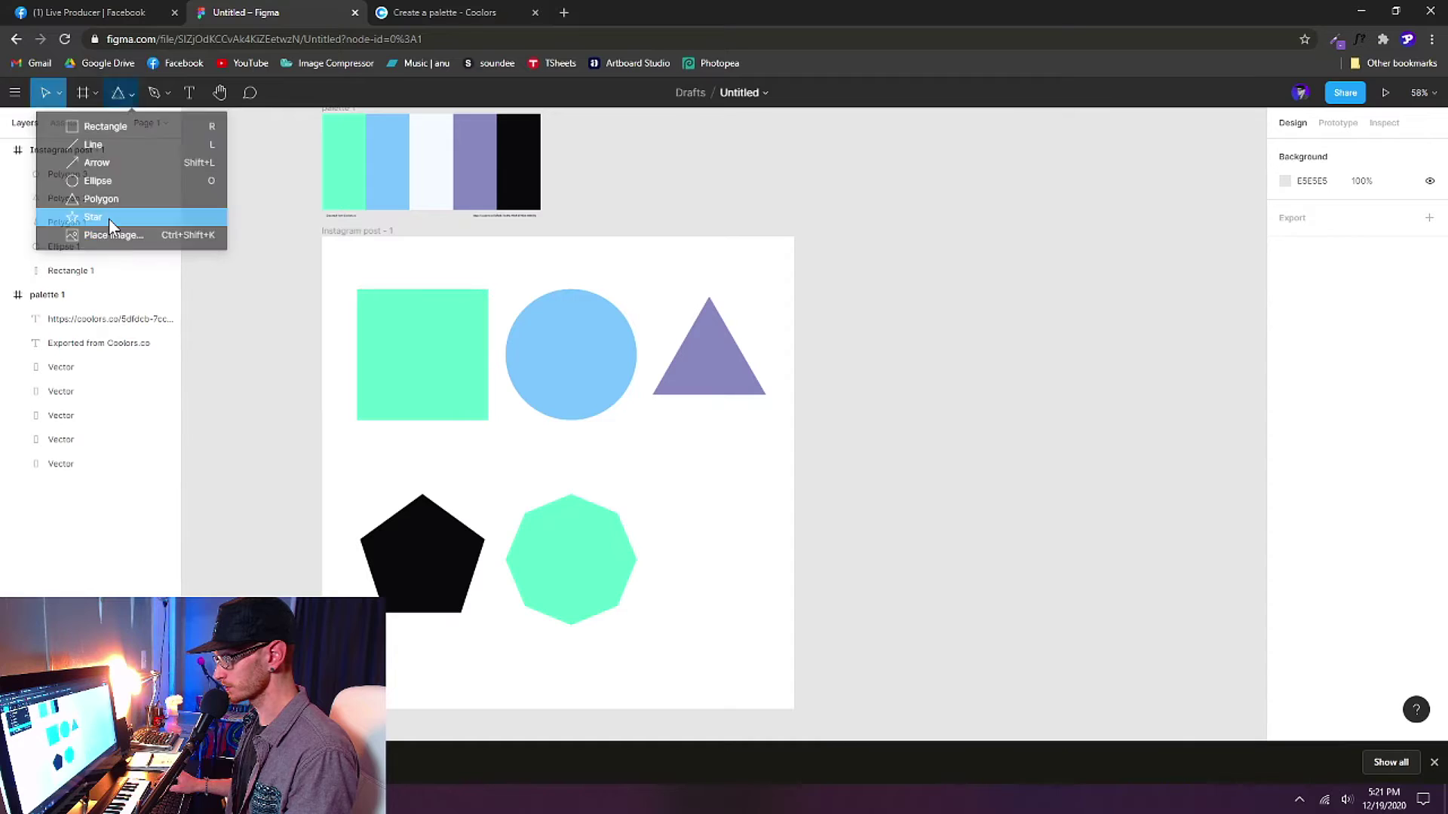
pyautogui.click(270, 351)
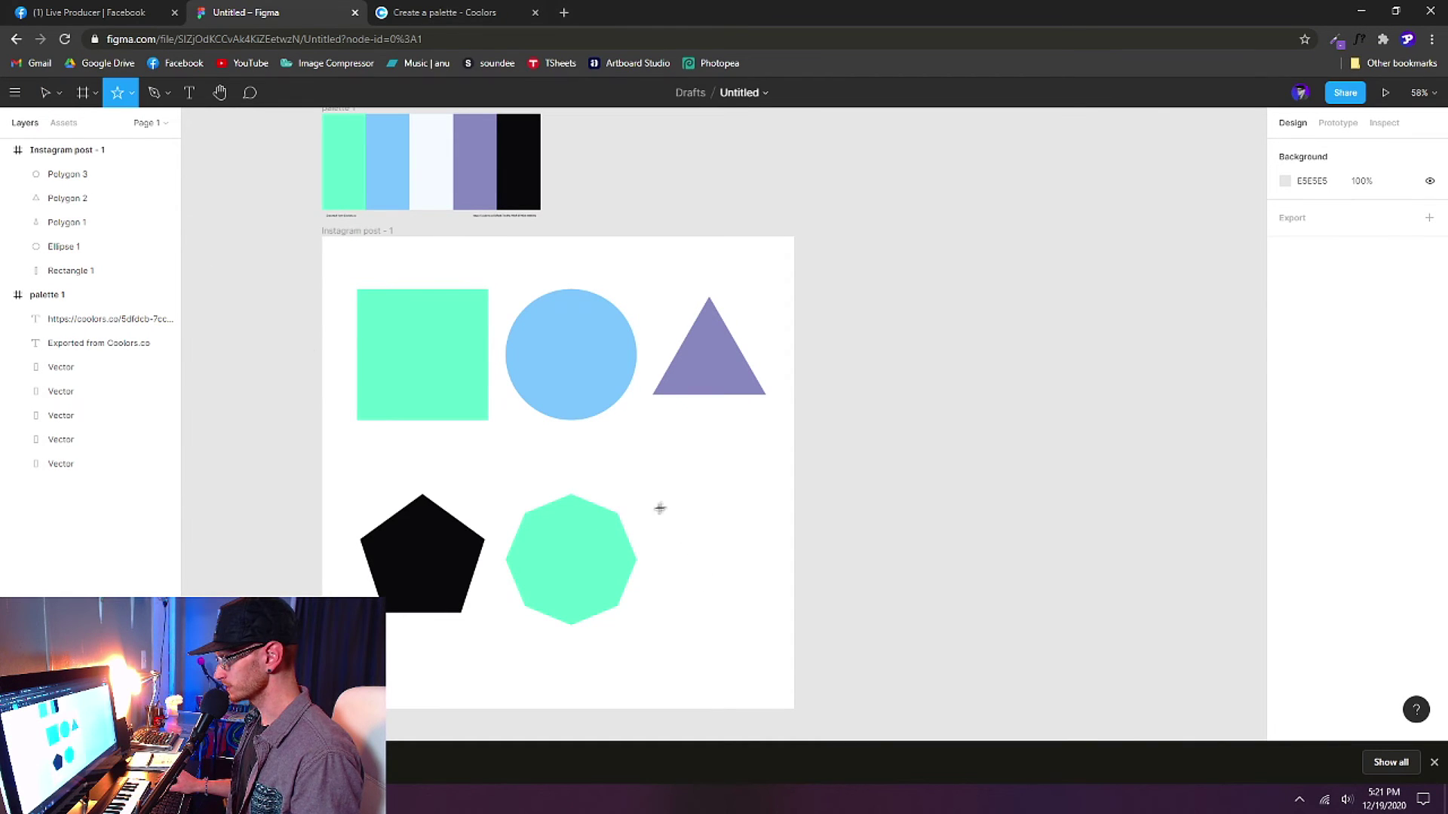
pyautogui.moveTo(668, 506); pyautogui.dragTo(763, 630)
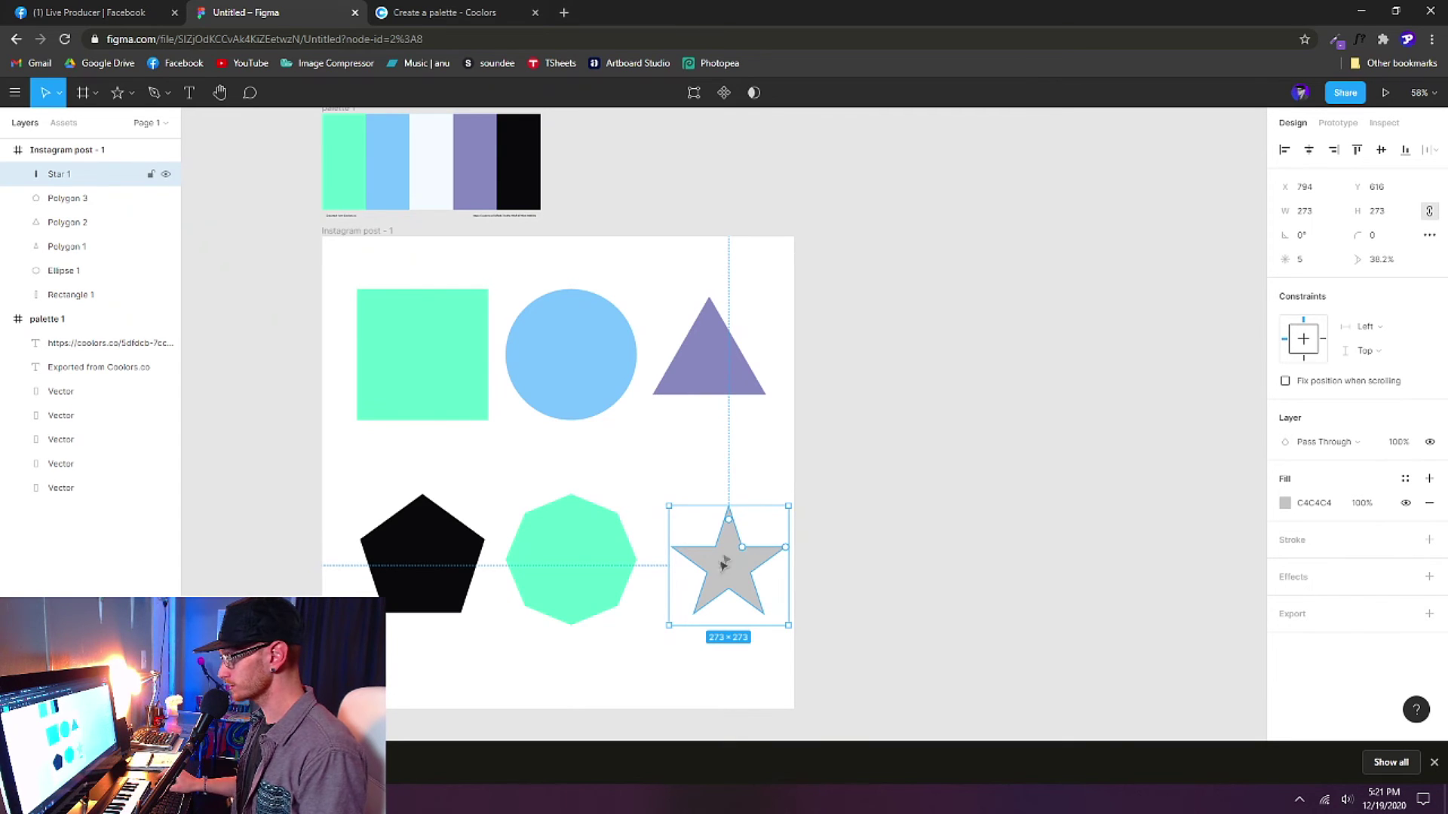
# Try narrowing the star to about 139 wide by resizing its bounding box, and undo the resizing.
pyautogui.moveTo(784, 552); pyautogui.dragTo(730, 555)
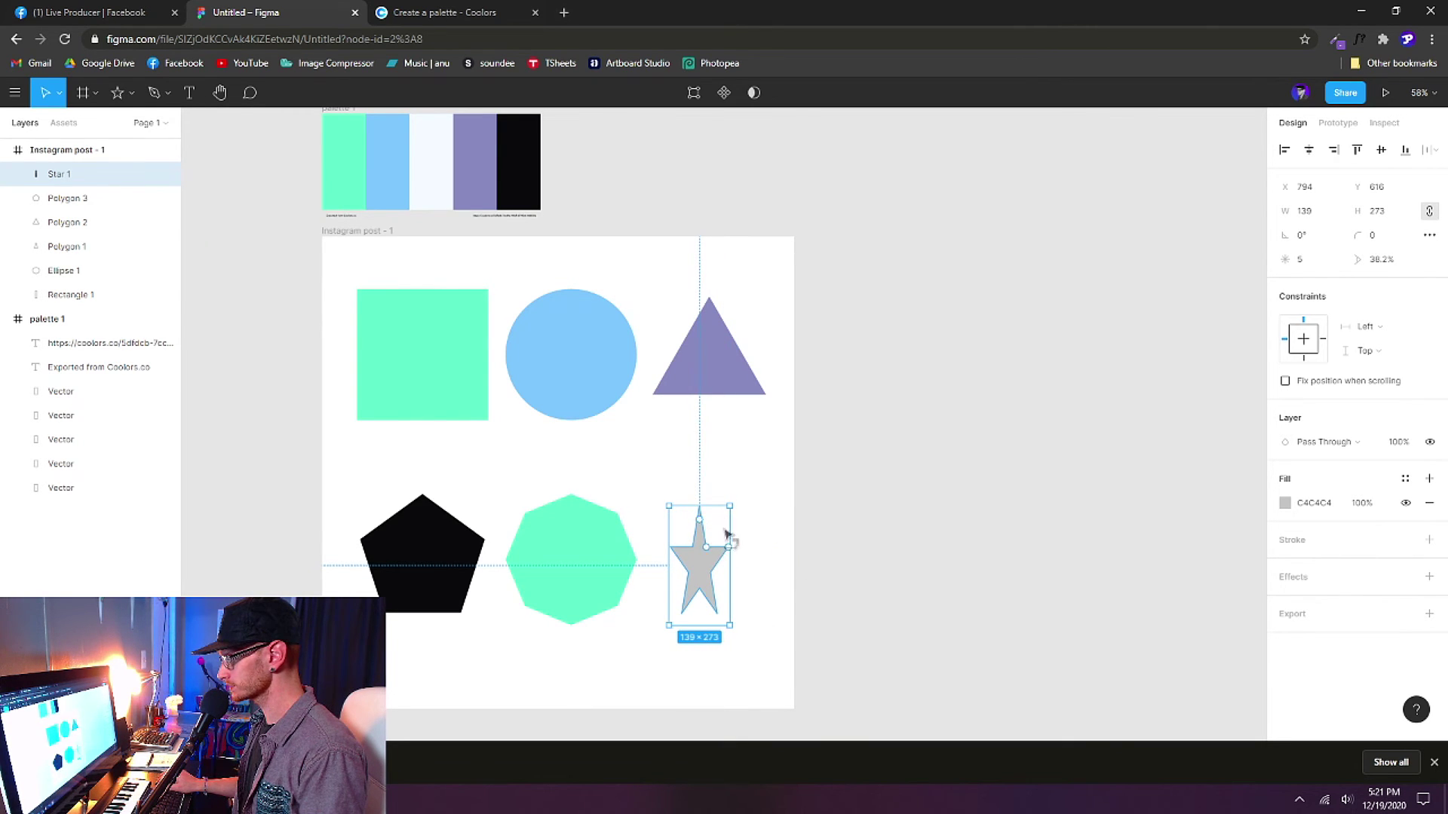
pyautogui.moveTo(693, 505); pyautogui.dragTo(723, 590)
pyautogui.hotkey('ctrl', 'z')
pyautogui.hotkey('ctrl', 'z')
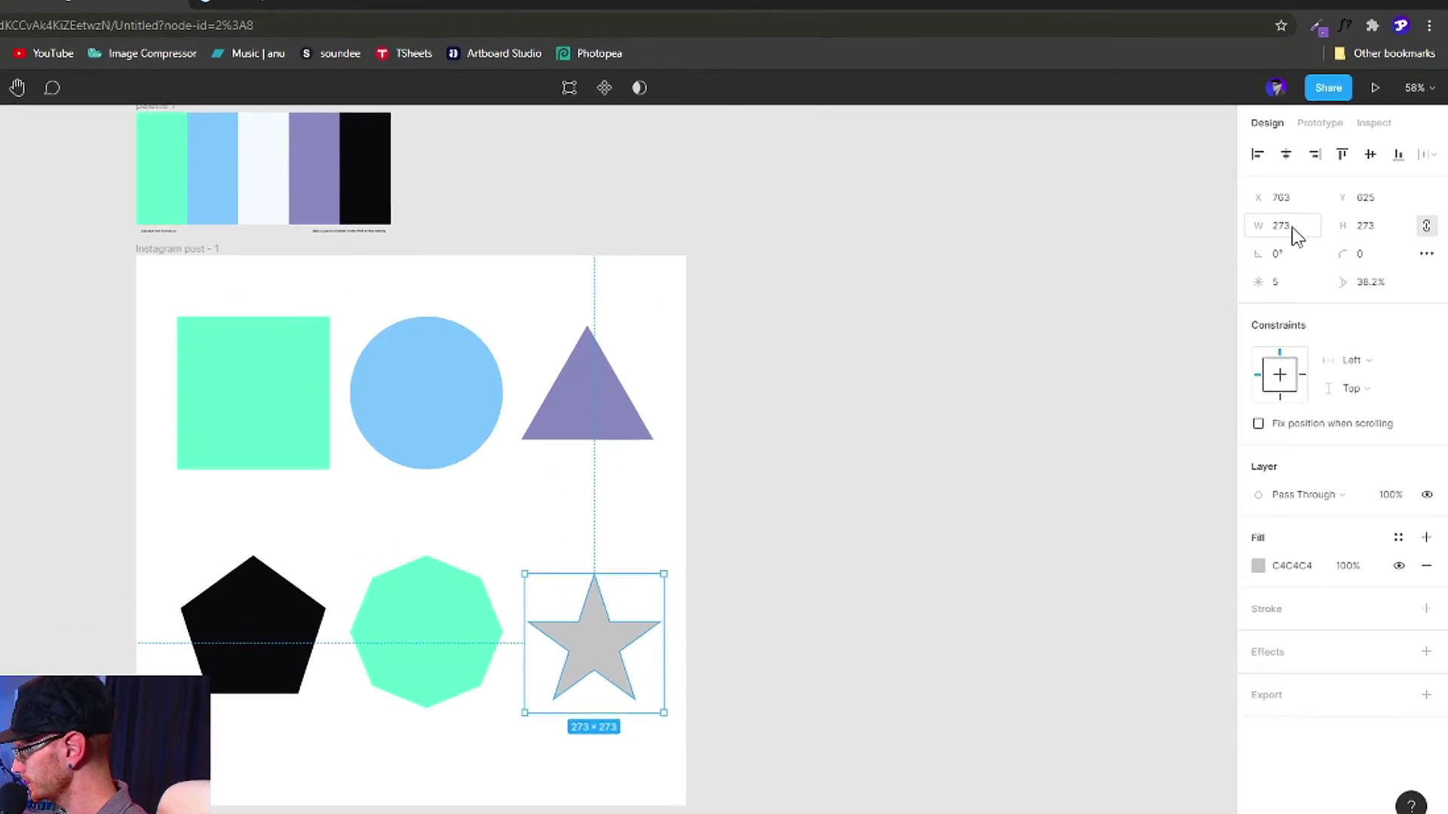
# Set the star's size to 300 × 300 with its proportions locked.
pyautogui.click(1301, 212)
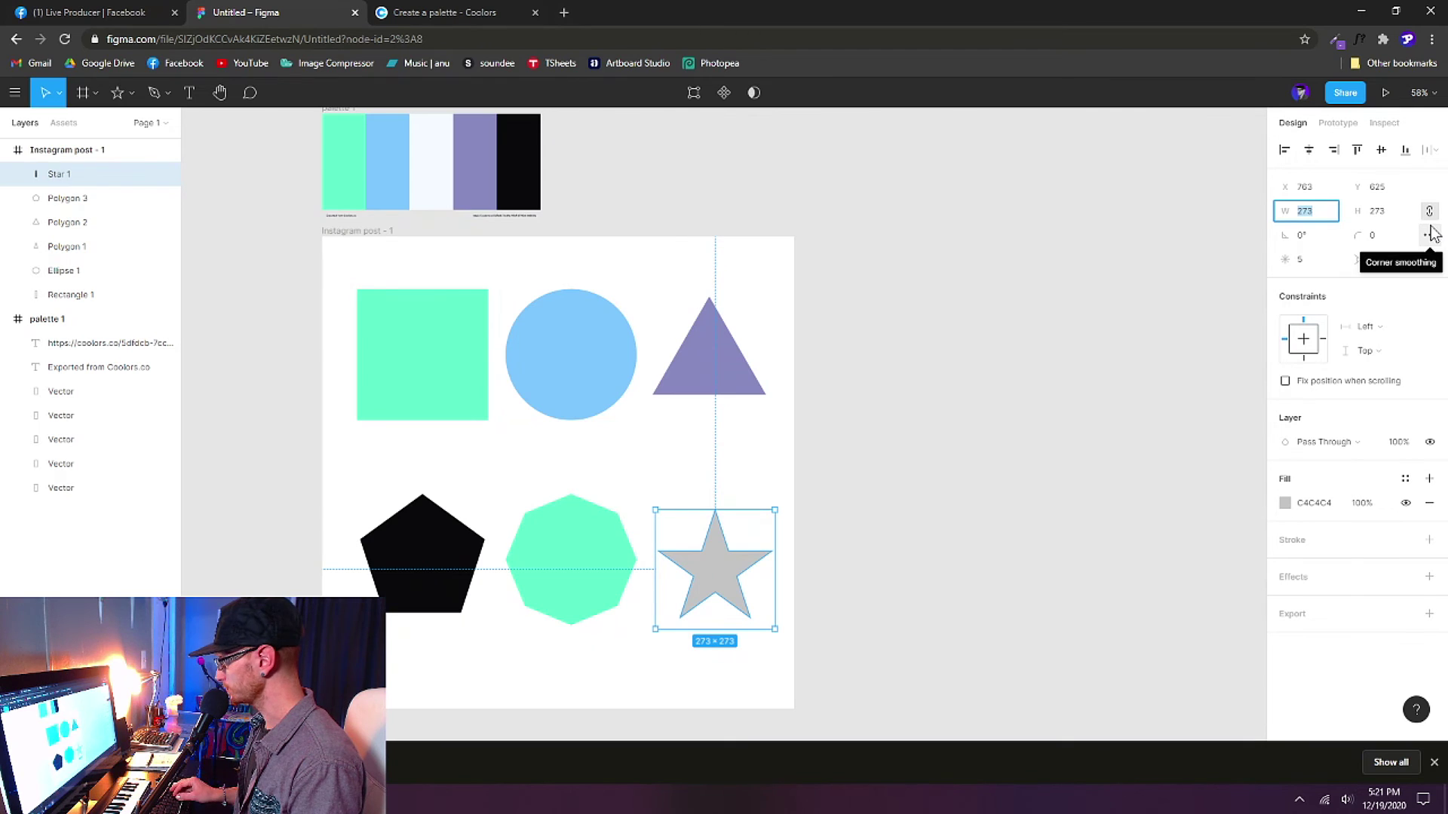
pyautogui.write('300')
pyautogui.press('Return')
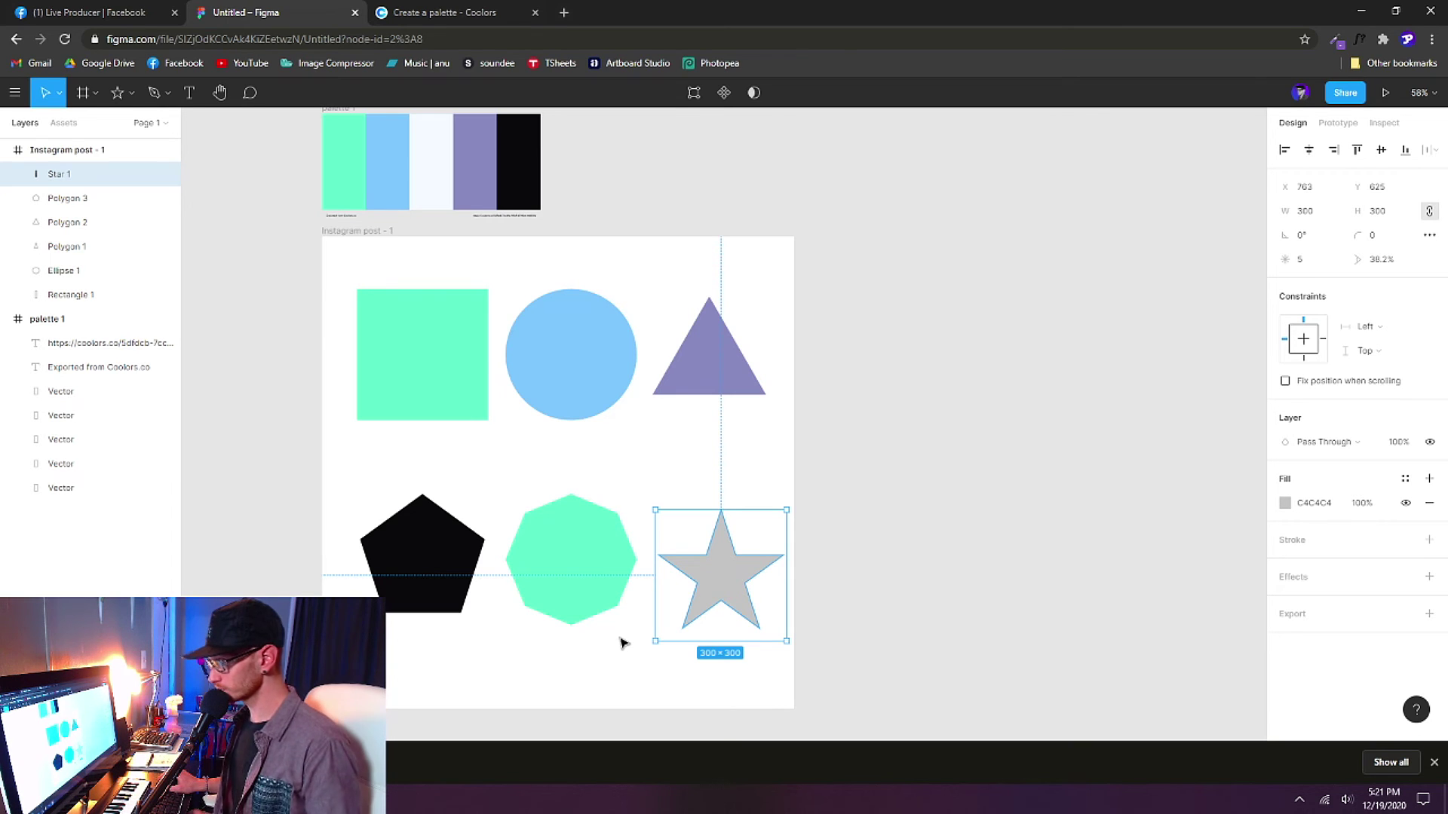
# Try reducing the star's ratio to 37% with its inner handle, and undo the change.
pyautogui.scroll(2, 716, 600)
pyautogui.scroll(1, 717, 599)
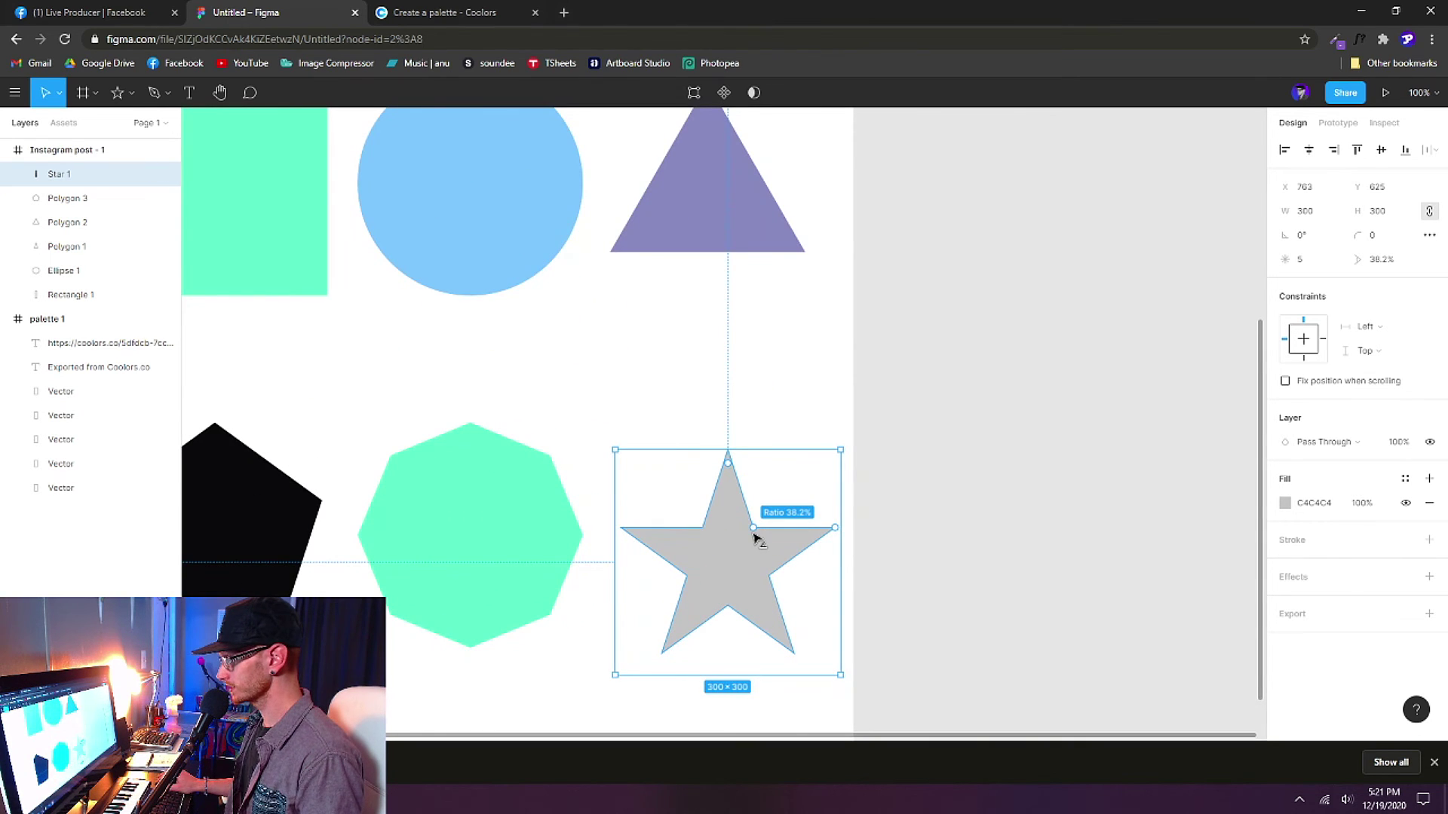
pyautogui.moveTo(757, 532)
pyautogui.mouseDown()
pyautogui.moveTo(798, 495)
pyautogui.moveTo(744, 563)
pyautogui.moveTo(788, 511)
pyautogui.moveTo(762, 546)
pyautogui.mouseUp()
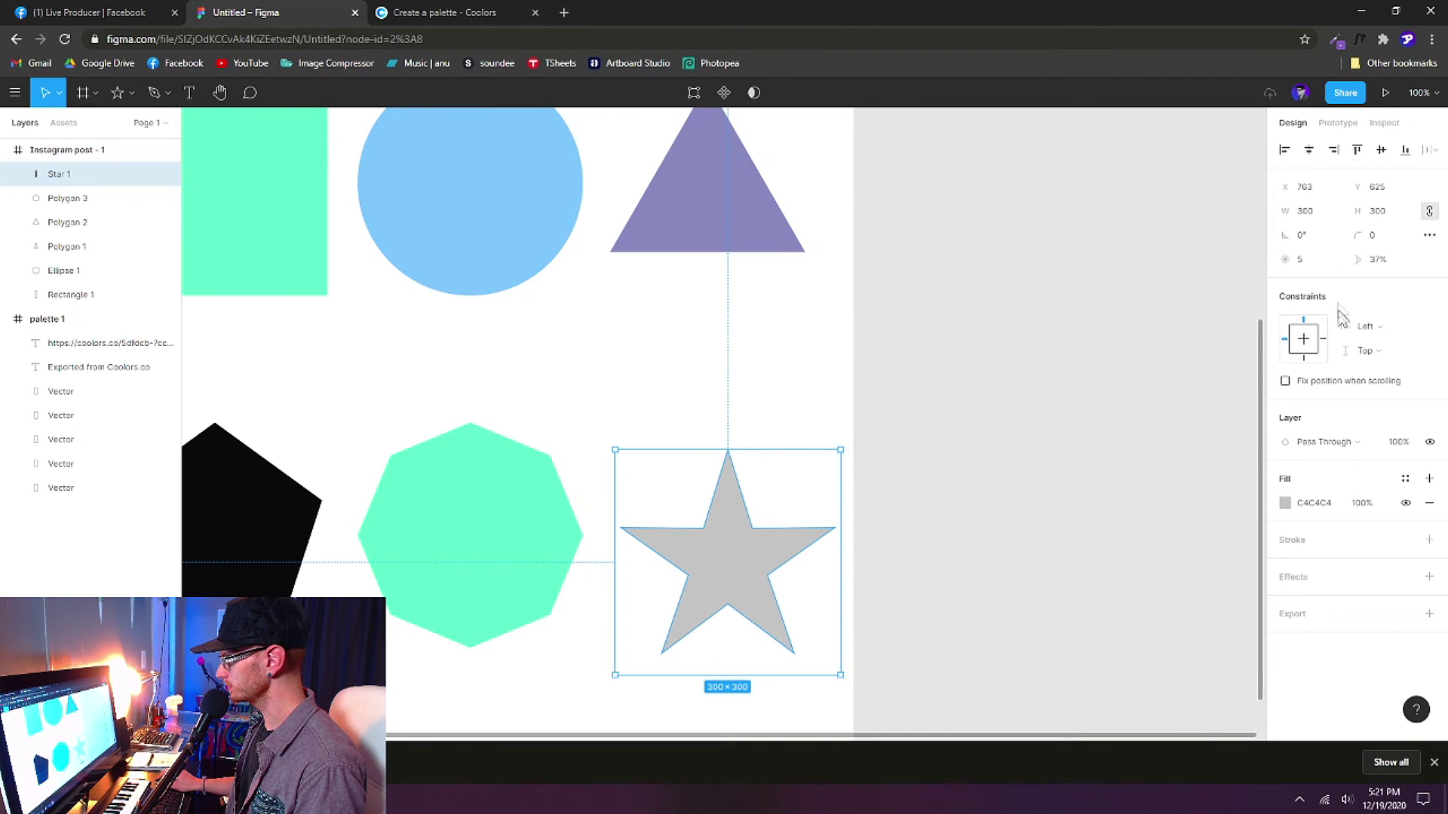
pyautogui.hotkey('ctrl', 'z')
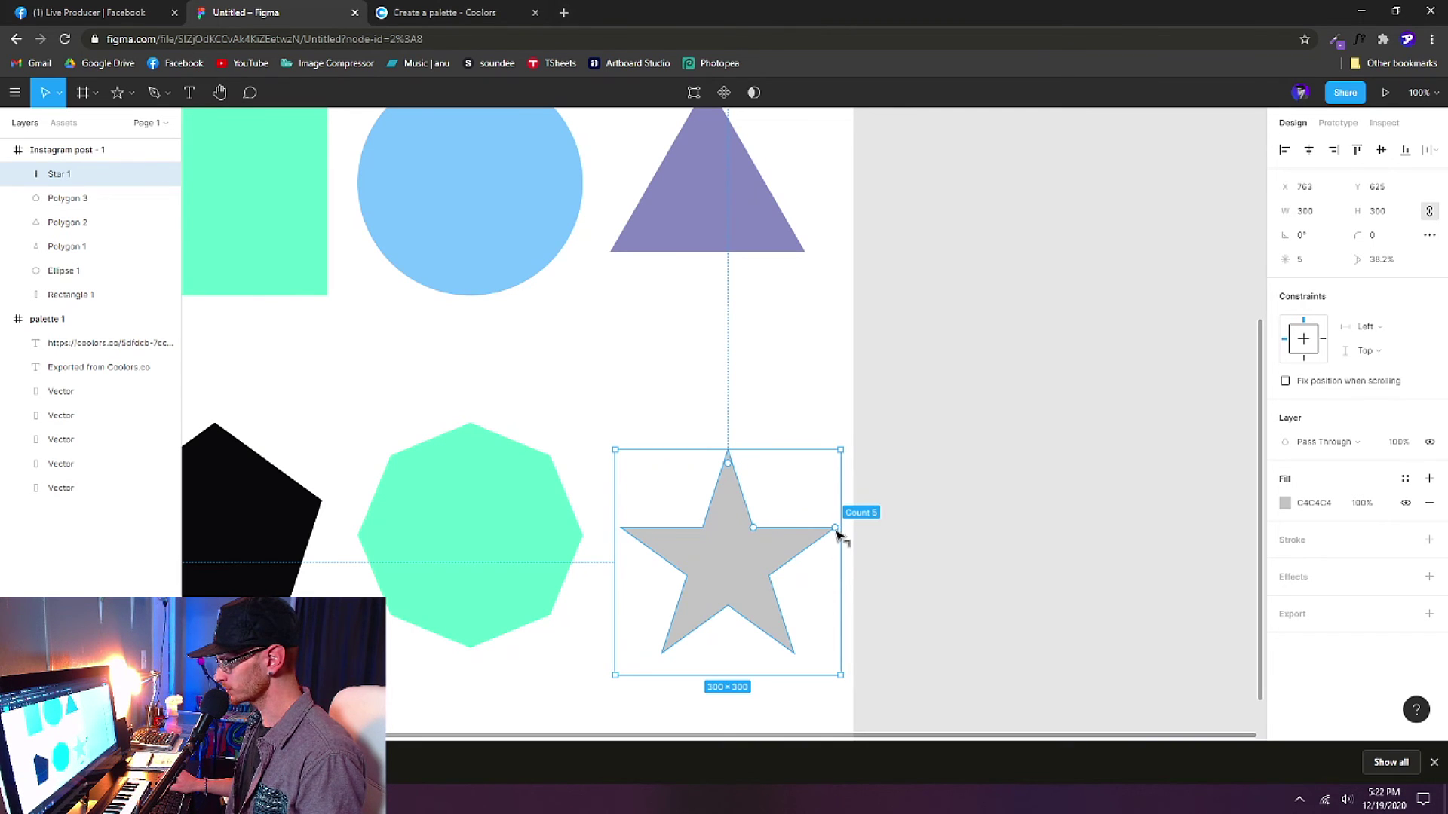
# Try point counts of 4 and 14 and a 66% ratio on the star, and undo these changes.
pyautogui.moveTo(838, 549)
pyautogui.mouseDown()
pyautogui.moveTo(827, 624)
pyautogui.moveTo(832, 575)
pyautogui.mouseUp()
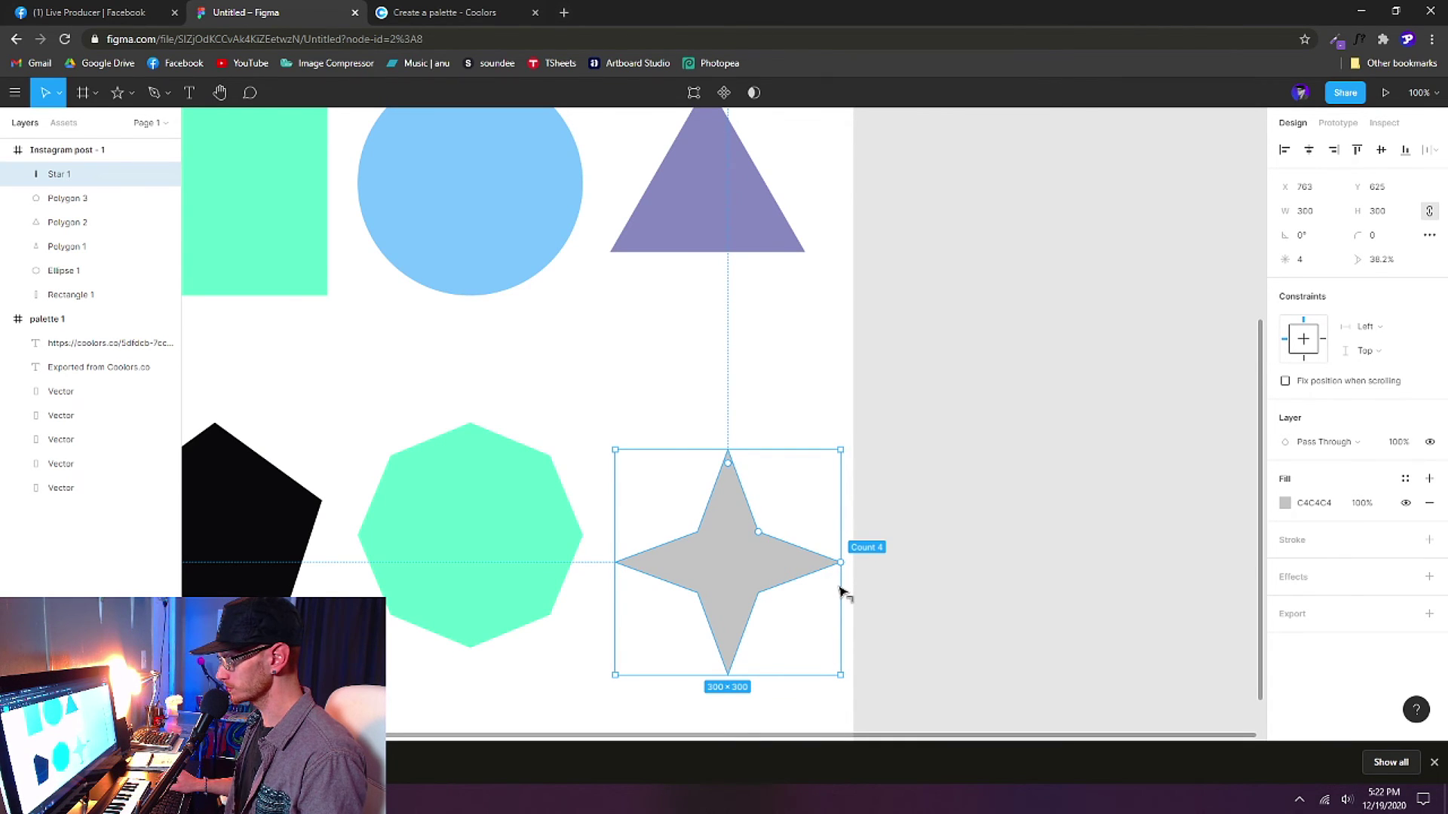
pyautogui.moveTo(841, 577); pyautogui.dragTo(778, 473)
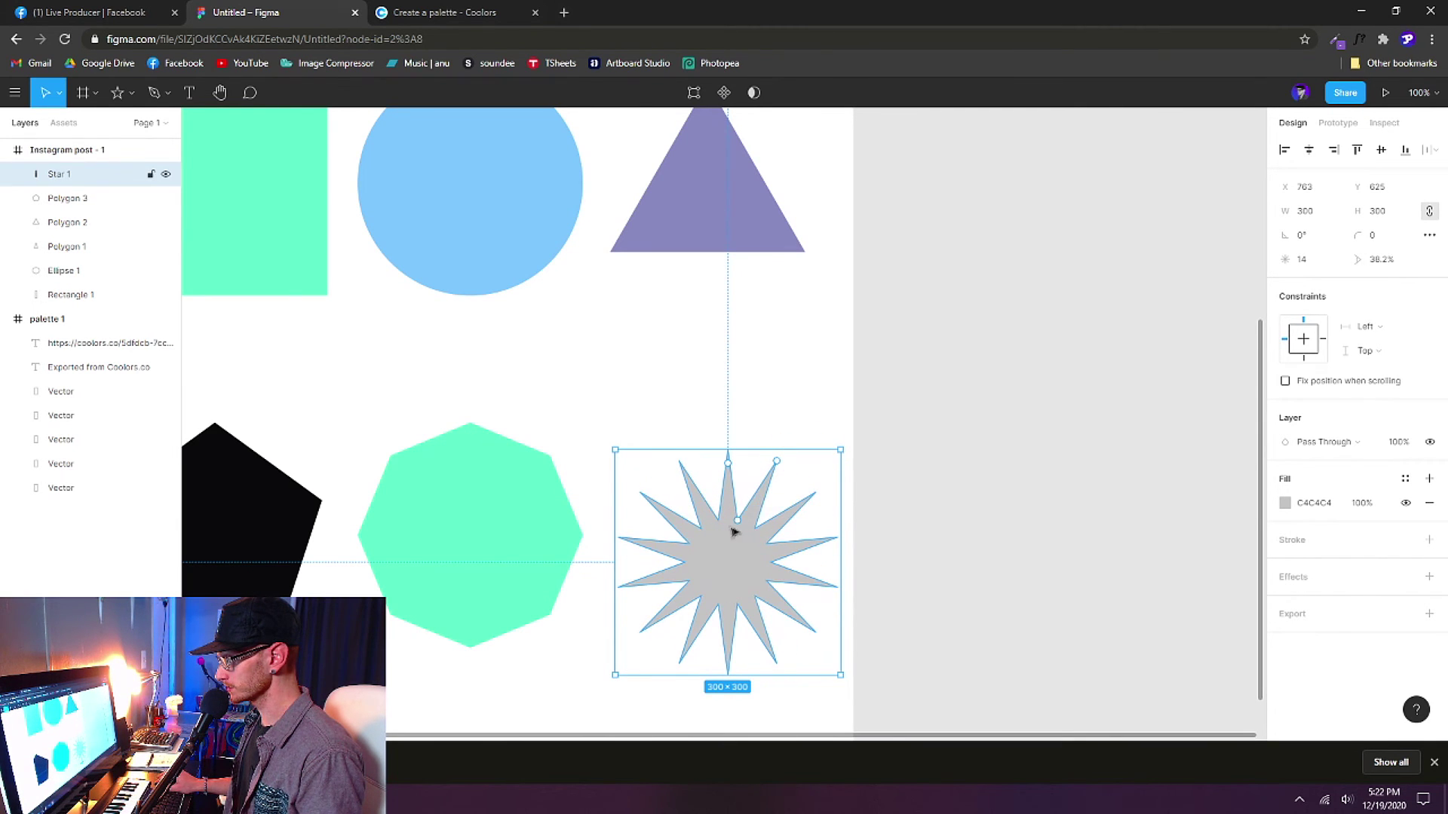
pyautogui.moveTo(746, 520); pyautogui.dragTo(750, 497)
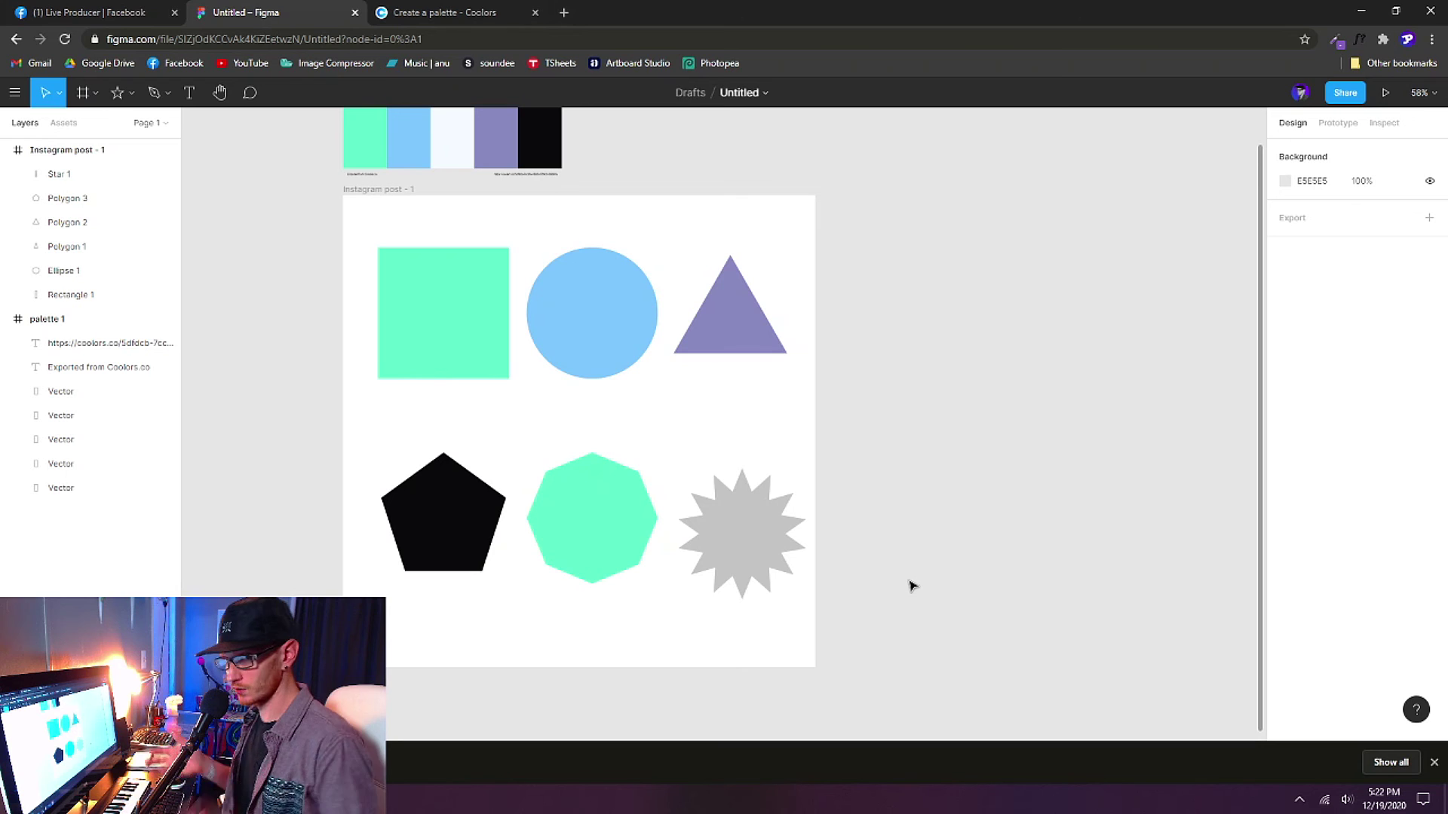
pyautogui.click(740, 536)
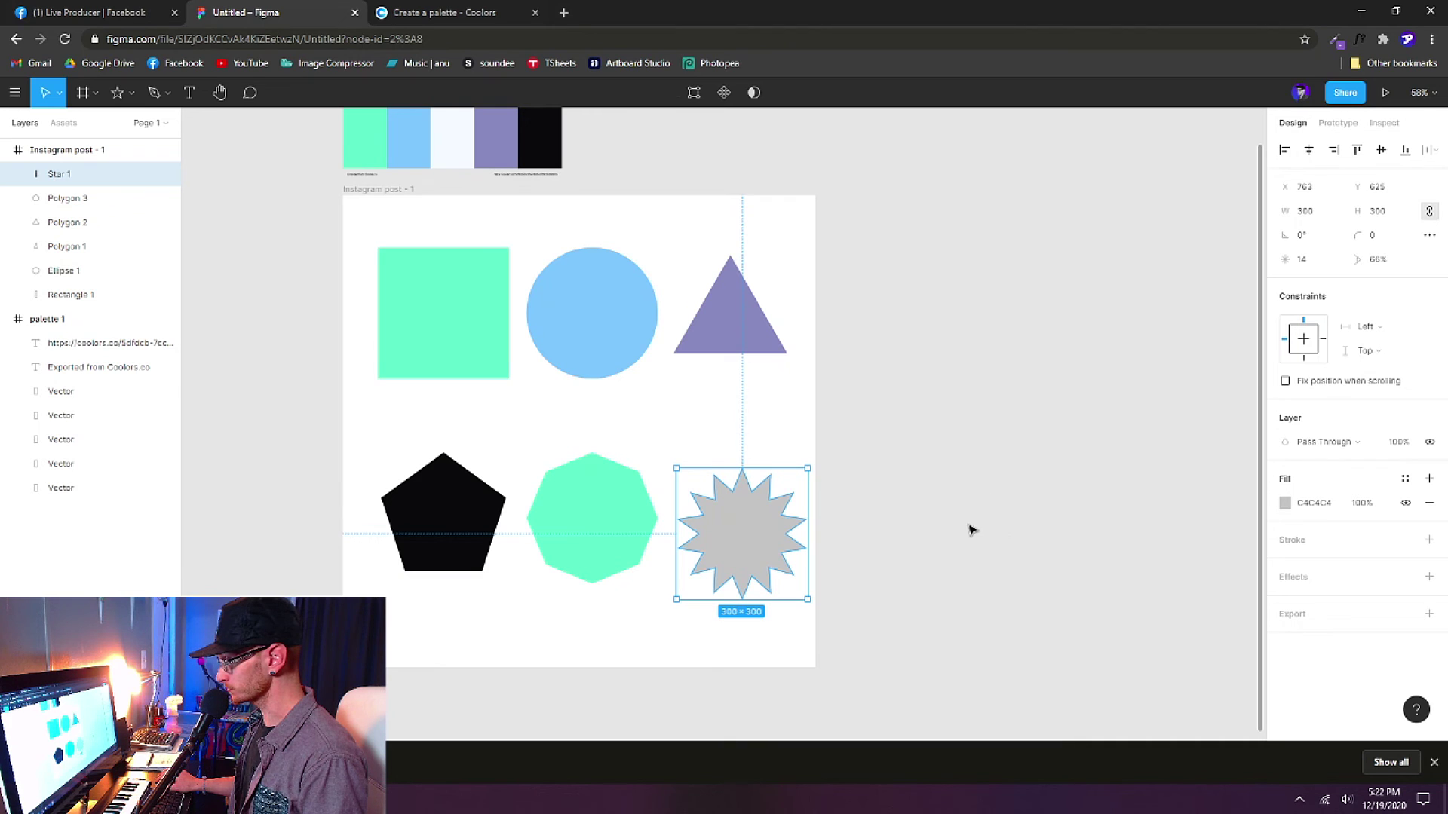
pyautogui.hotkey('ctrl', 'z')
pyautogui.hotkey('ctrl', 'z')
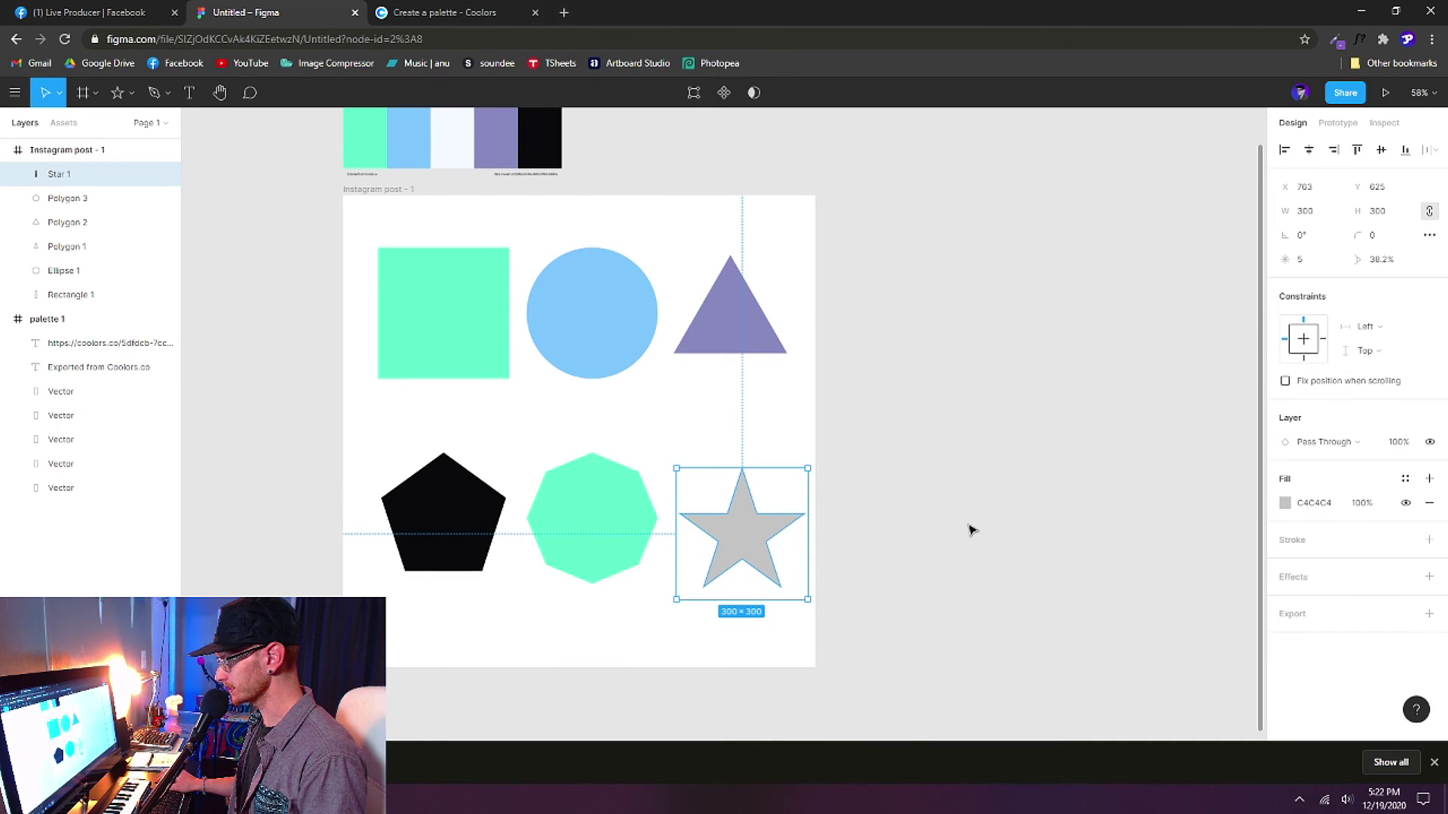
# Fill the star with the light blue 7CC6FE sampled from the palette using the eyedropper.
pyautogui.moveTo(888, 458); pyautogui.dragTo(934, 503)
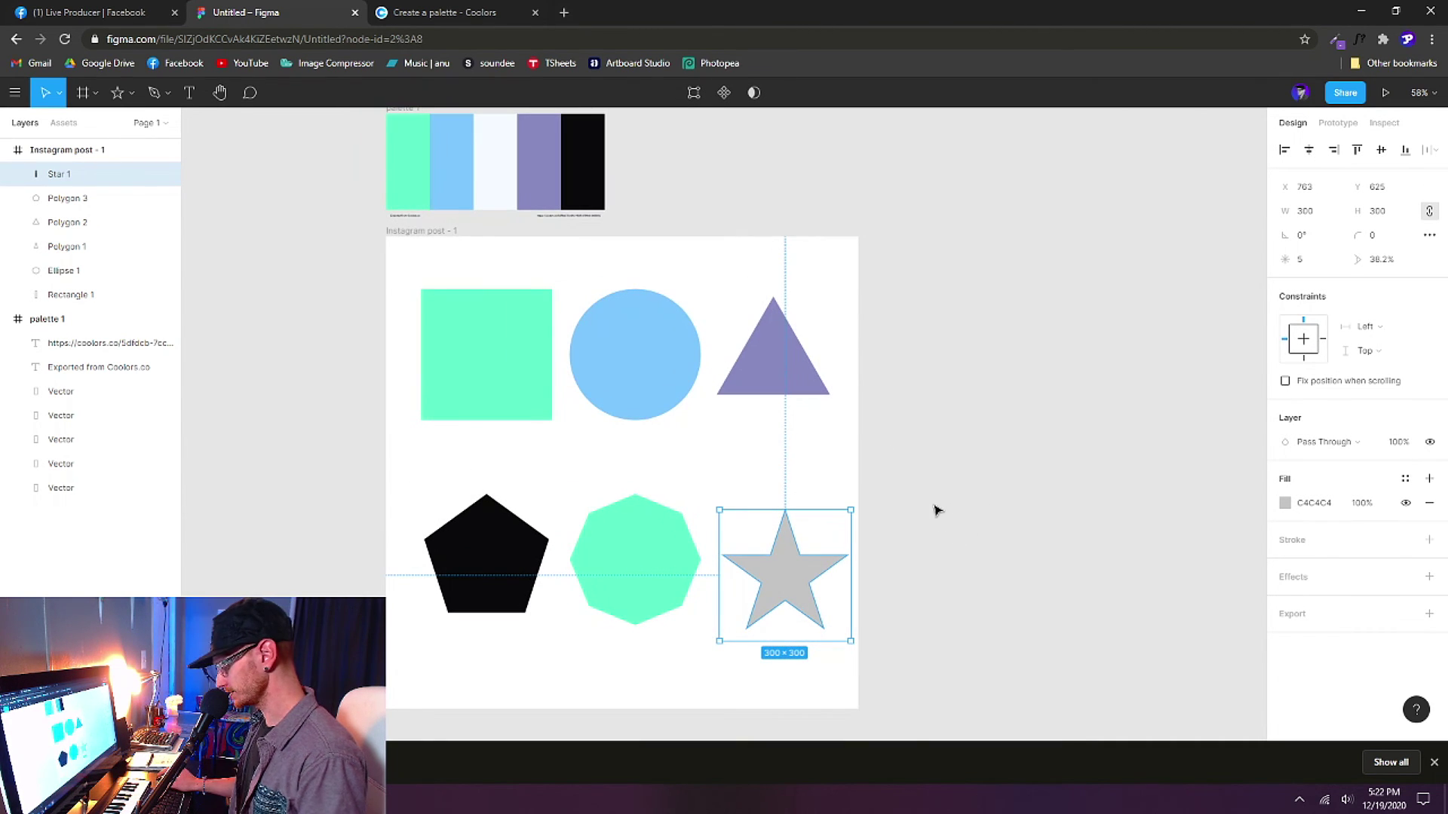
pyautogui.press('i')
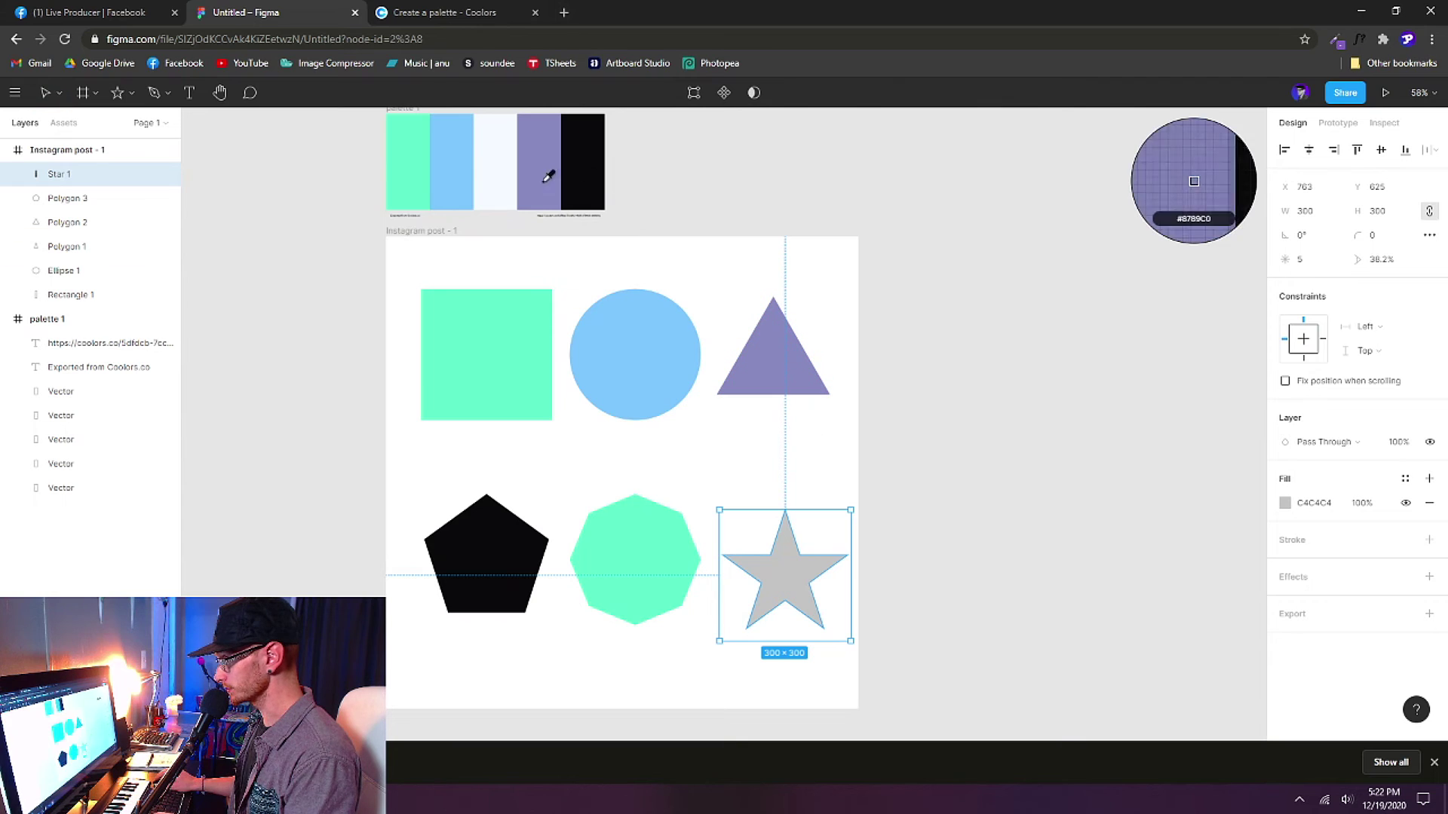
pyautogui.click(461, 171)
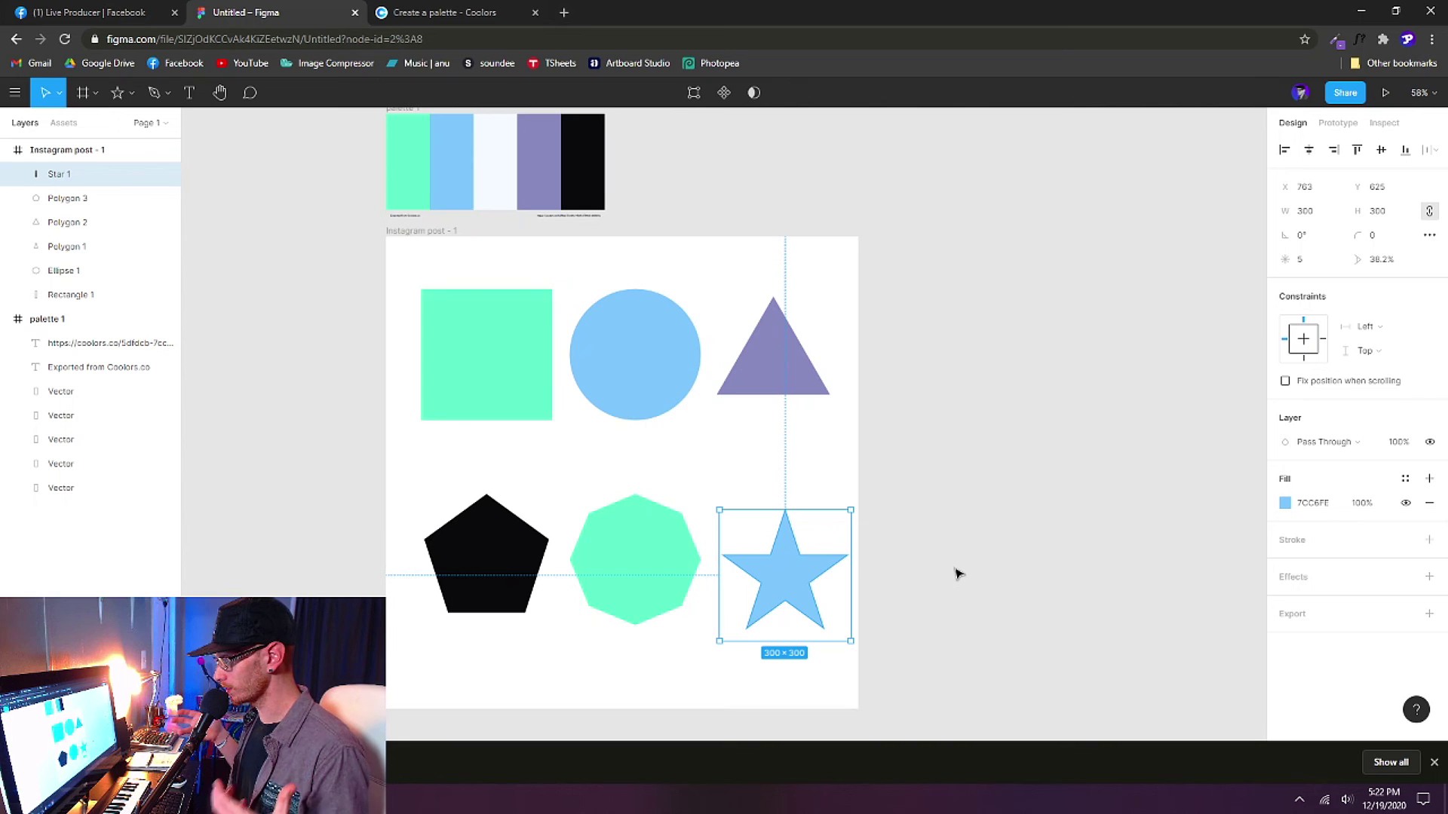
# Tidy up all six shapes in the Instagram post frame into an even grid with vertical spacing 80 and horizontal spacing 40.
pyautogui.moveTo(977, 658); pyautogui.dragTo(298, 281)
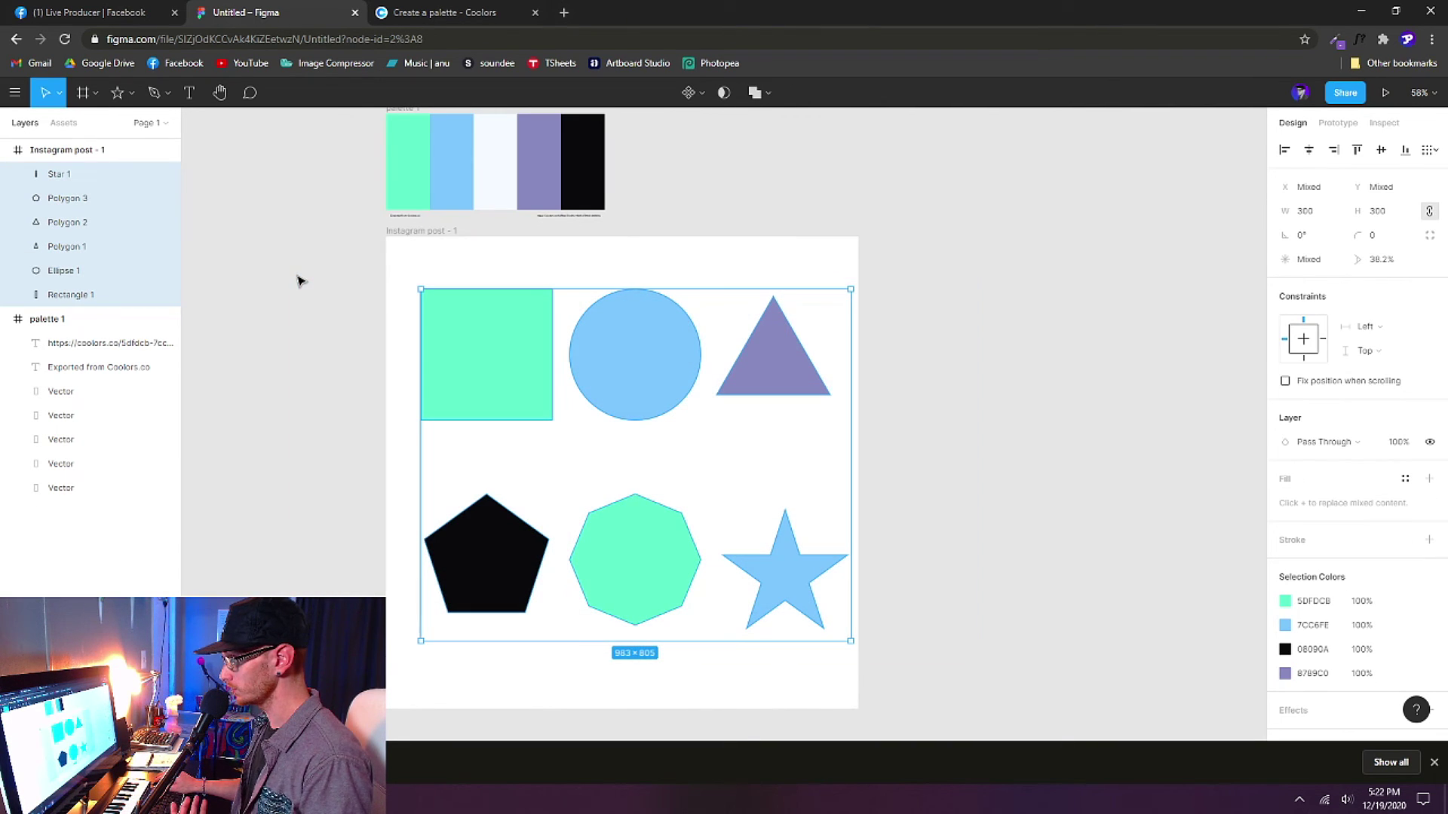
pyautogui.click(347, 324)
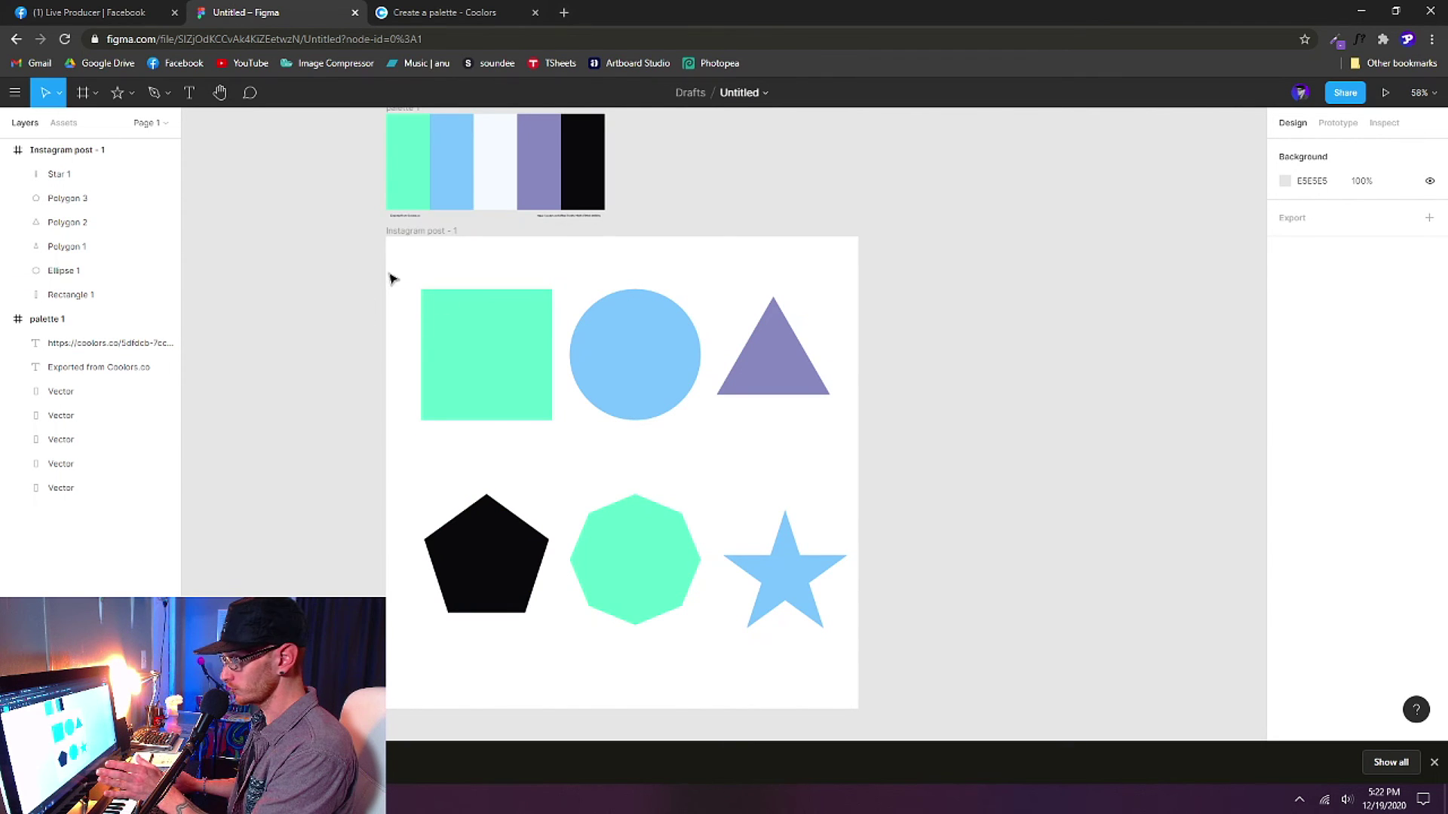
pyautogui.moveTo(352, 270); pyautogui.dragTo(934, 703)
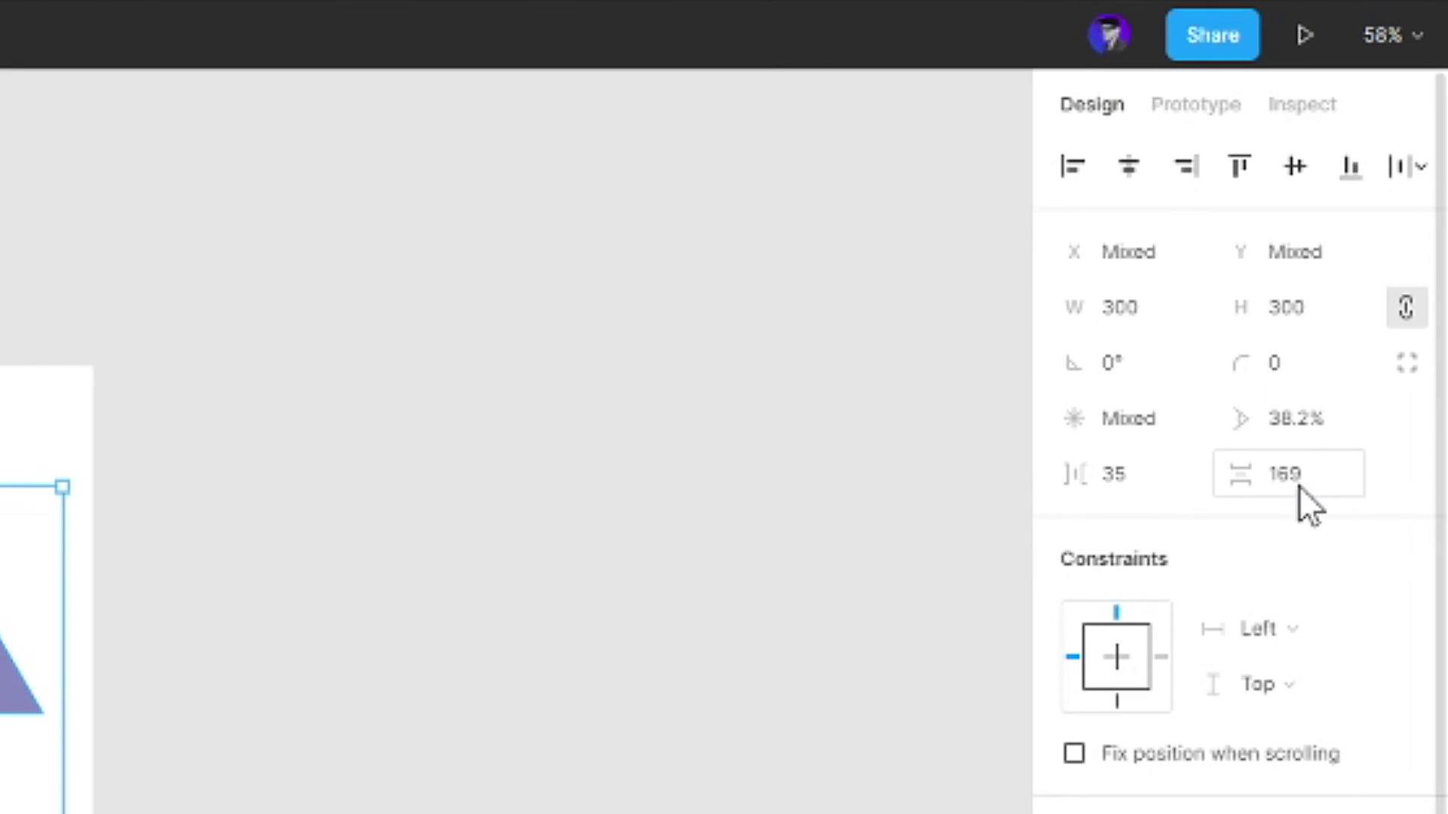
pyautogui.click(1288, 489)
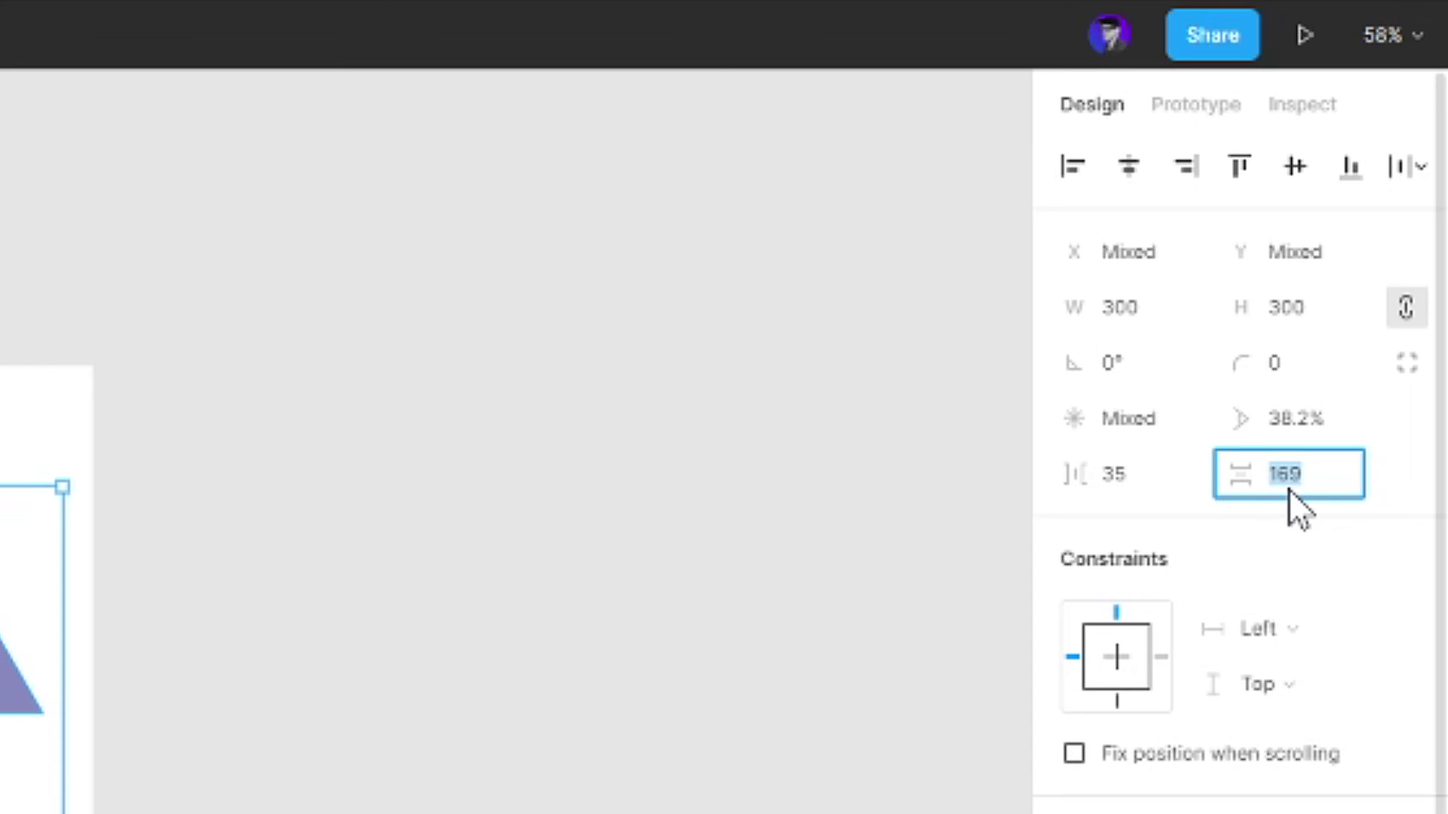
pyautogui.write('80')
pyautogui.press('Return')
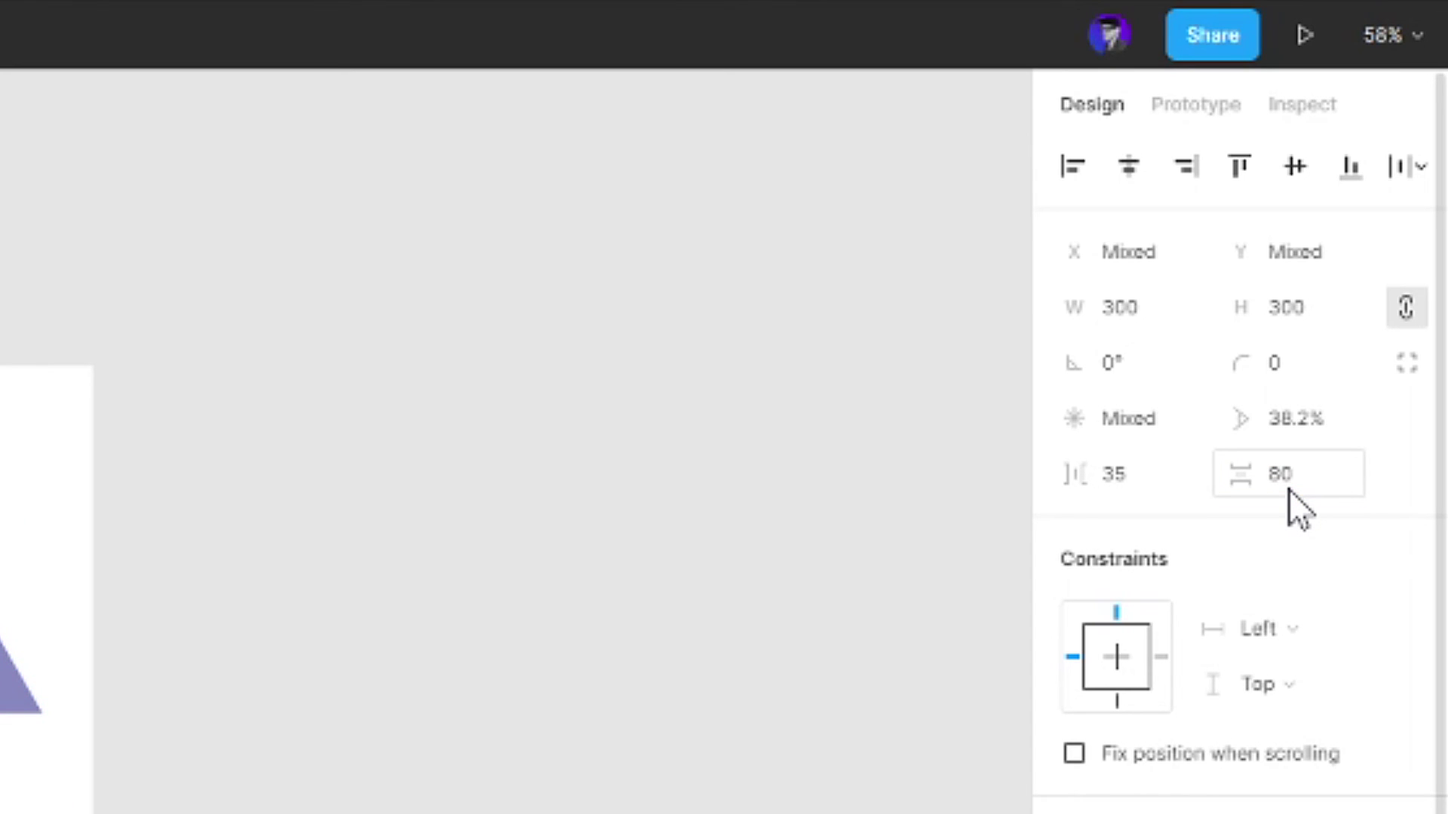
pyautogui.click(1129, 496)
pyautogui.doubleClick(1129, 494)
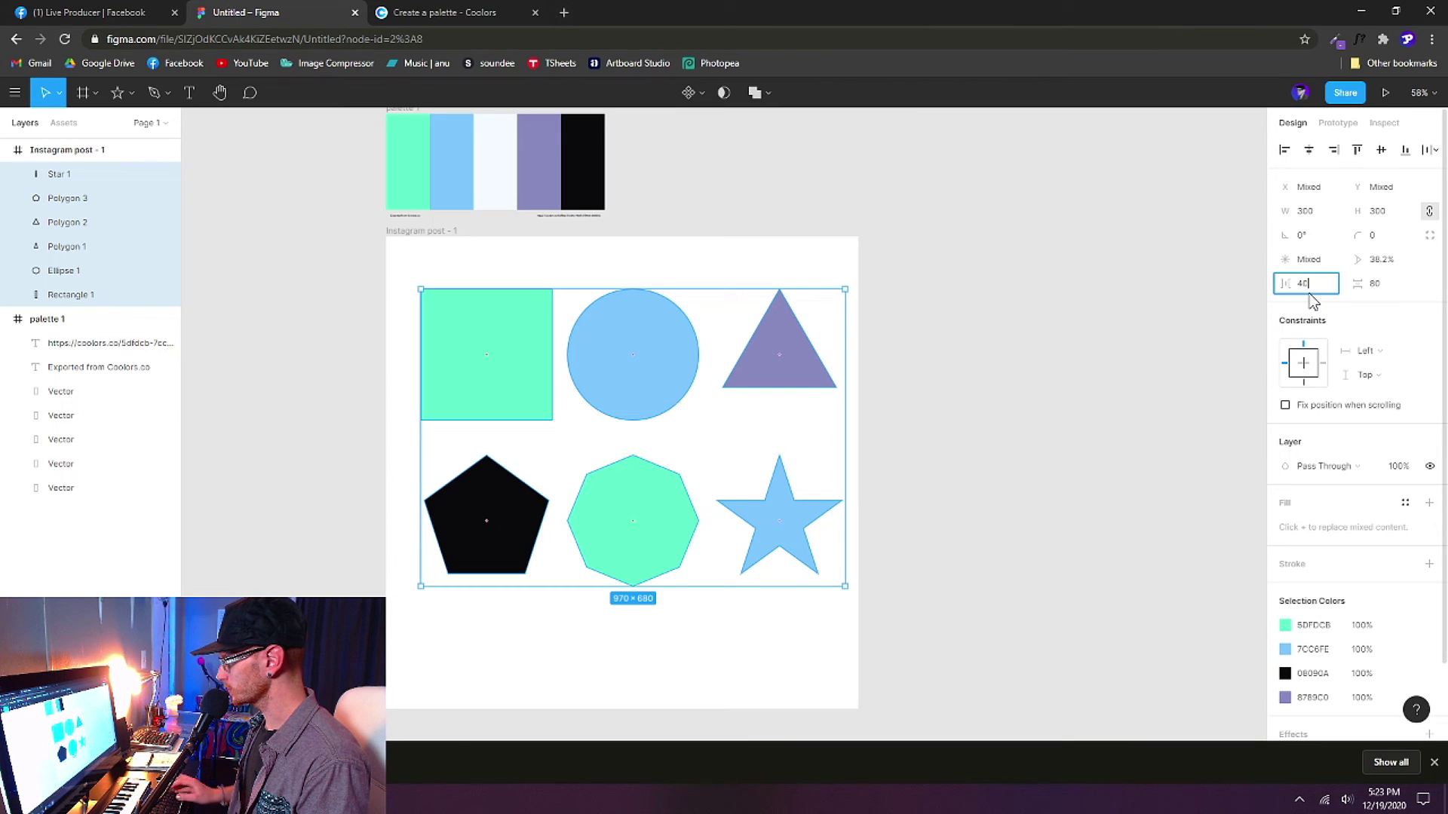
pyautogui.press('Return')
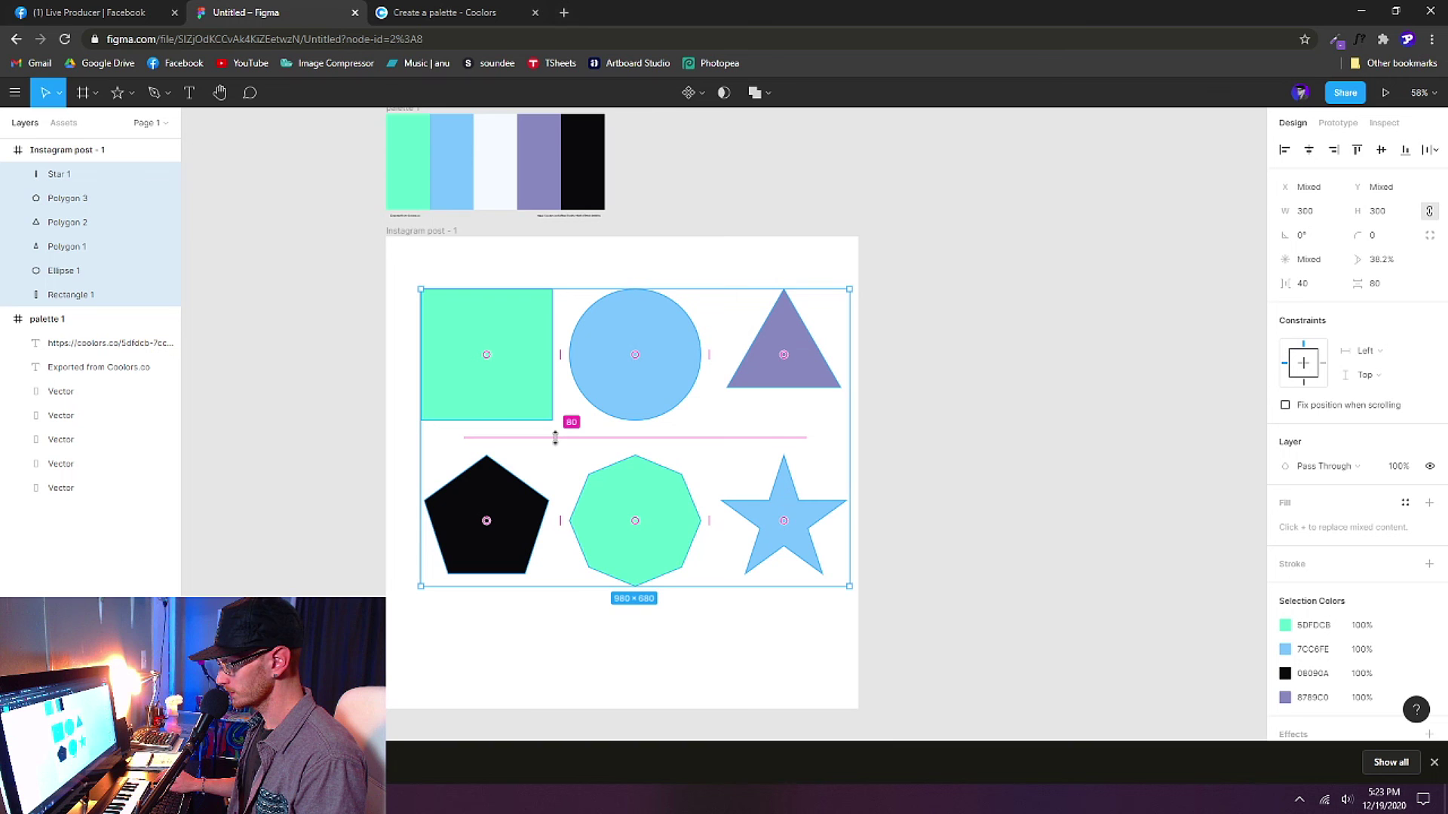
# Adjust the grid's gaps directly on the canvas to 29 horizontally and 88 vertically.
pyautogui.scroll(3, 639, 494)
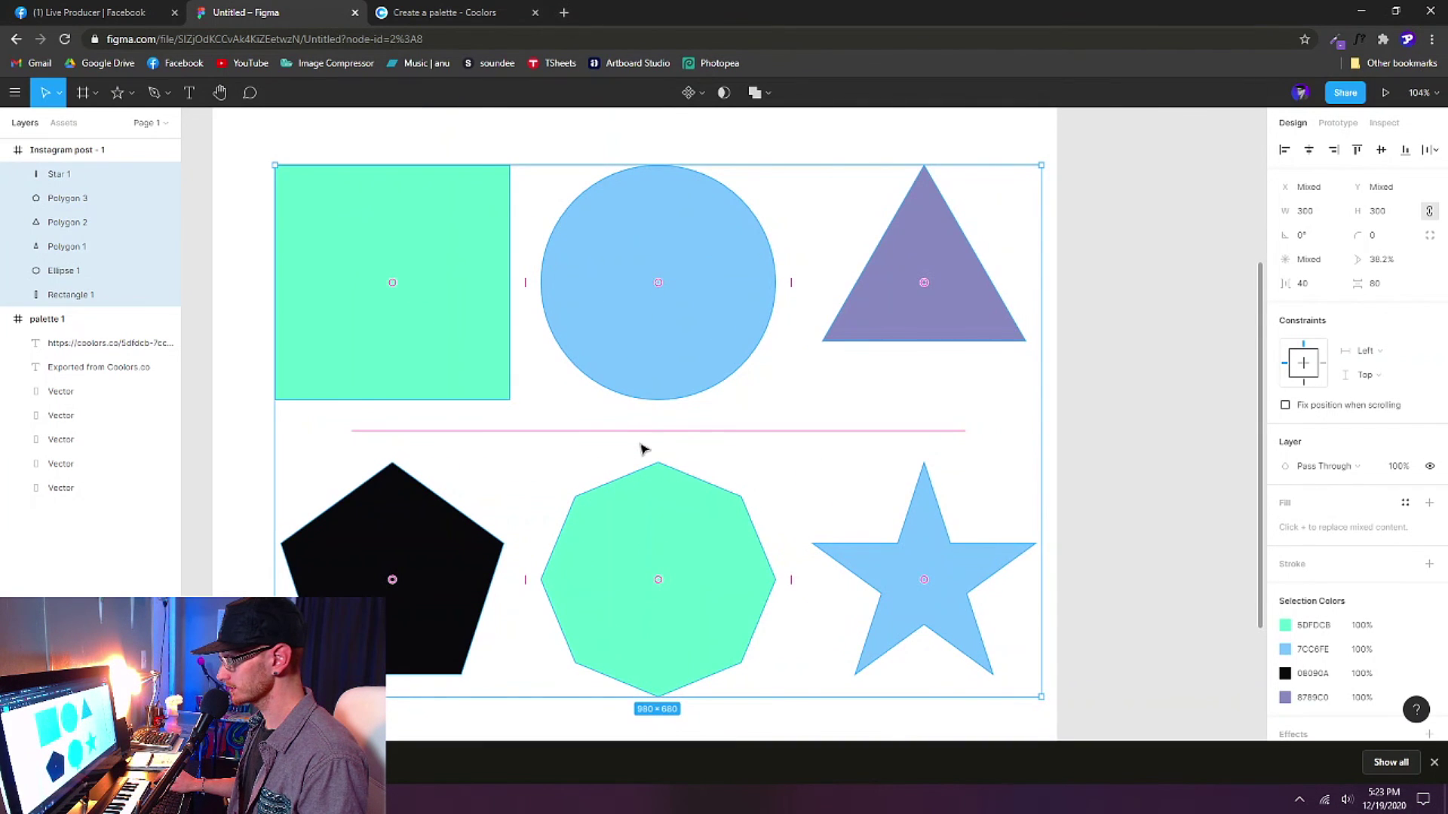
pyautogui.scroll(-2, 640, 449)
pyautogui.moveTo(539, 316); pyautogui.dragTo(530, 315)
pyautogui.moveTo(601, 420)
pyautogui.mouseDown()
pyautogui.moveTo(603, 473)
pyautogui.moveTo(601, 422)
pyautogui.mouseUp()
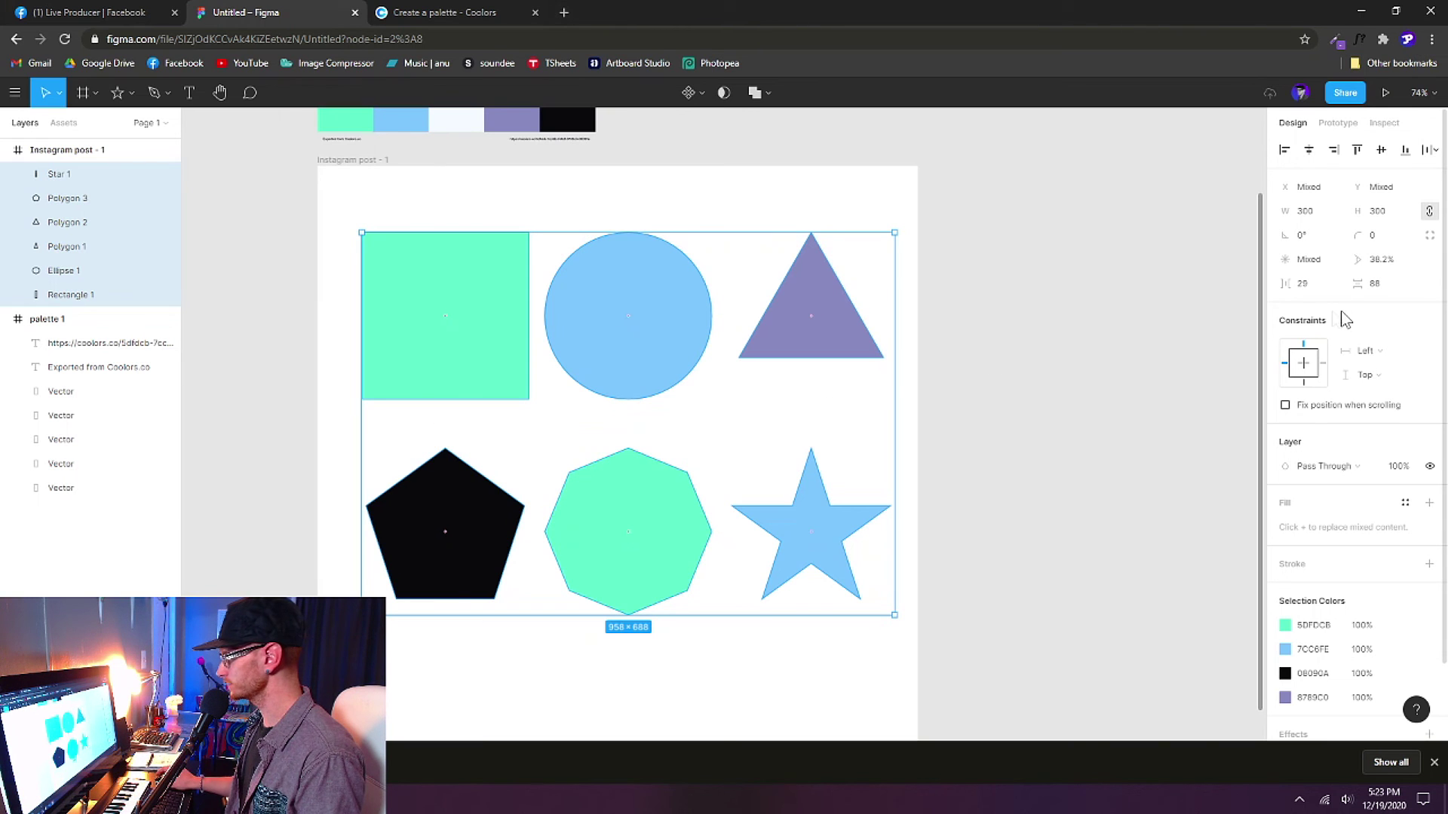
# Set the six shapes' horizontal spacing to 30 and their vertical spacing to 100.
pyautogui.click(1315, 289)
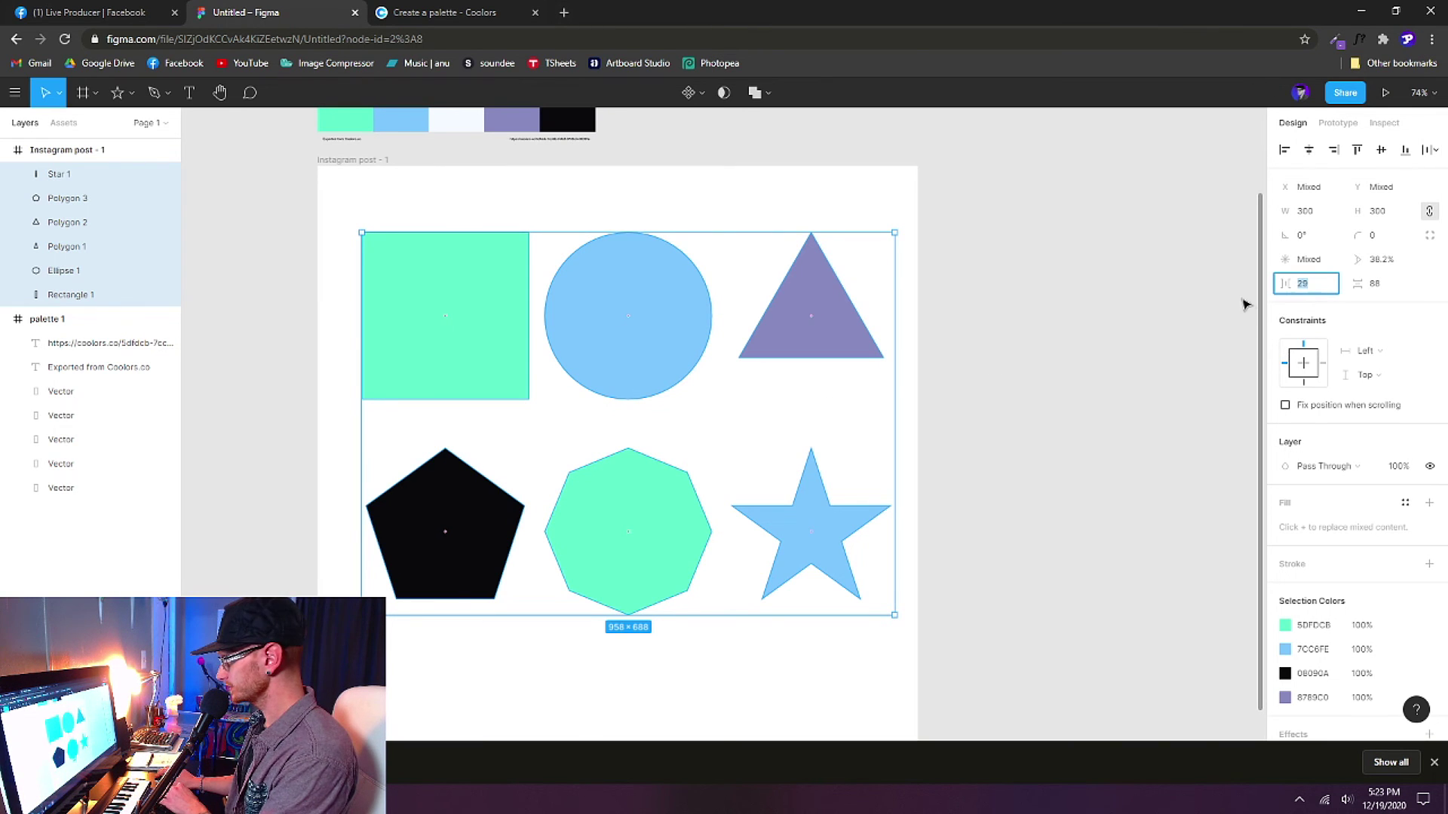
pyautogui.write('30')
pyautogui.press('Return')
pyautogui.click(1378, 284)
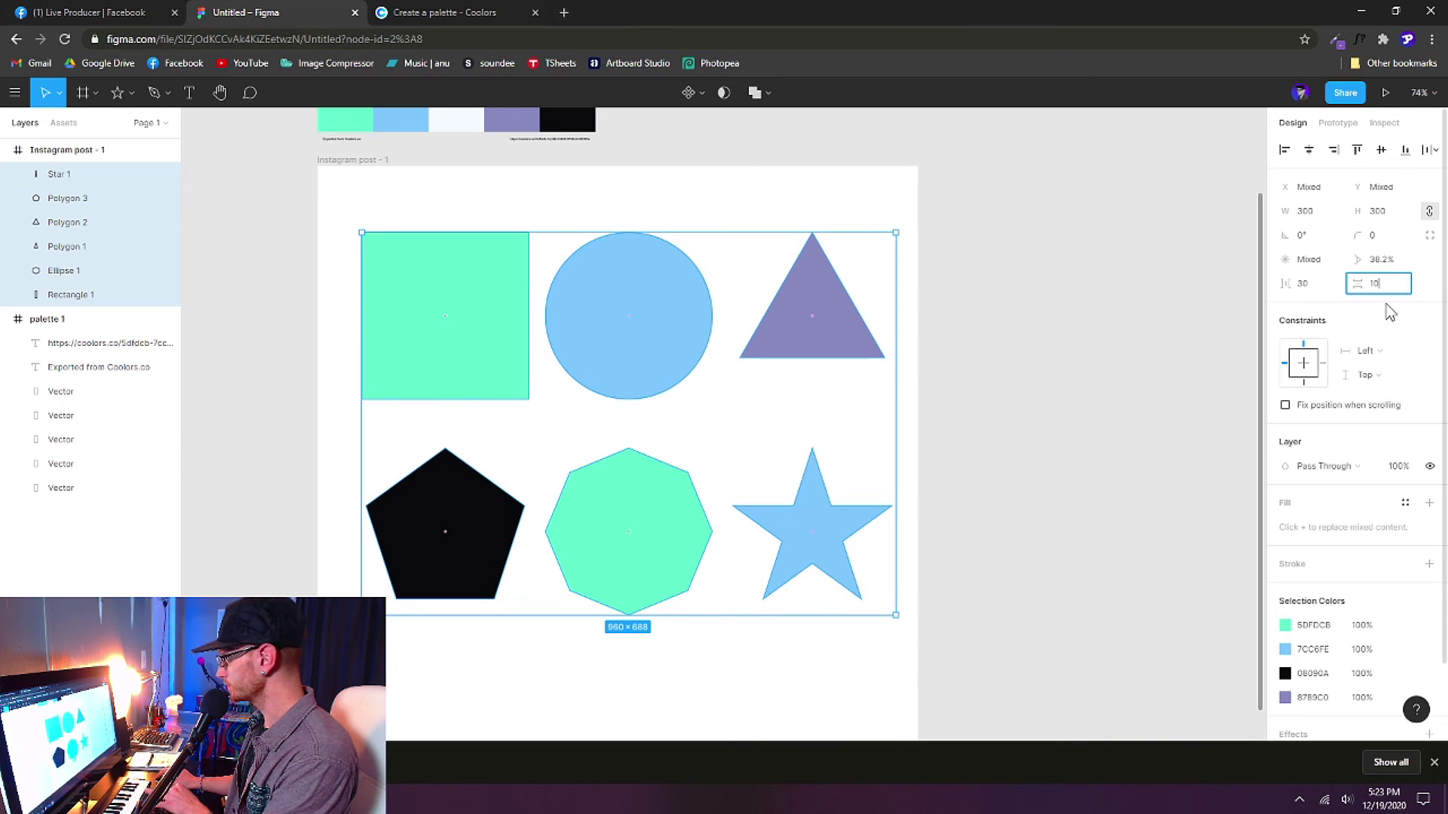
pyautogui.press('Return')
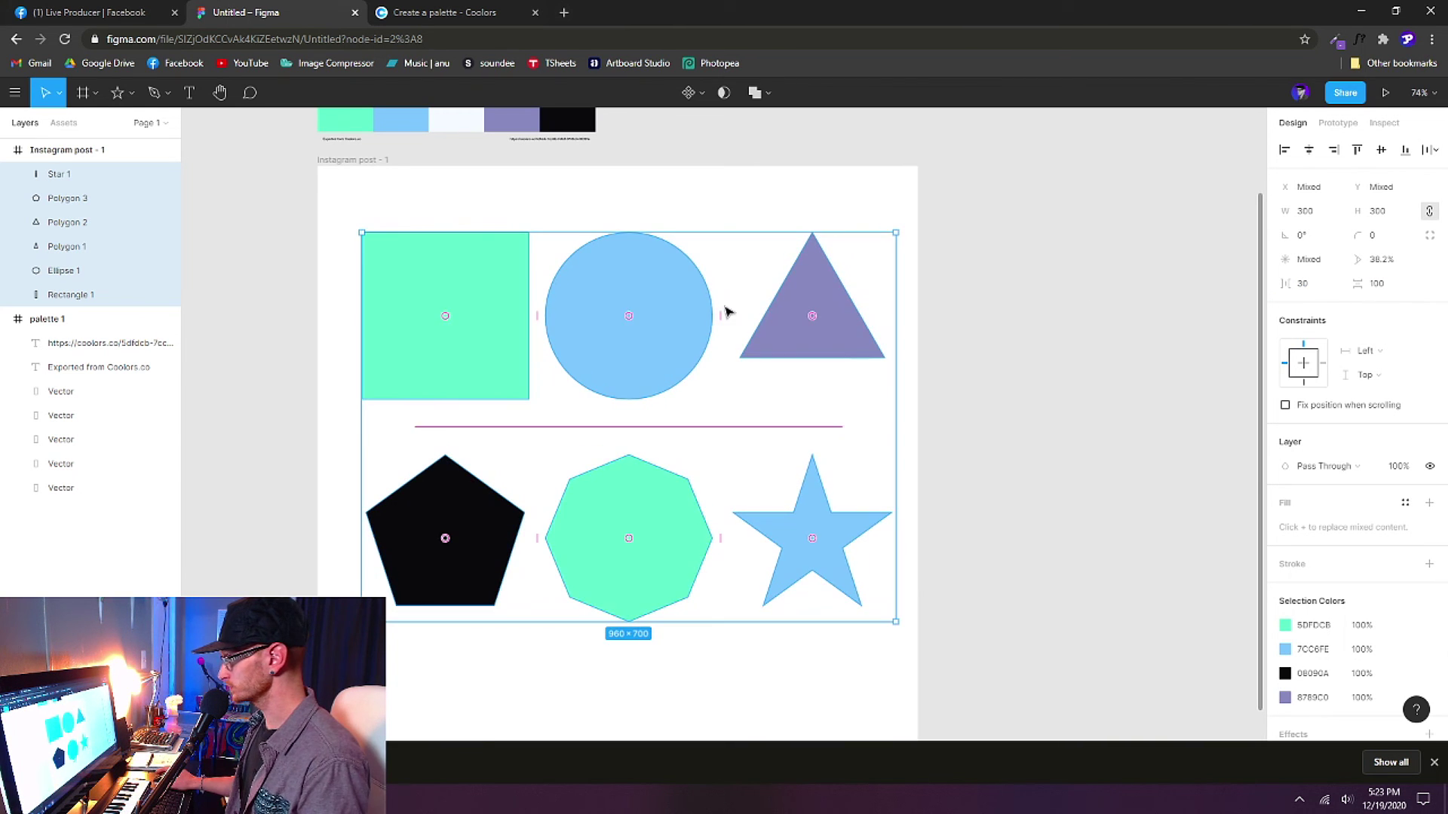
# Centre the grid of six shapes in the Instagram post frame, with the square at X 60, Y 190, and deselect it.
pyautogui.scroll(-1, 551, 296)
pyautogui.scroll(-2, 550, 296)
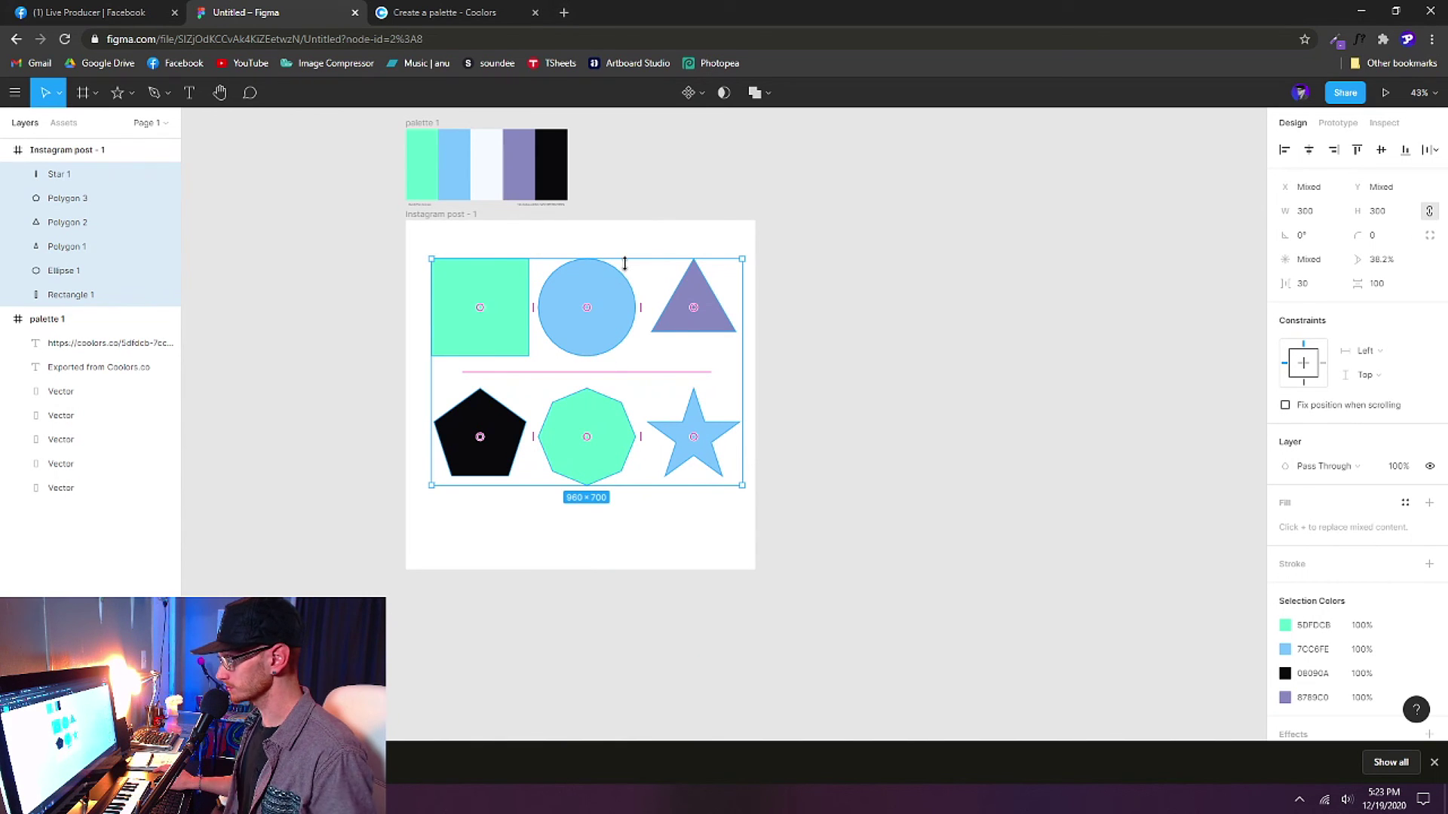
pyautogui.moveTo(618, 330); pyautogui.dragTo(616, 351)
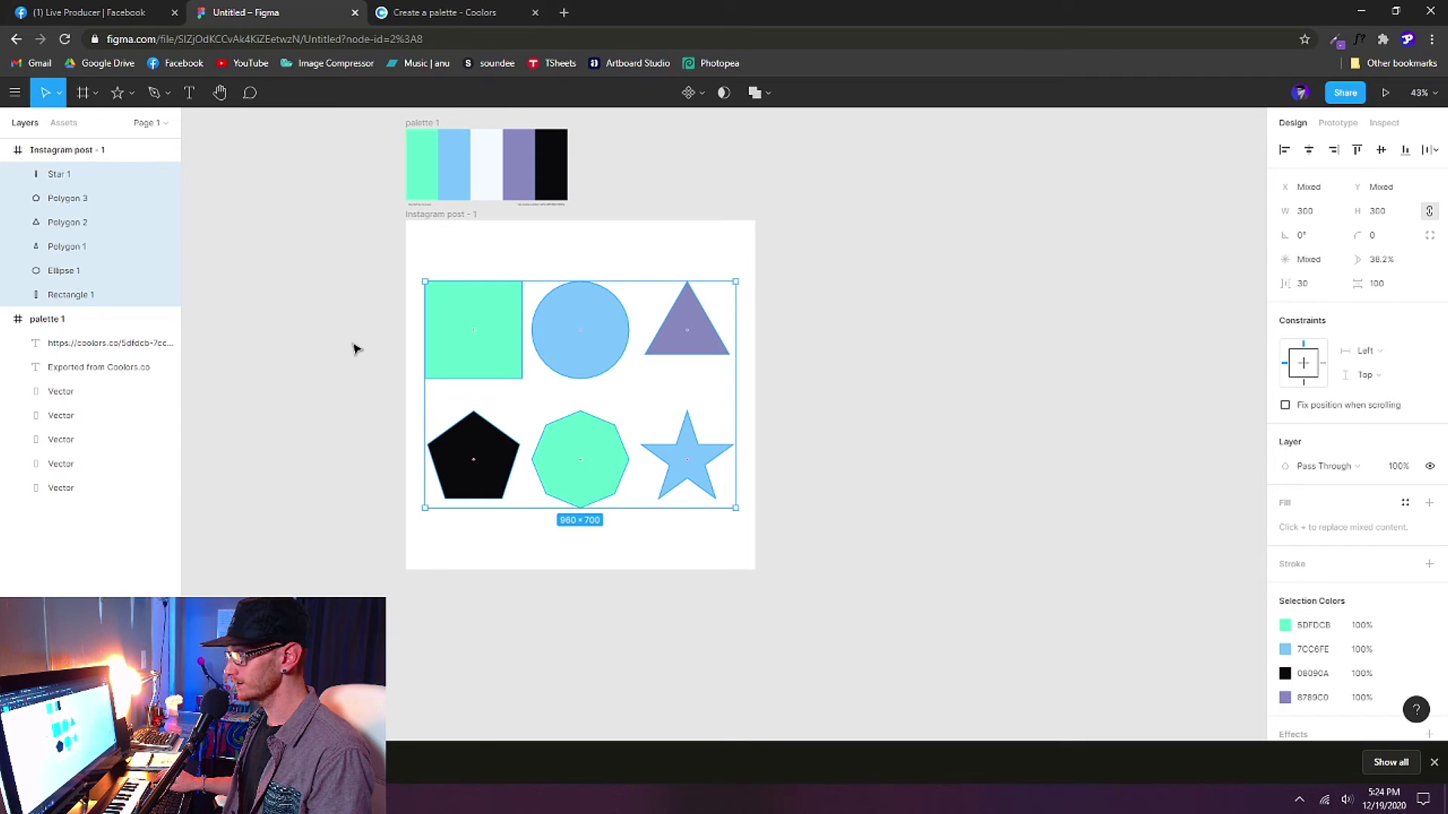
pyautogui.click(324, 371)
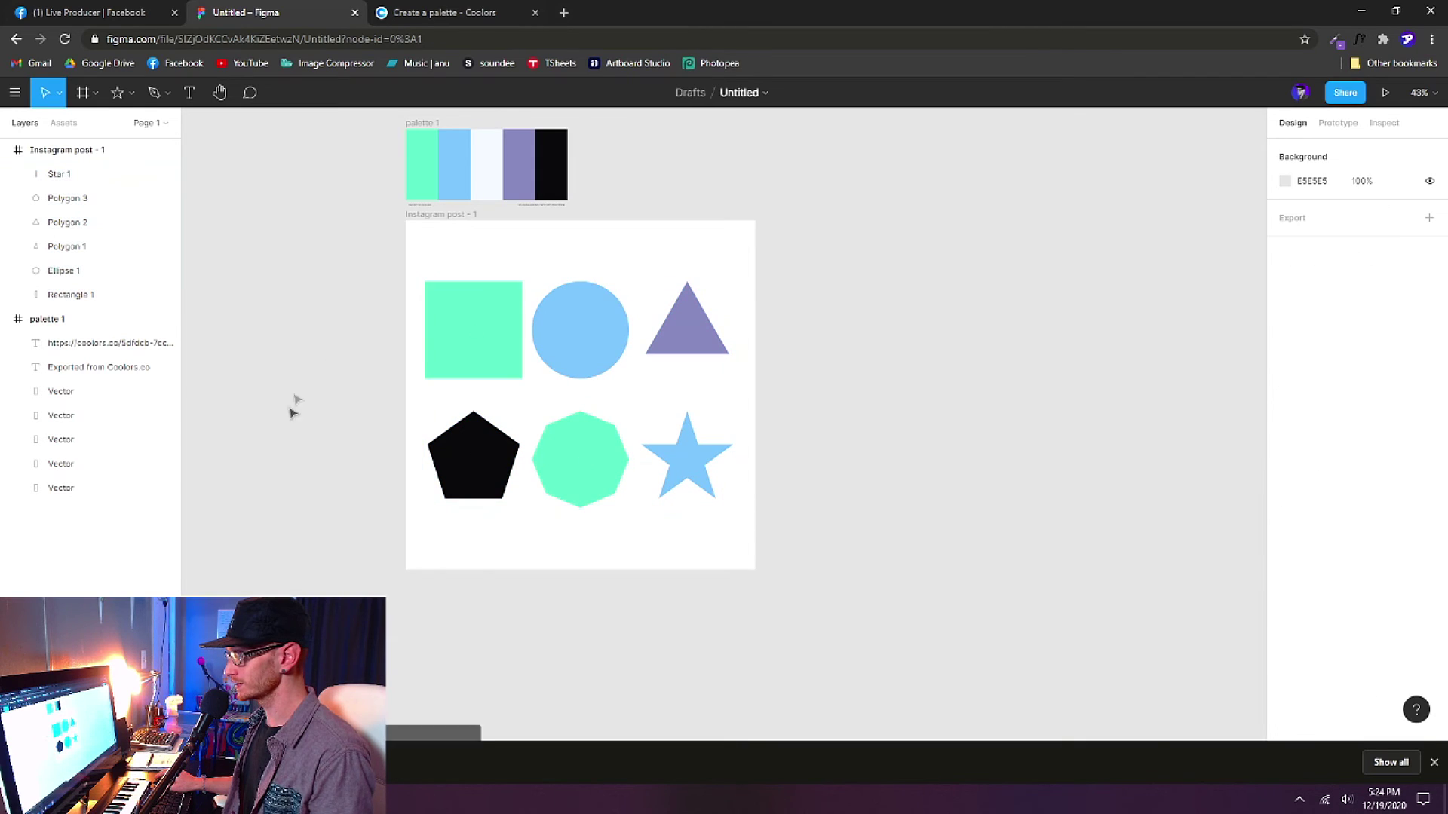
pyautogui.scroll(2, 721, 432)
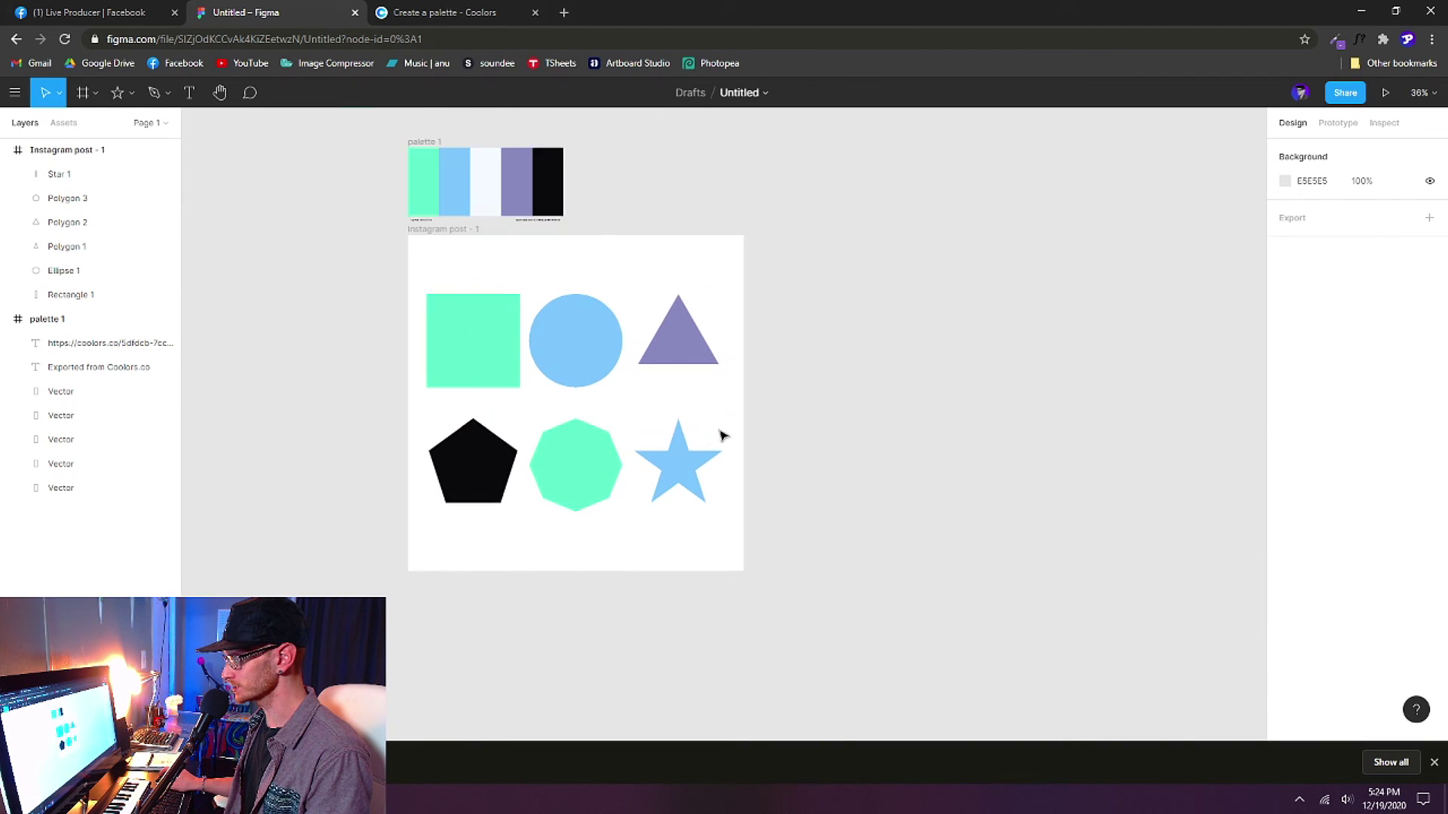
# Examine the square's fill and the document colours, the palette's off-white swatch, and the triangle's layer in the Instagram post frame.
pyautogui.click(442, 320)
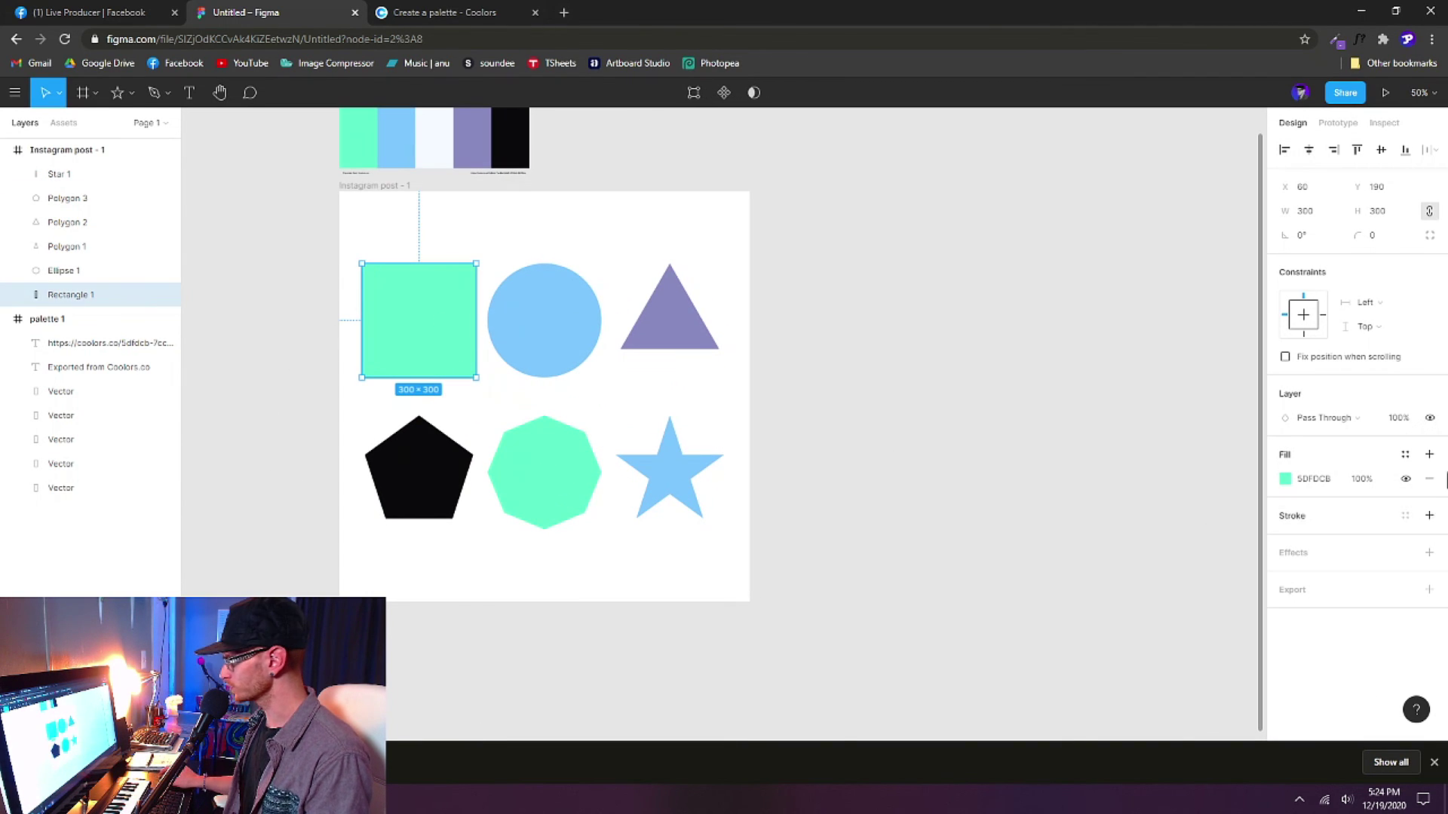
pyautogui.click(1284, 480)
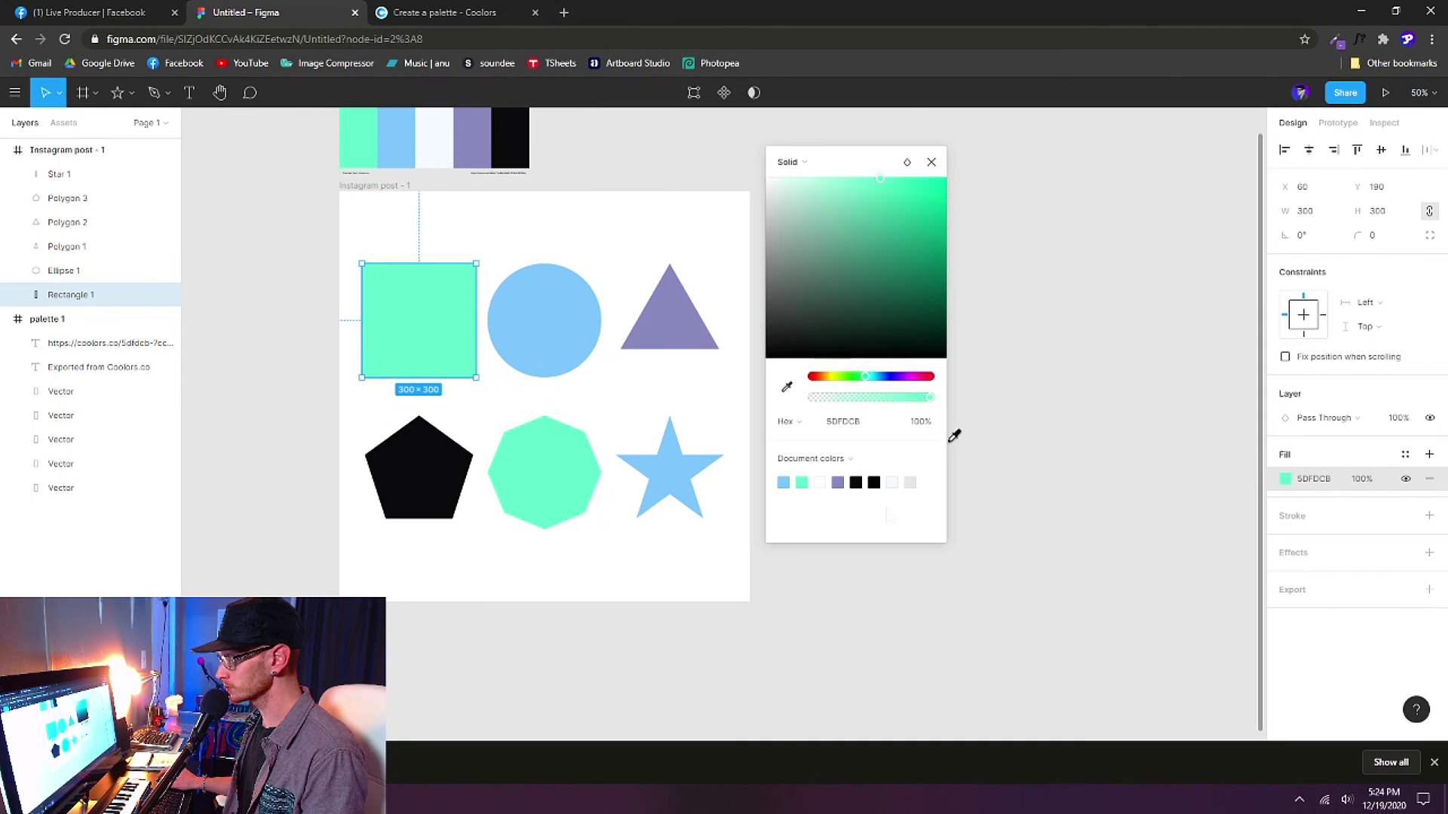
pyautogui.scroll(4, 517, 375)
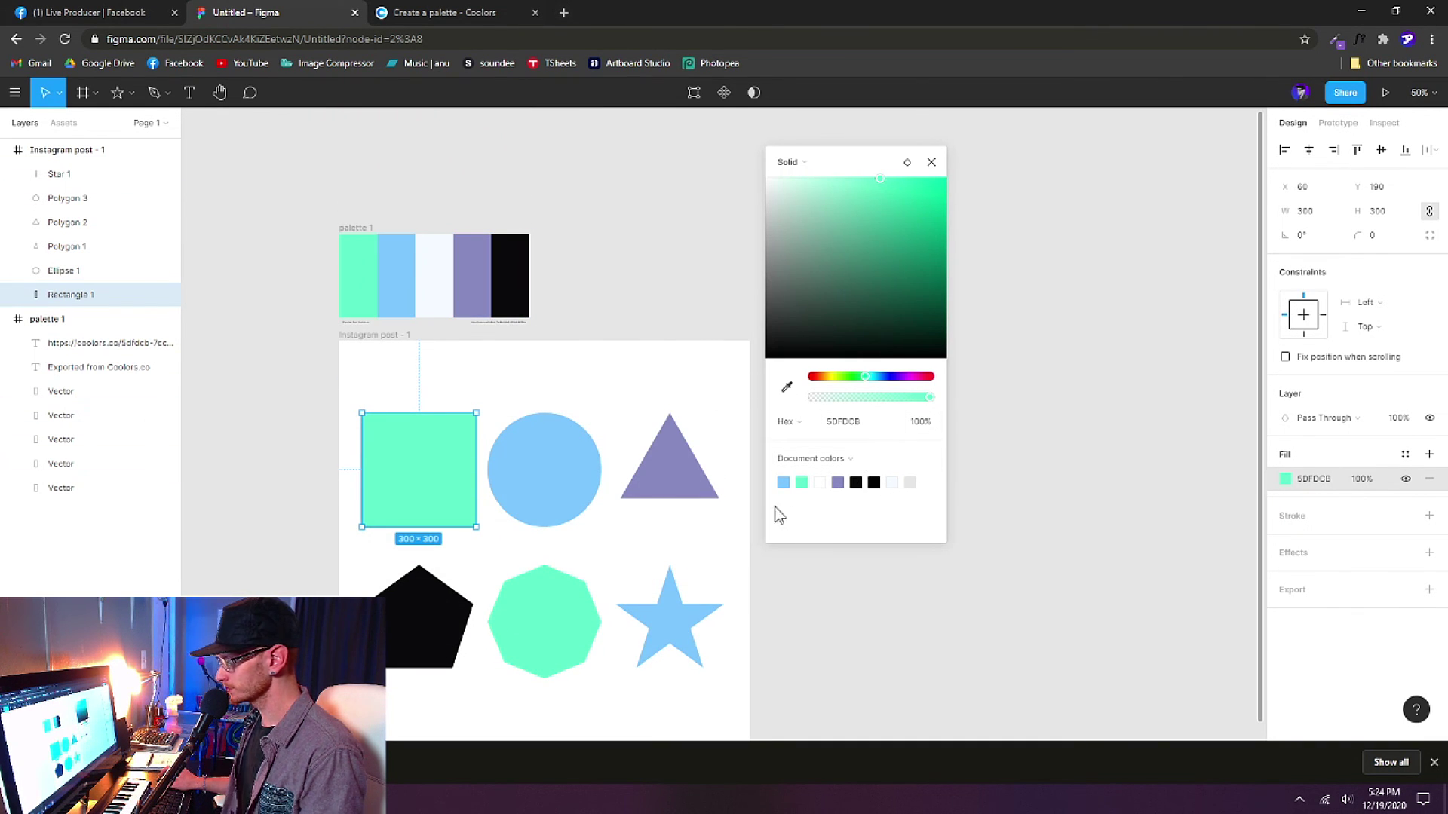
pyautogui.click(437, 278)
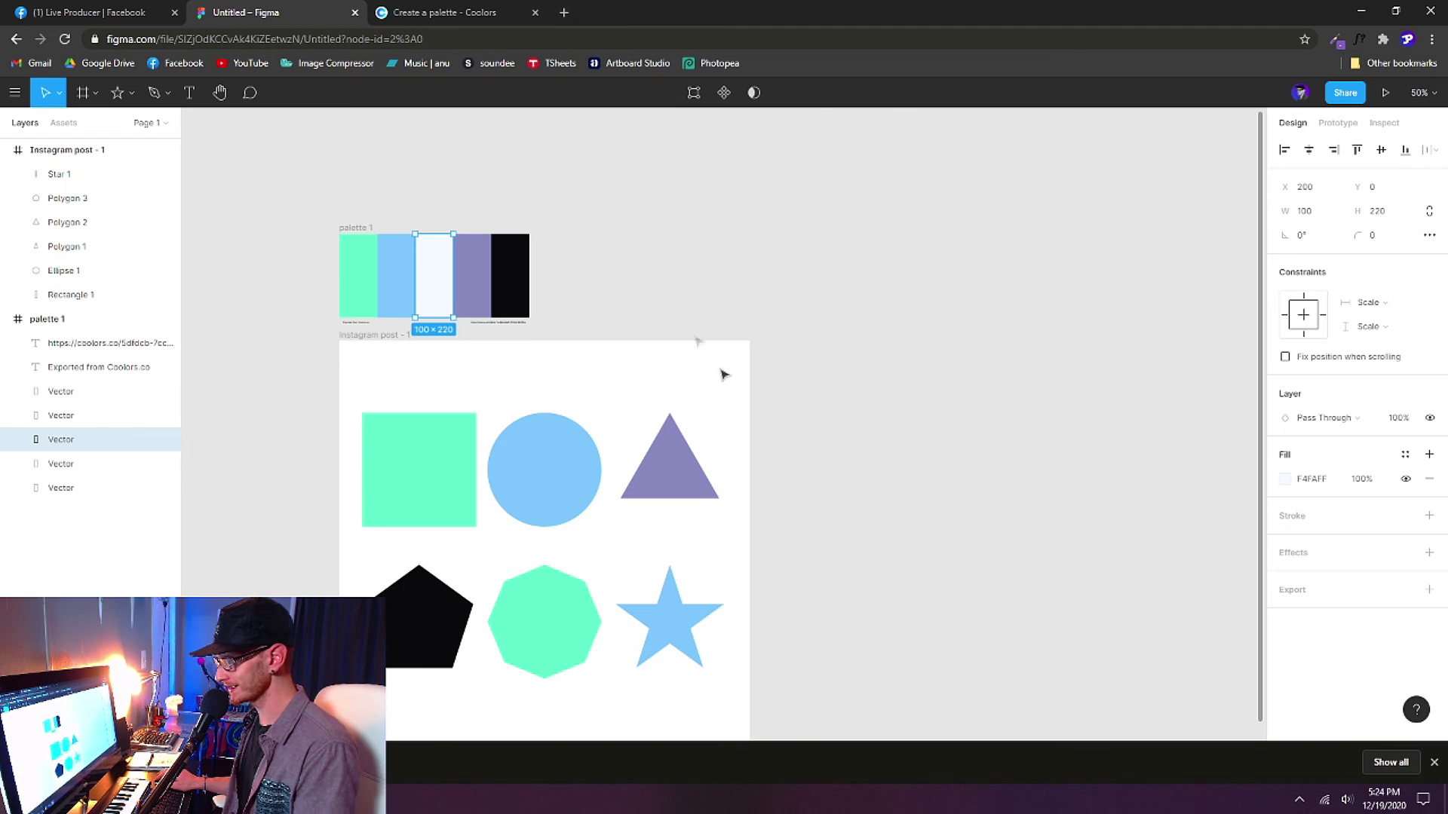
pyautogui.click(644, 294)
pyautogui.scroll(-1, 643, 294)
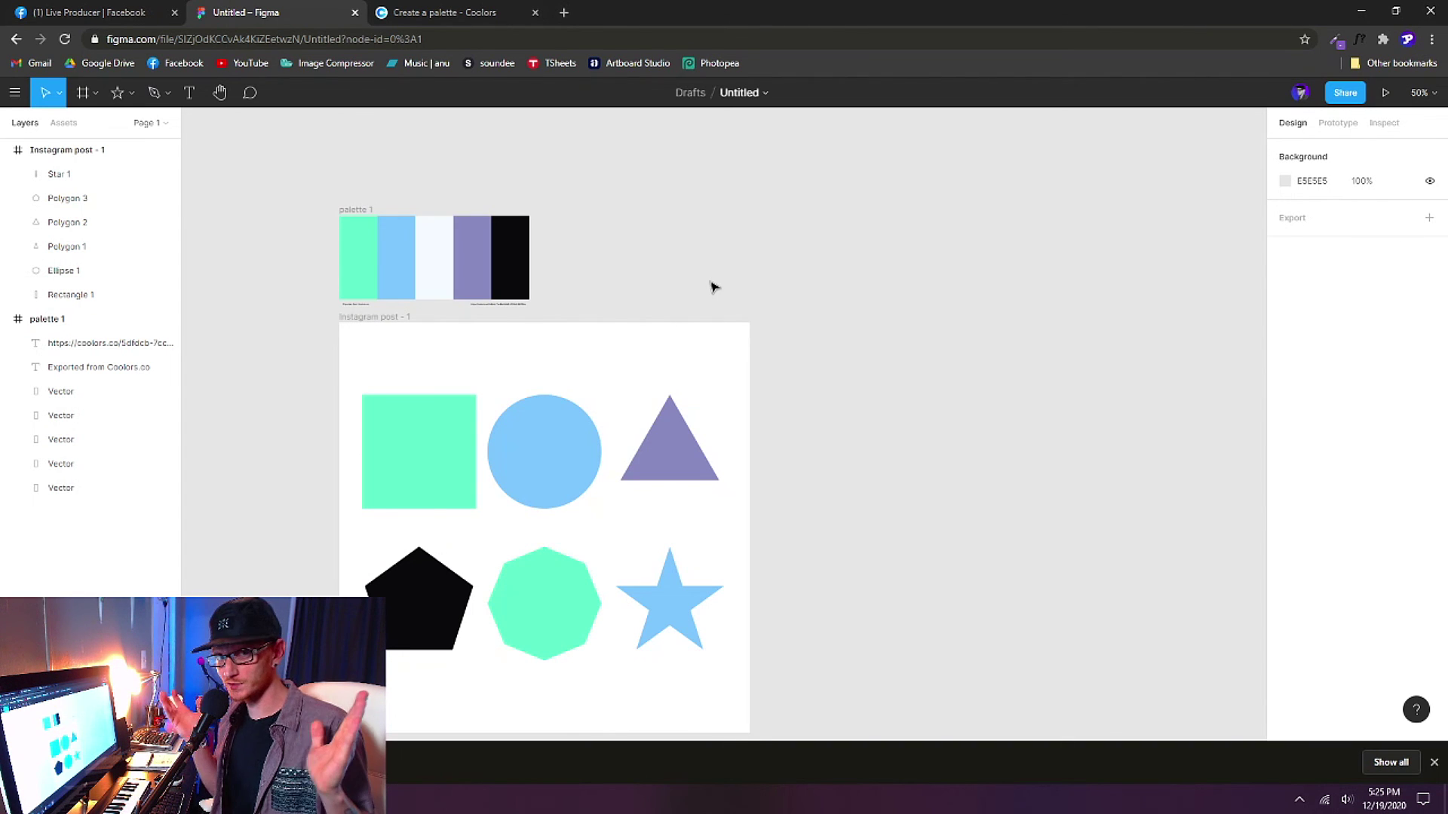
pyautogui.click(81, 249)
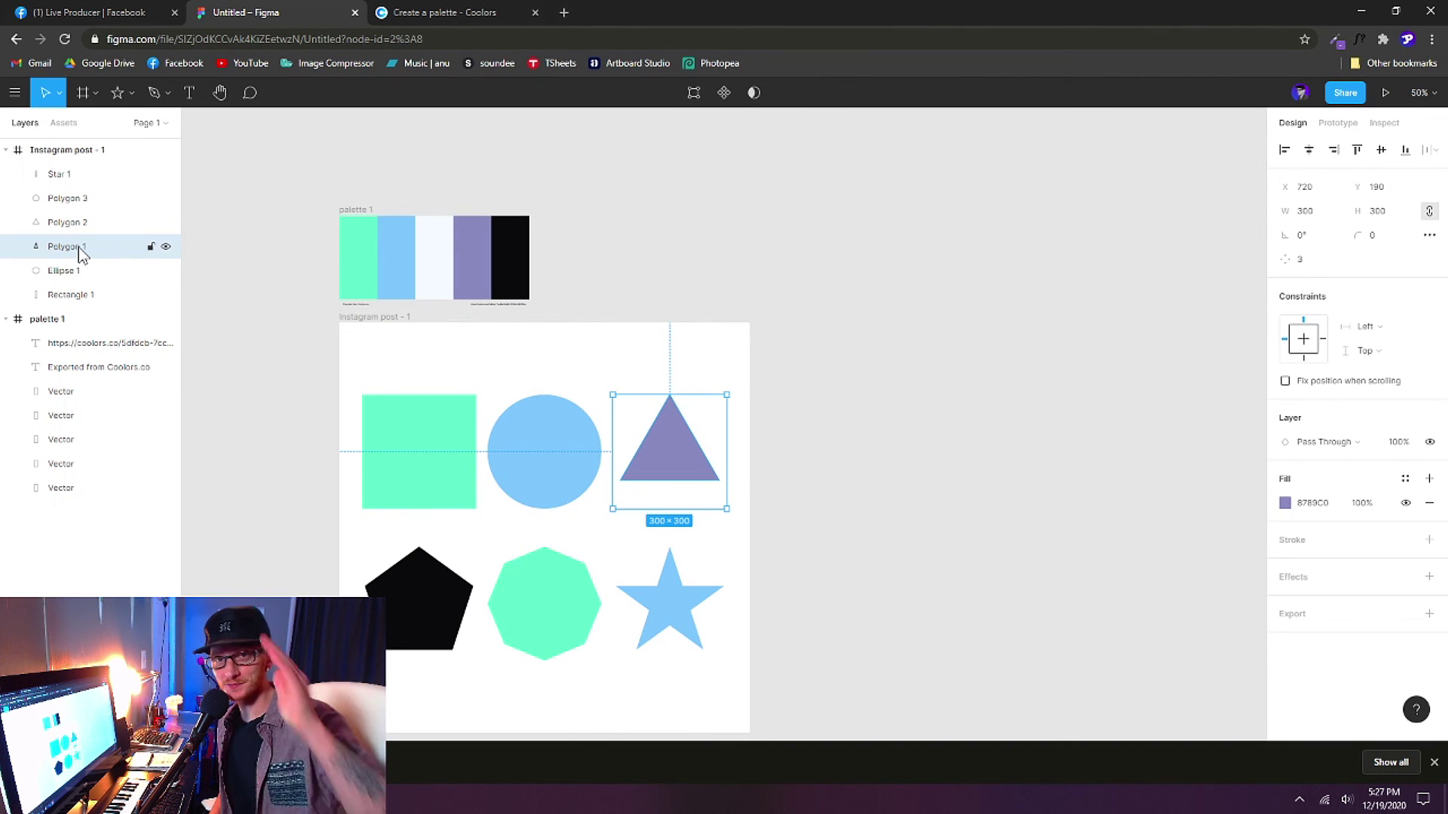